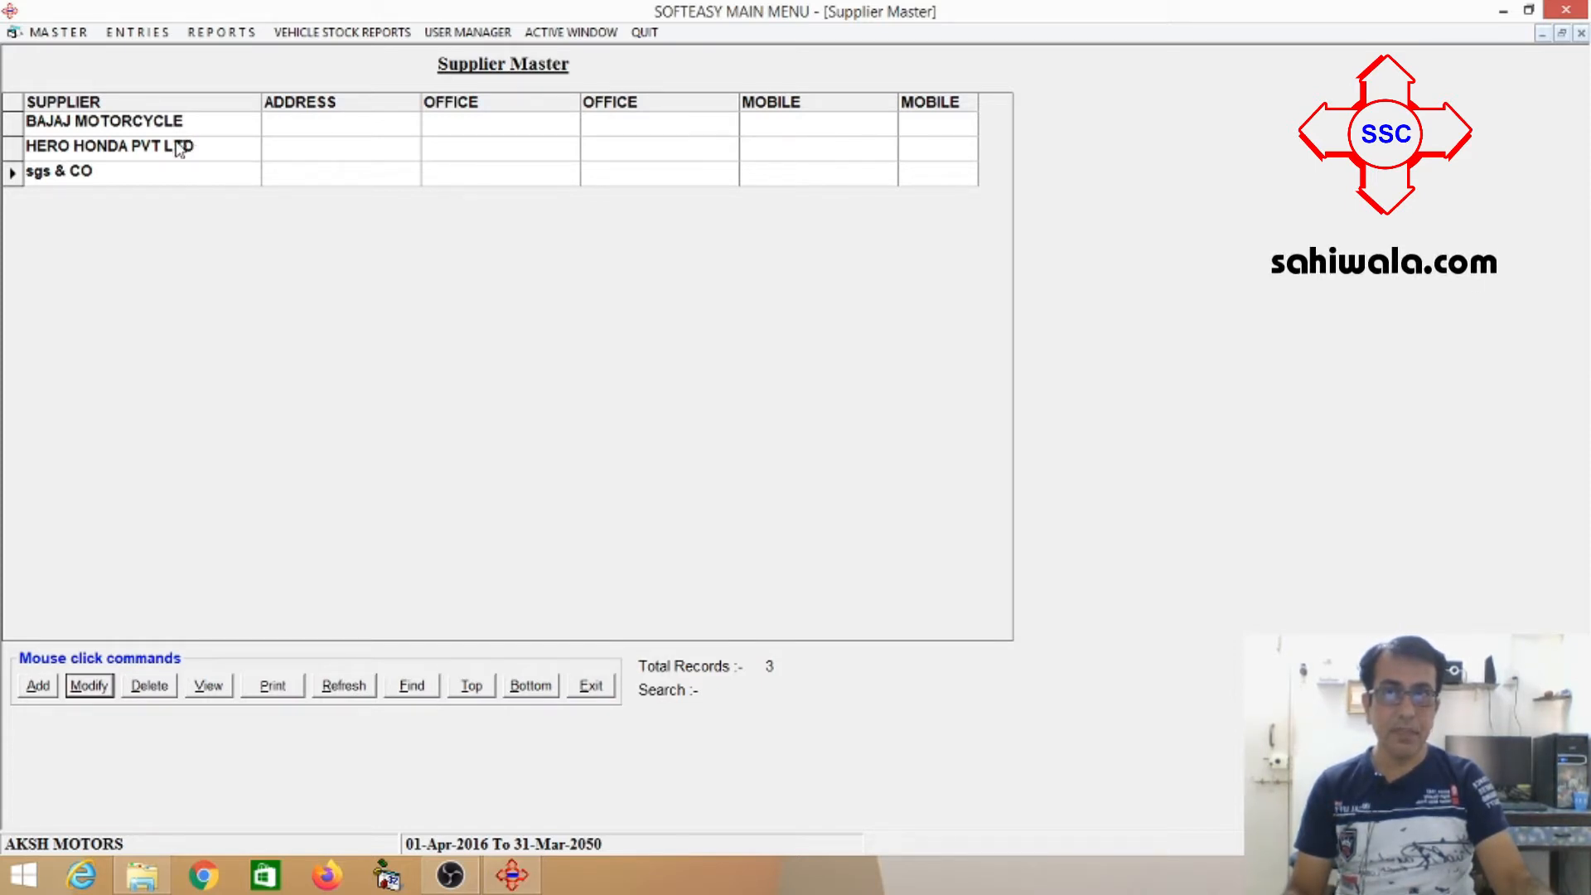
# Add a new supplier named HERO MOTORS PVT LTD, save the record and close the supplier form
pyautogui.click(177, 155)
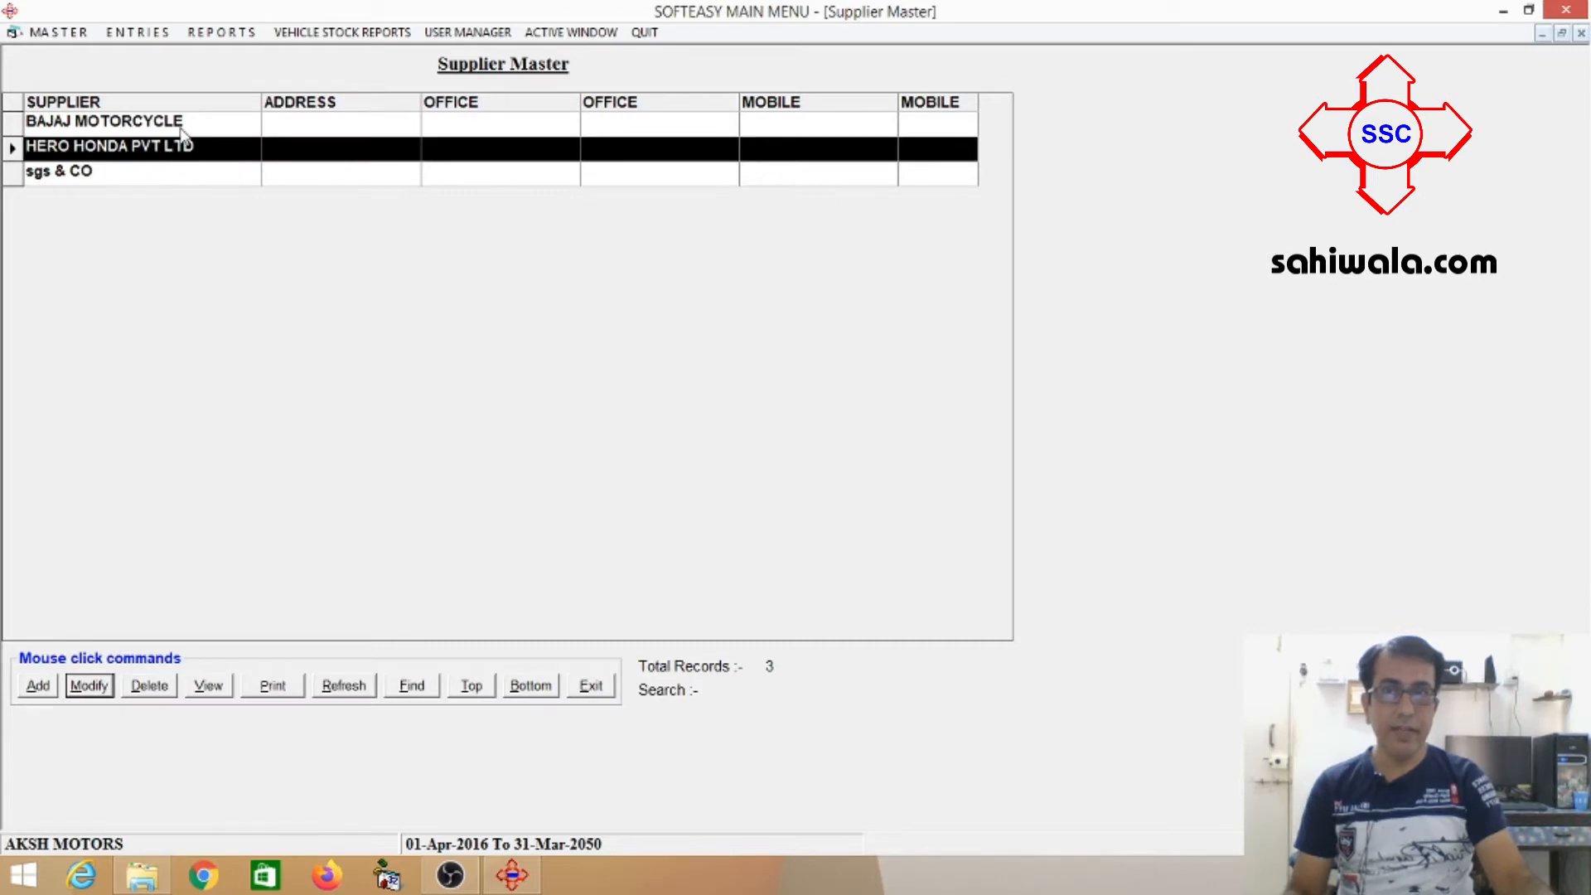
pyautogui.click(183, 133)
pyautogui.click(44, 689)
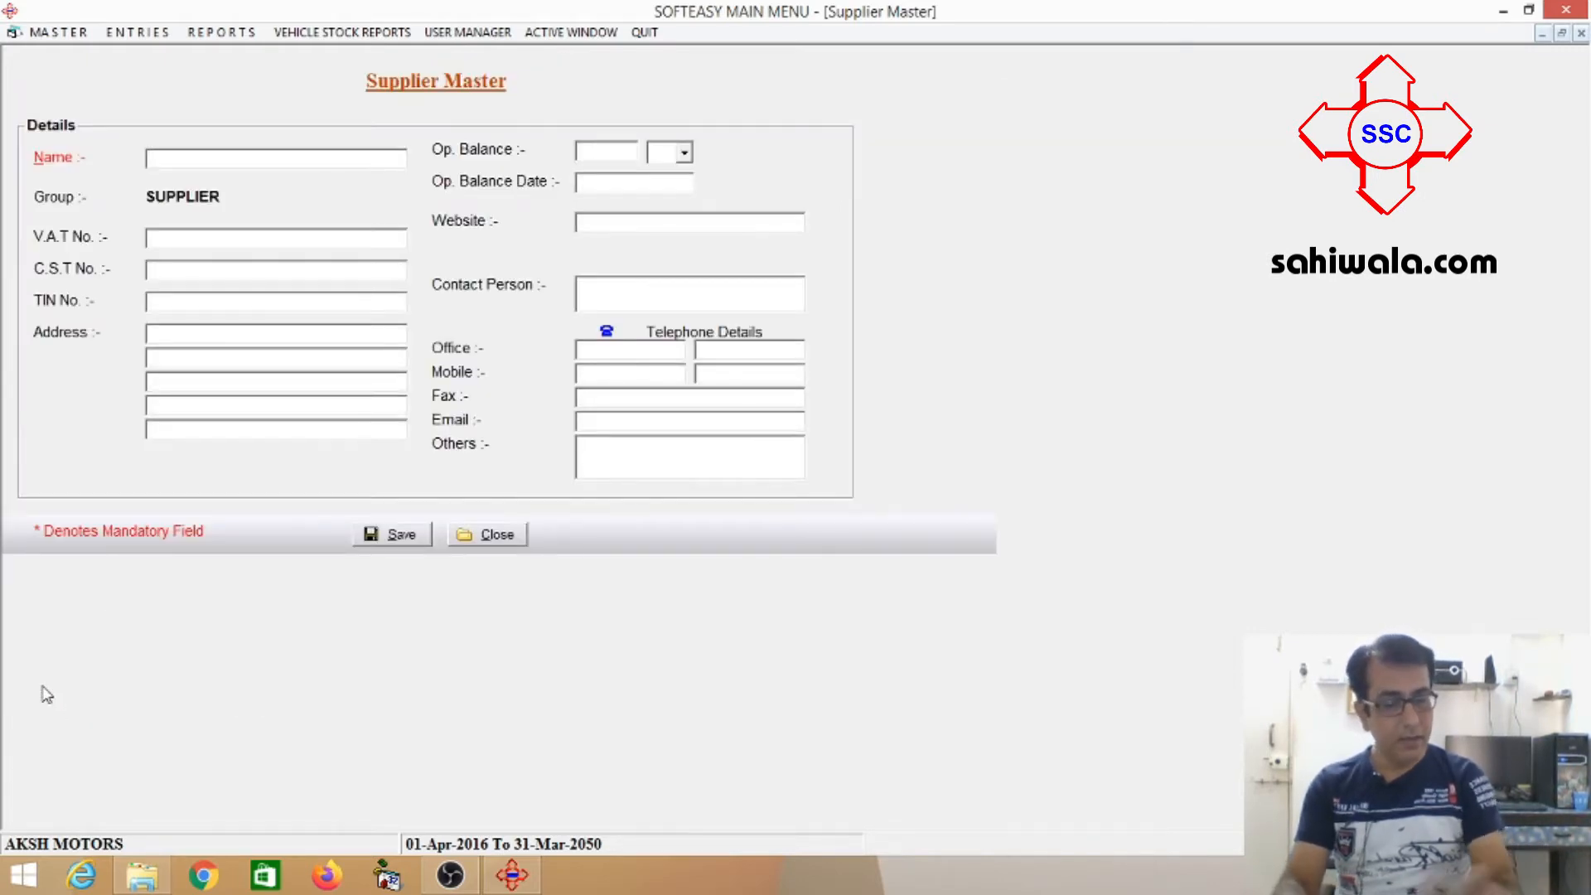
pyautogui.write('HERO')
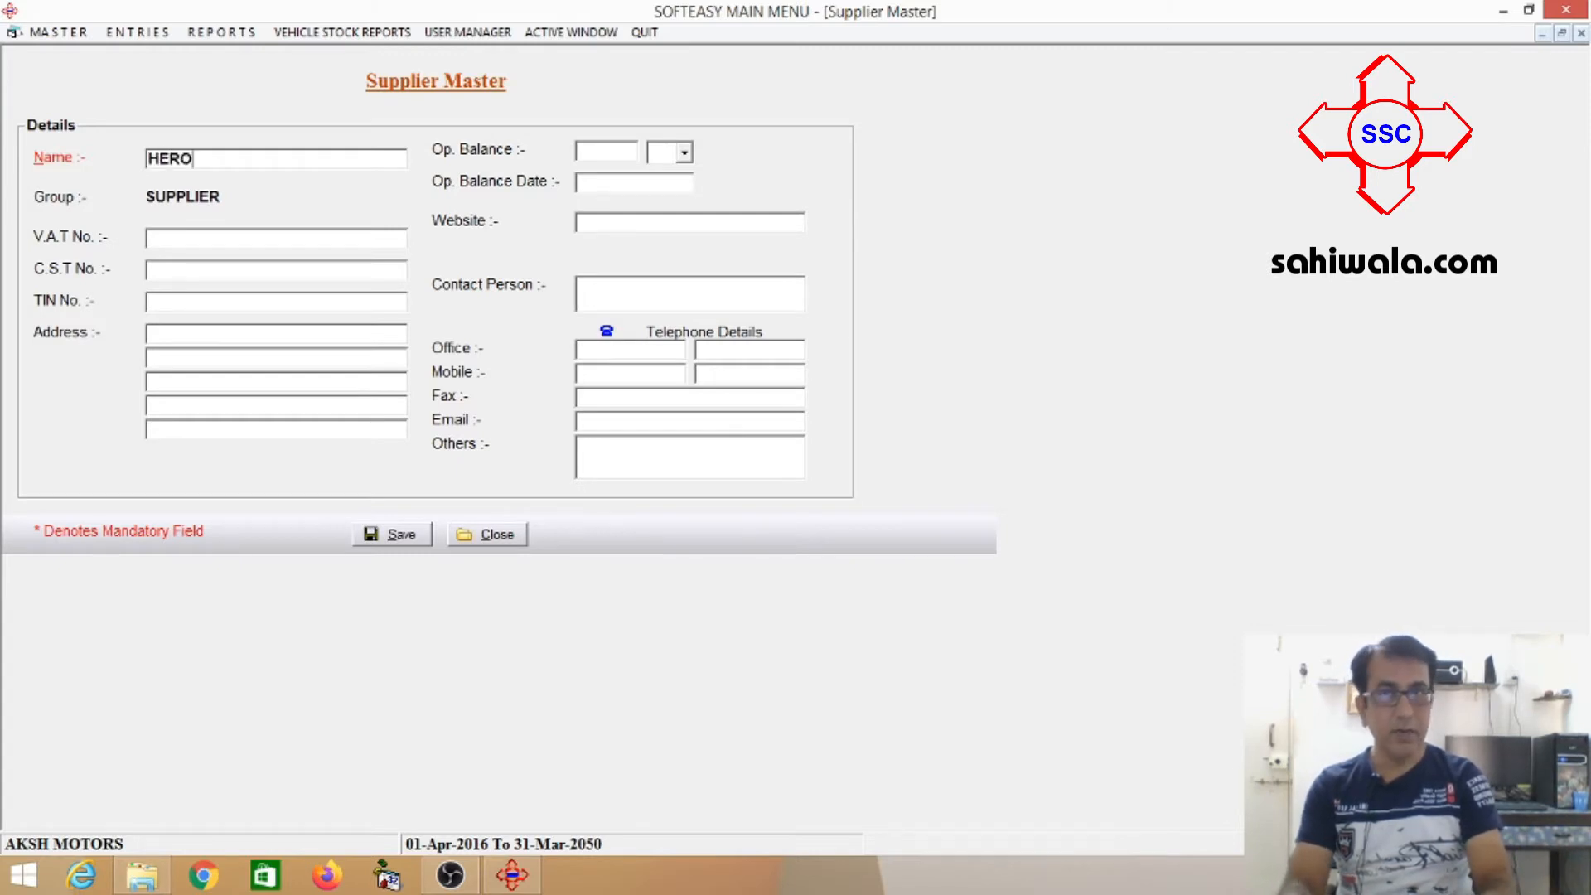
pyautogui.write(' MOTORS')
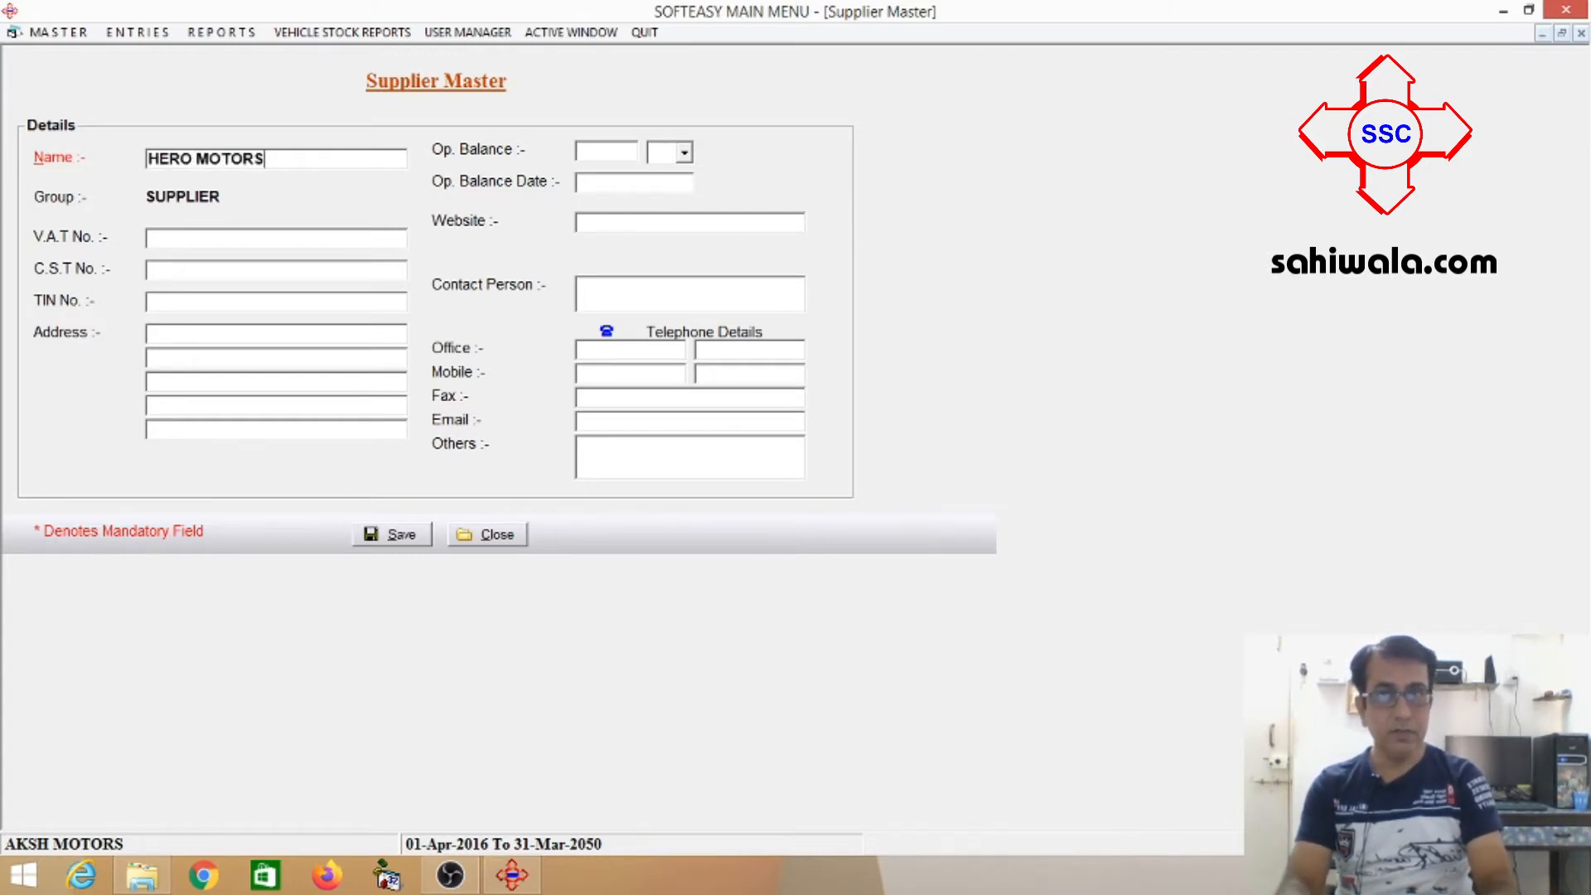
pyautogui.write(' PVT LTD')
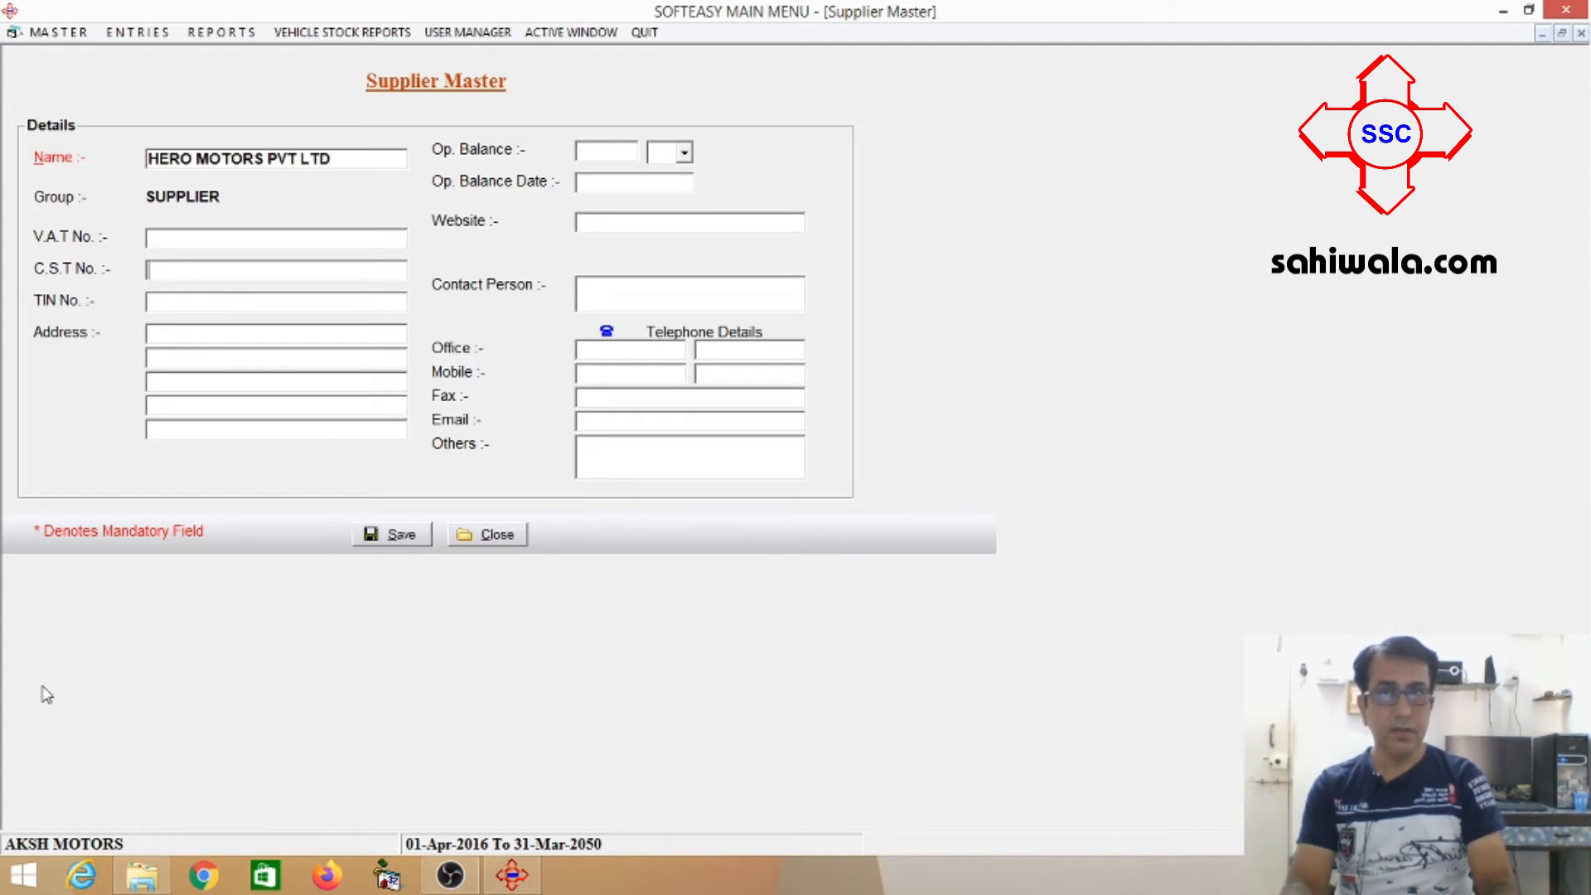
pyautogui.press('Tab')
pyautogui.press('Tab')
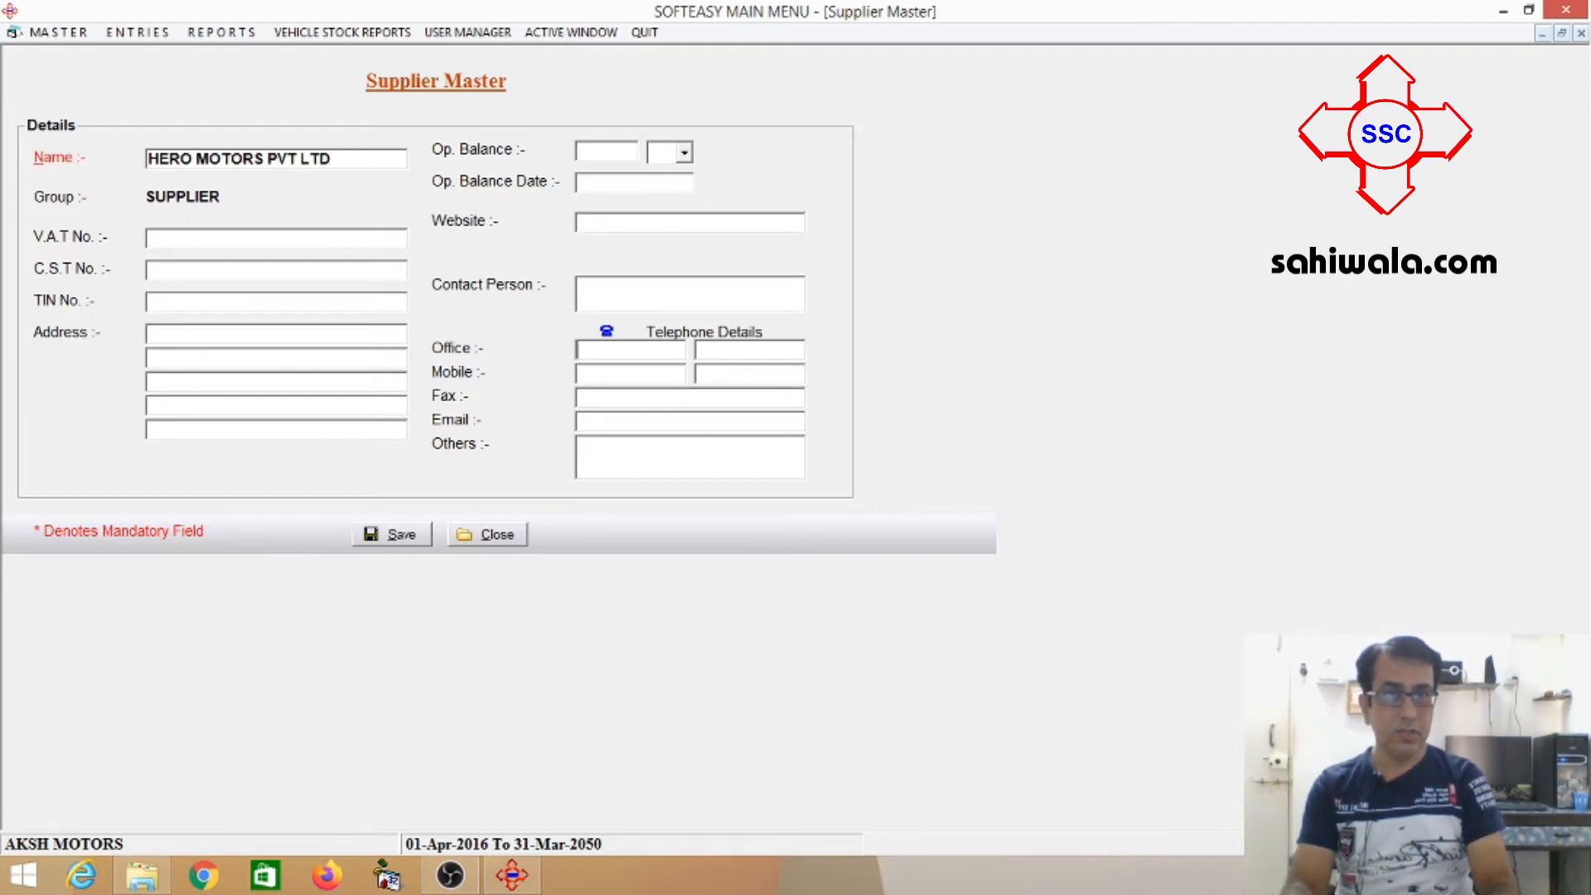
pyautogui.hotkey('alt', 's')
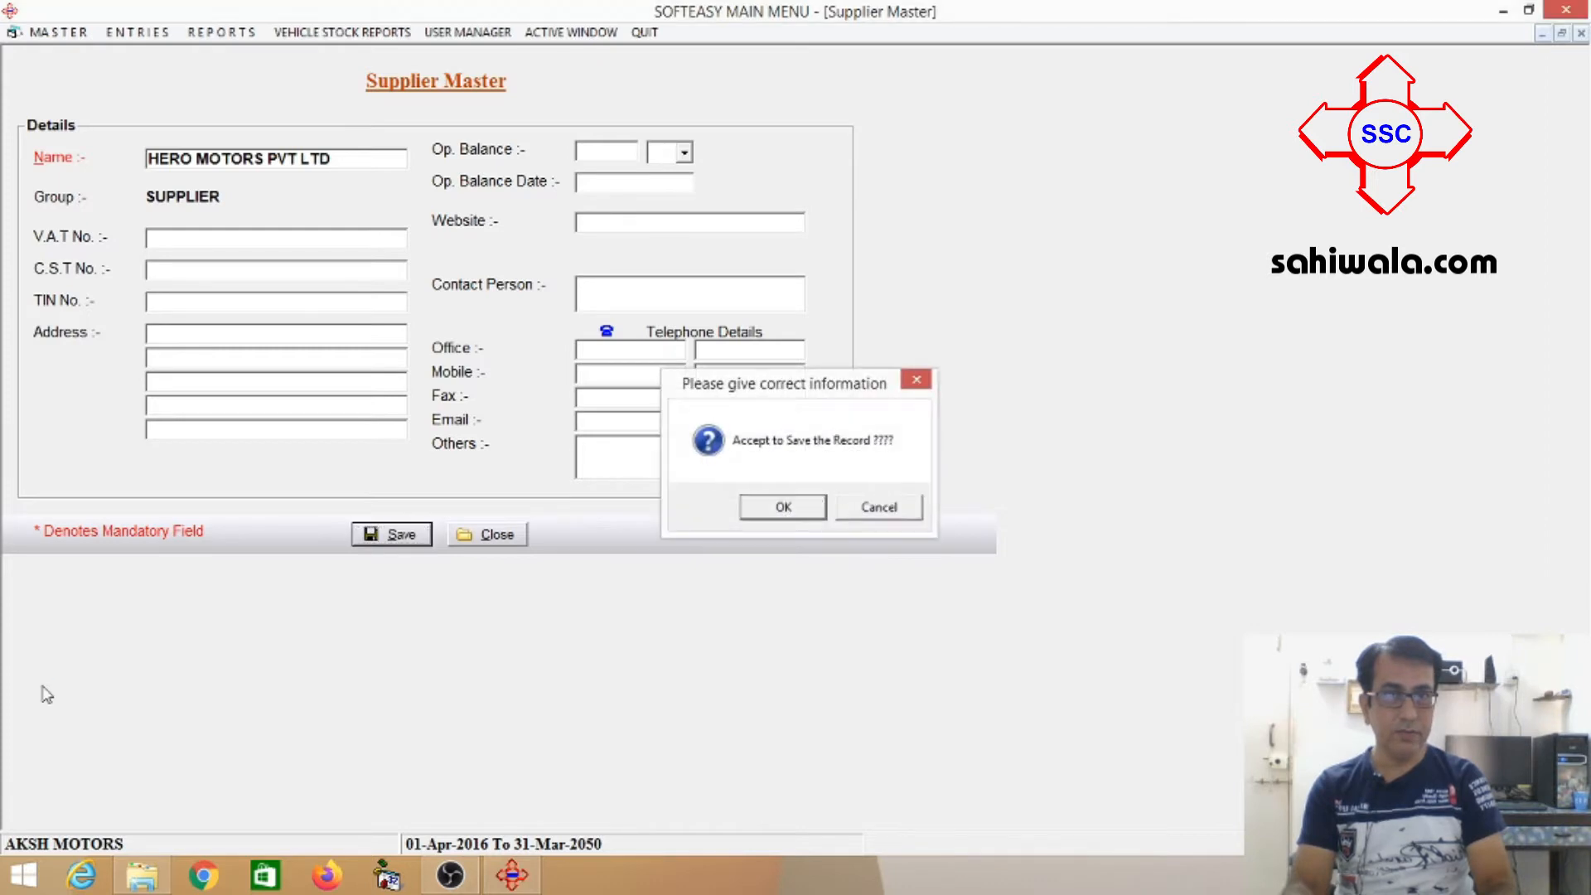
pyautogui.press('Return')
pyautogui.click(496, 536)
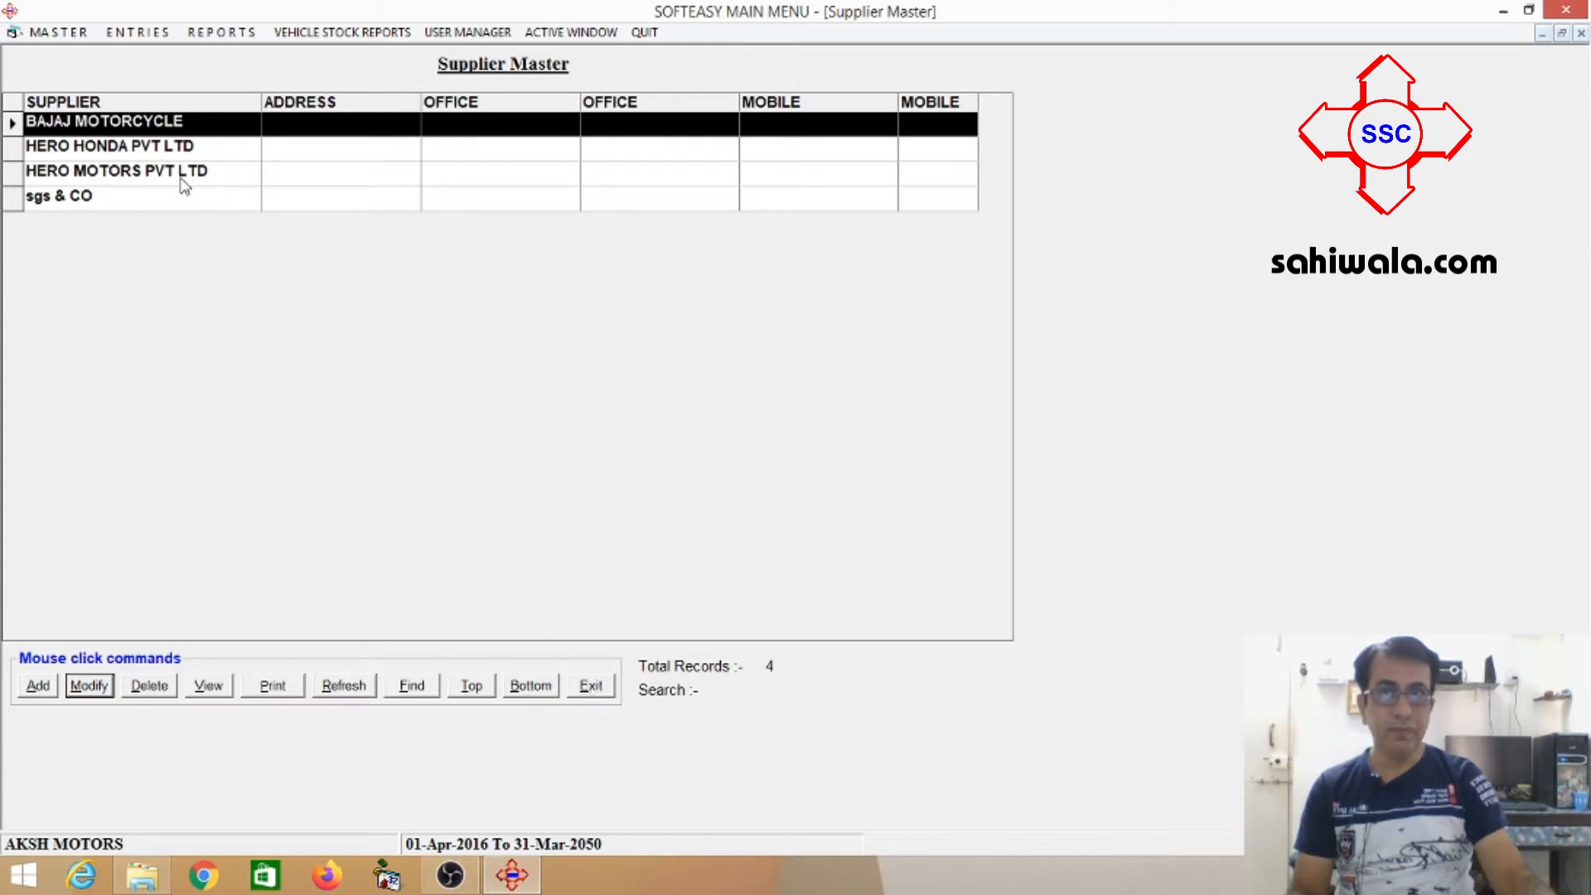
# Exit the Supplier Master and start a purchase entry with HERO MOTORS PVT LTD as the supplier
pyautogui.click(206, 181)
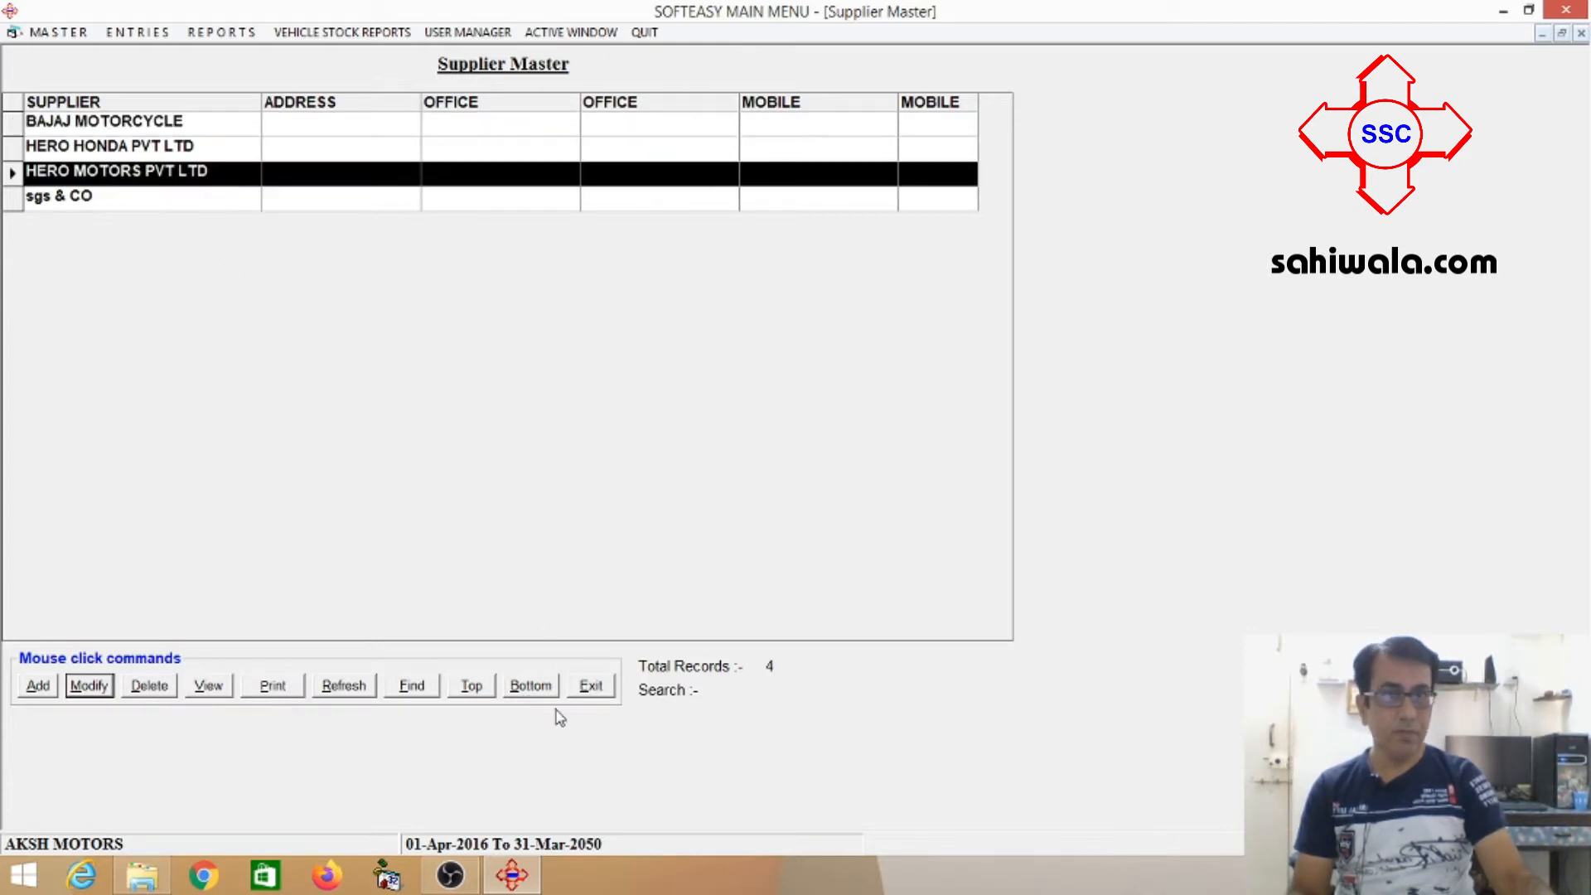
pyautogui.click(590, 687)
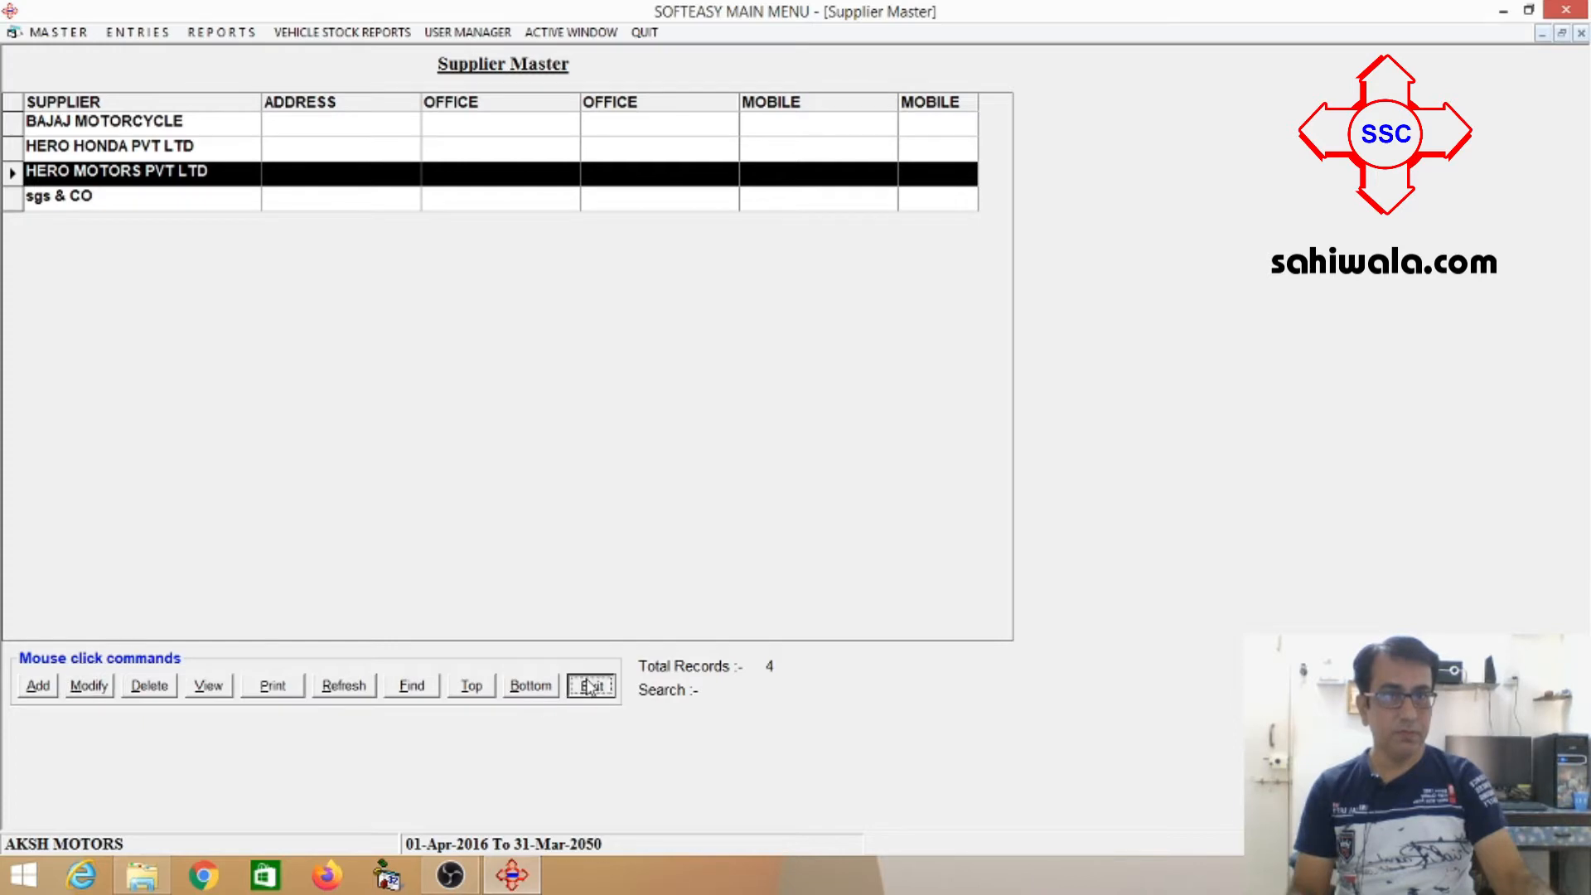
pyautogui.click(121, 35)
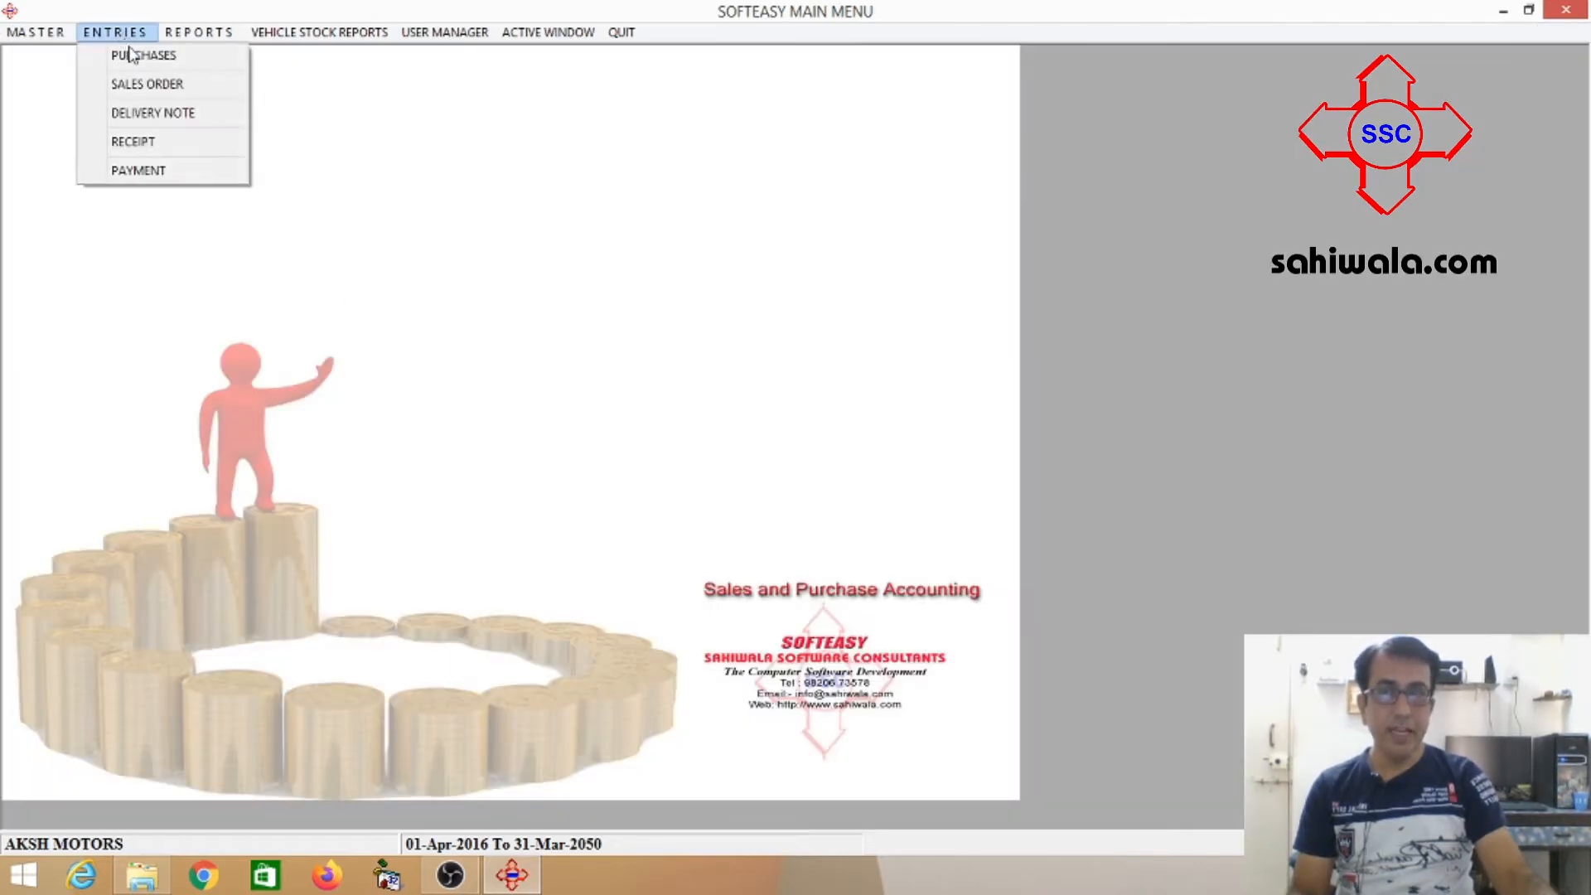
pyautogui.click(143, 57)
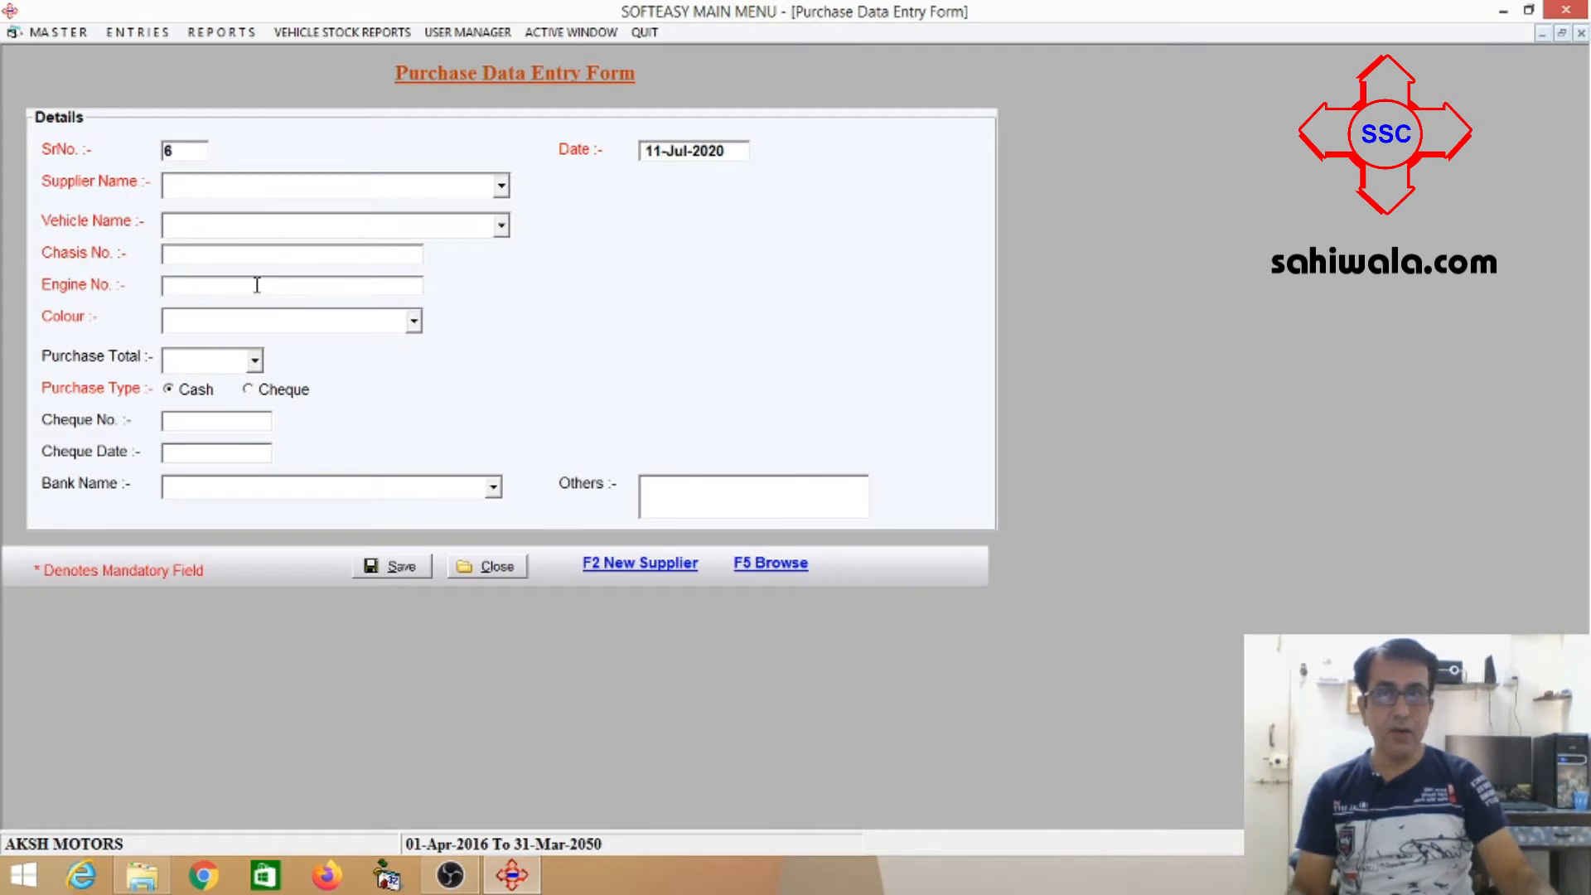
pyautogui.write('HE')
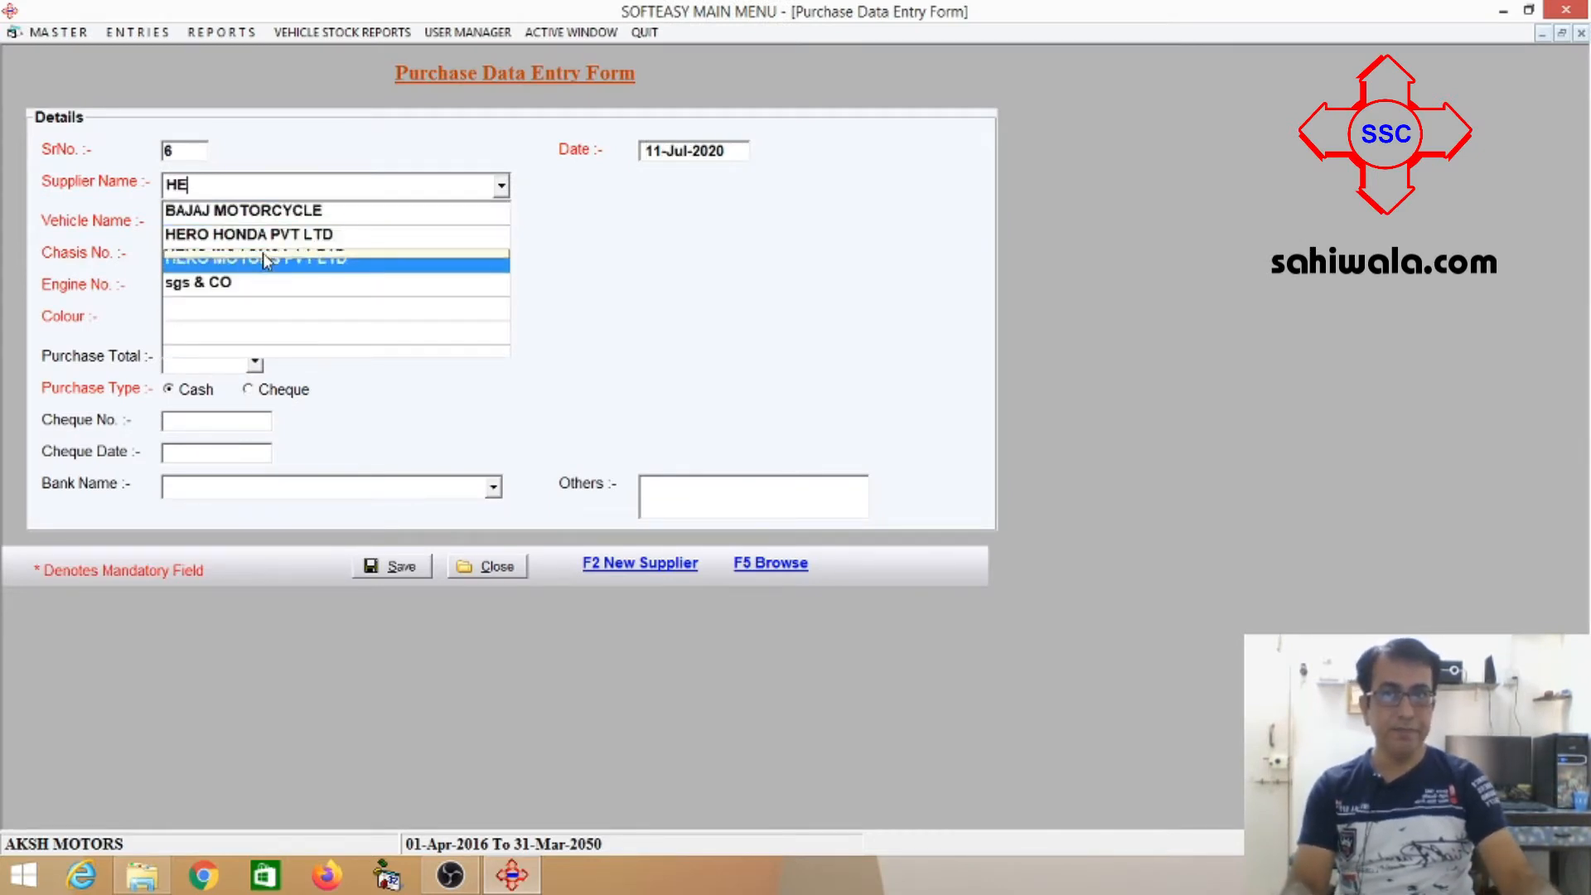
pyautogui.click(264, 257)
pyautogui.press('Tab')
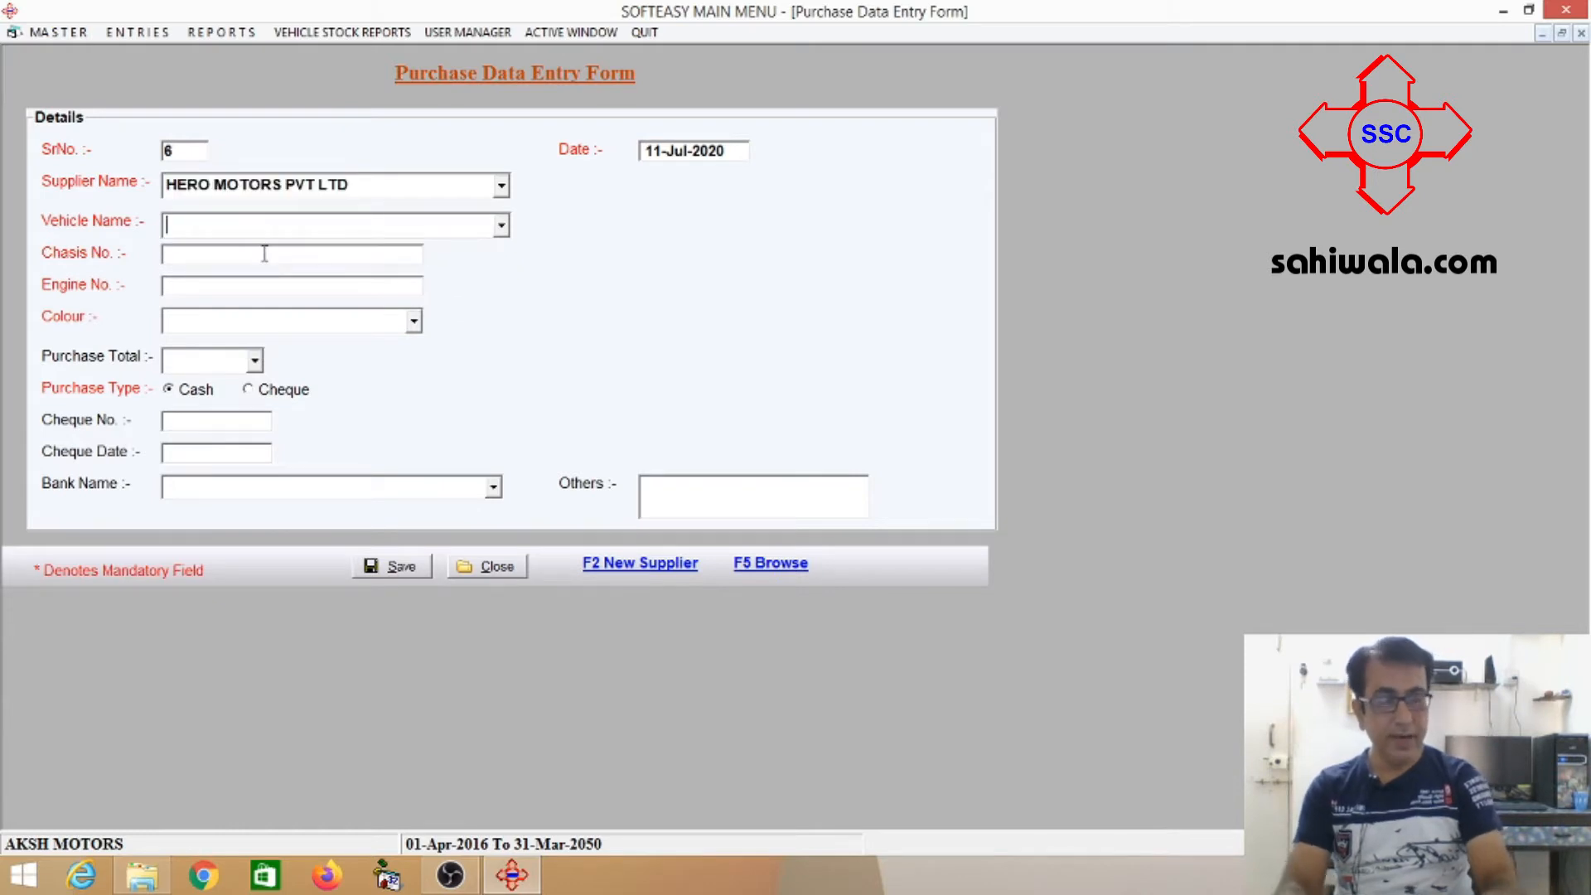
pyautogui.write('B')
pyautogui.press('BackSpace')
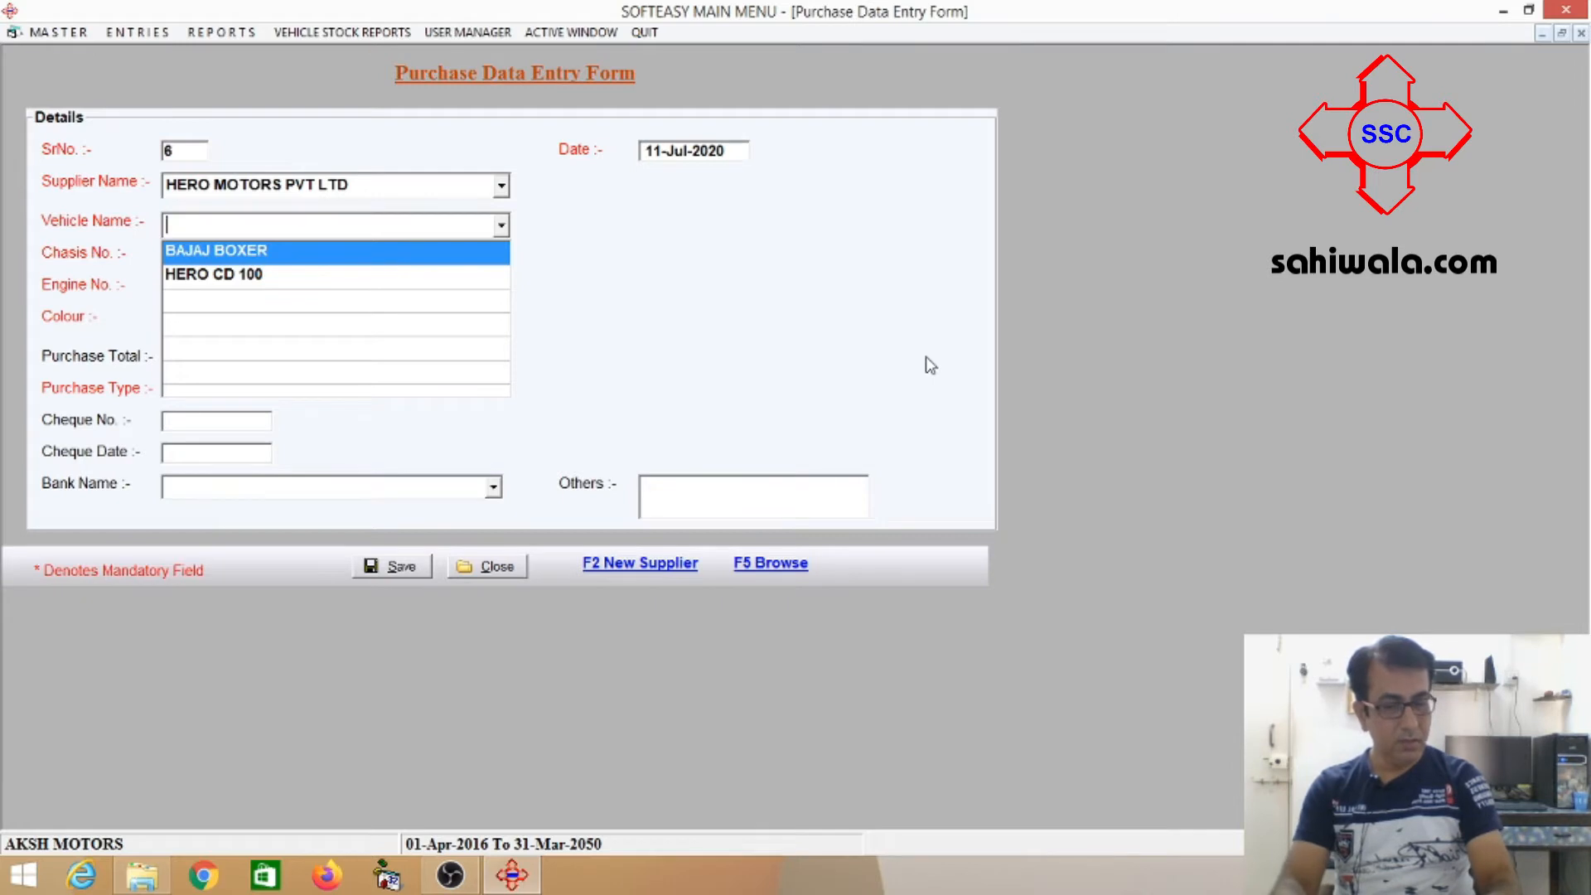
pyautogui.write('CD')
pyautogui.press('BackSpace')
pyautogui.press('BackSpace')
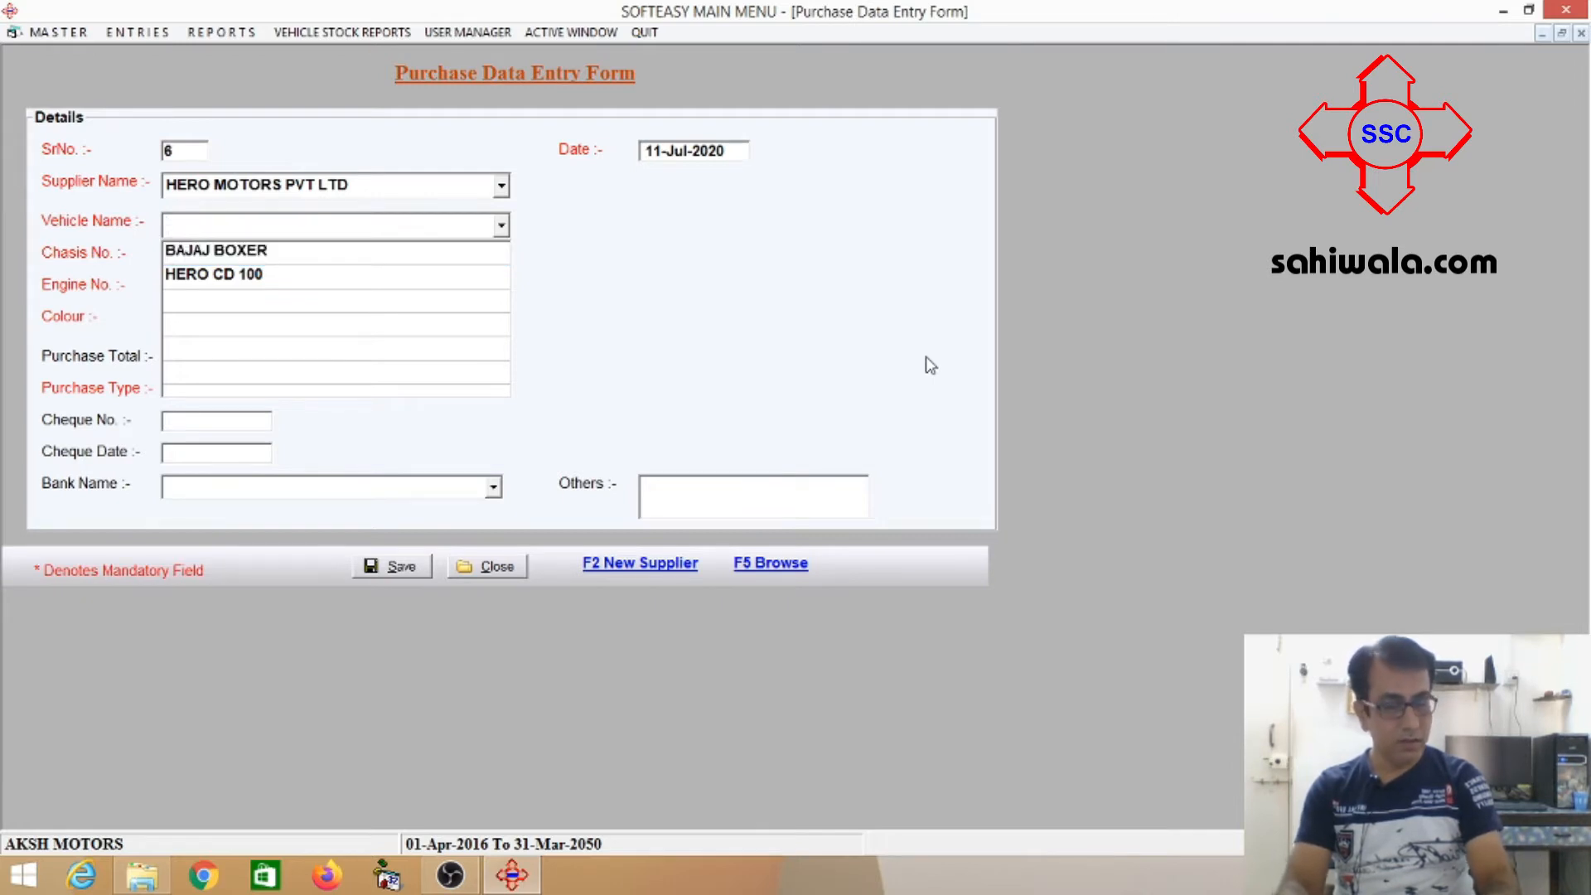
pyautogui.write('C')
pyautogui.press('BackSpace')
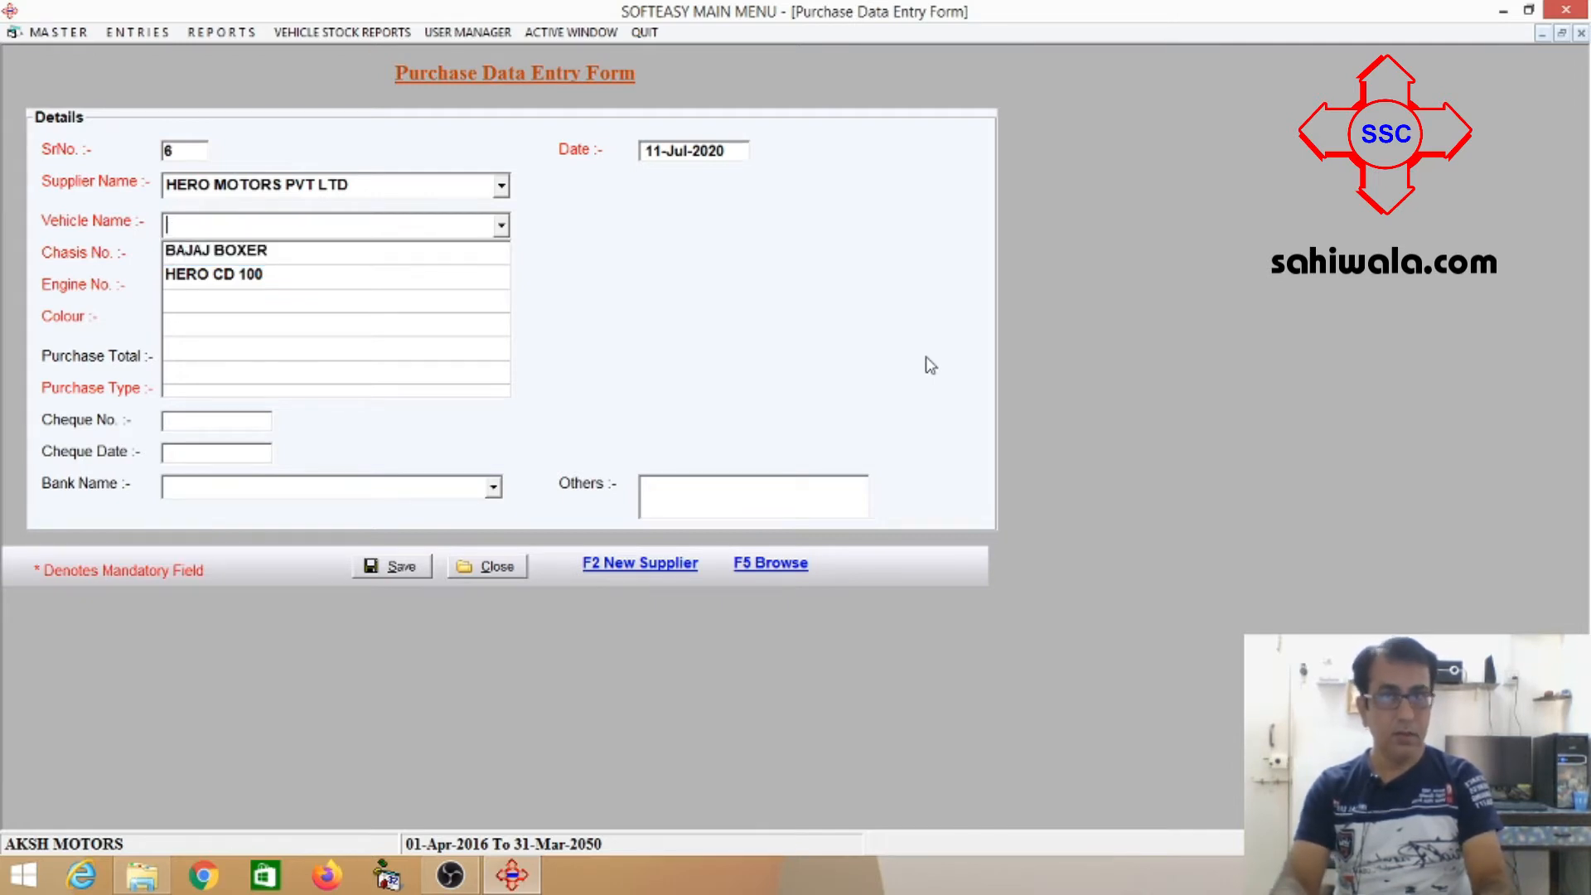
# Enter CD DAWN DELUXE as the vehicle name, with chassis number 1234 and engine number 1234556
pyautogui.write('CD DAW')
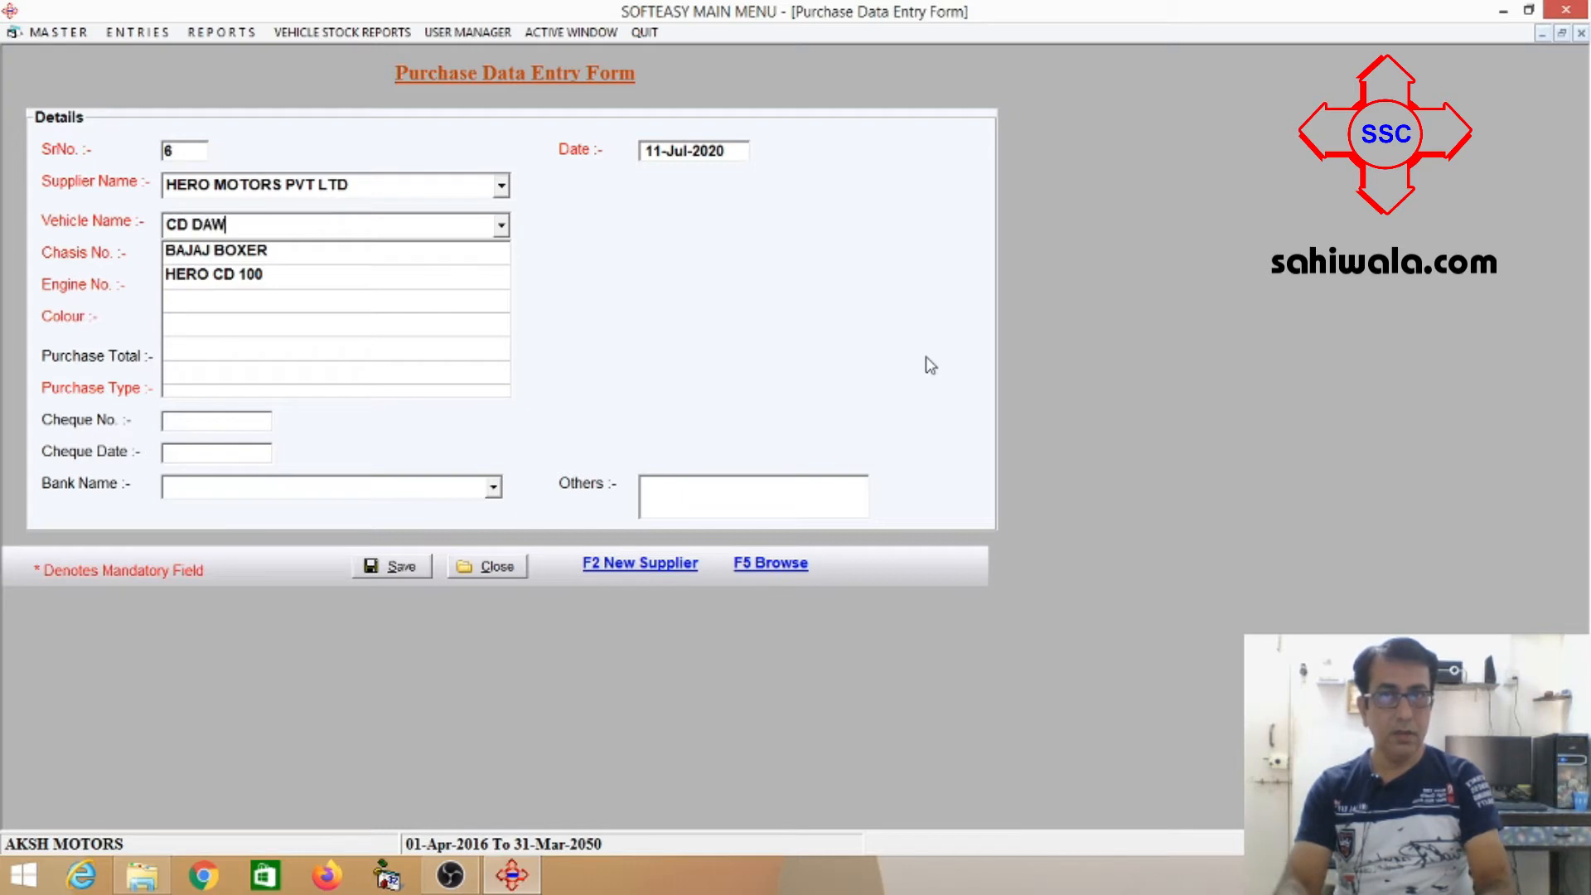
pyautogui.write('N DELUXE')
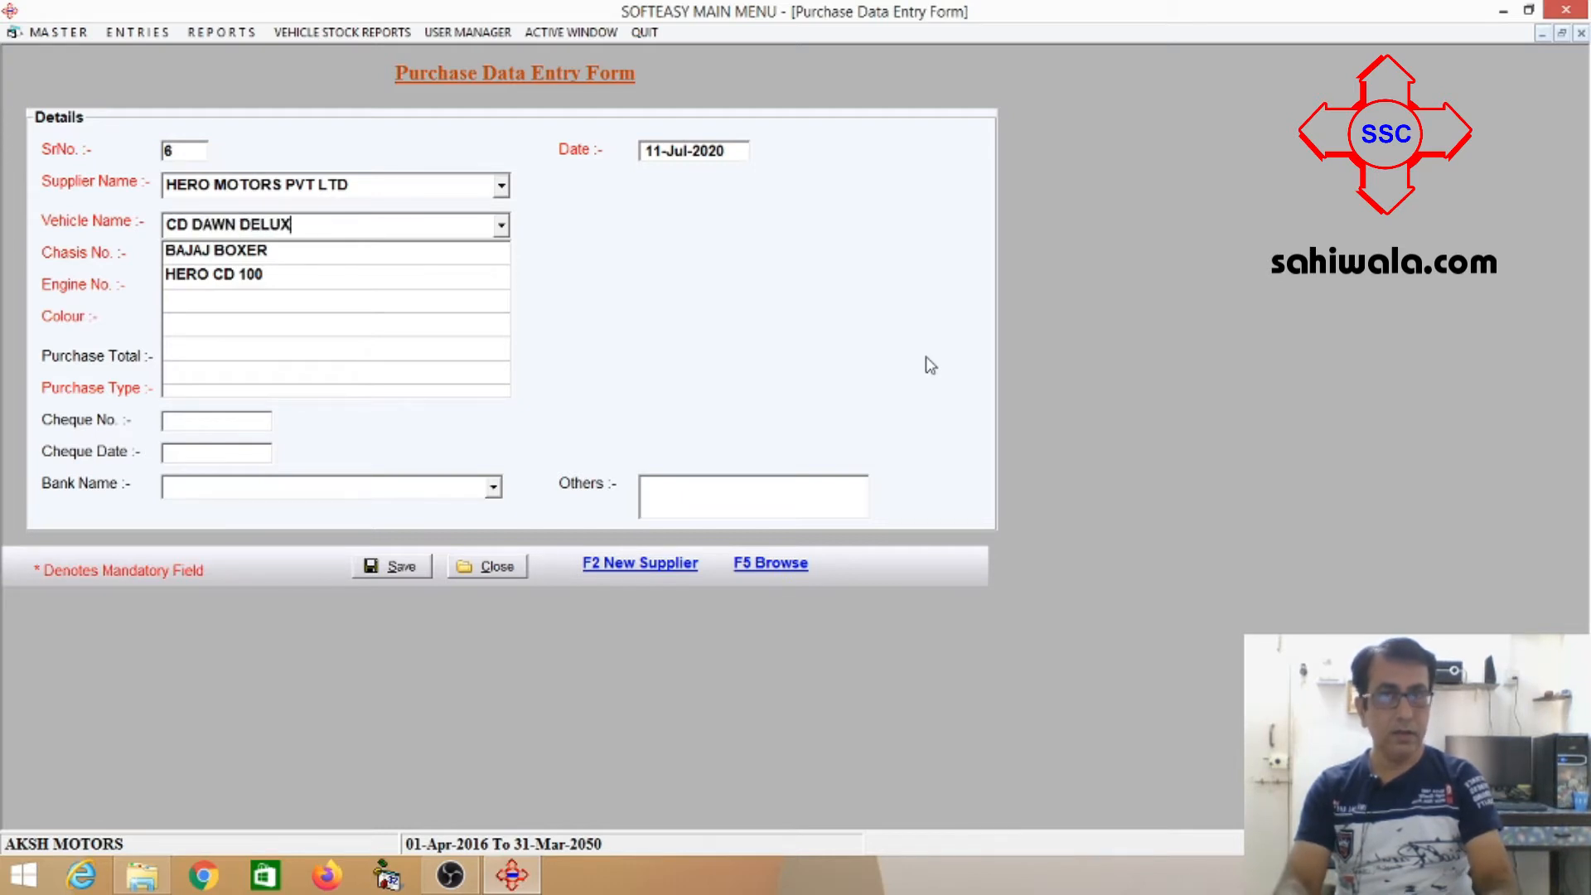
pyautogui.press('Return')
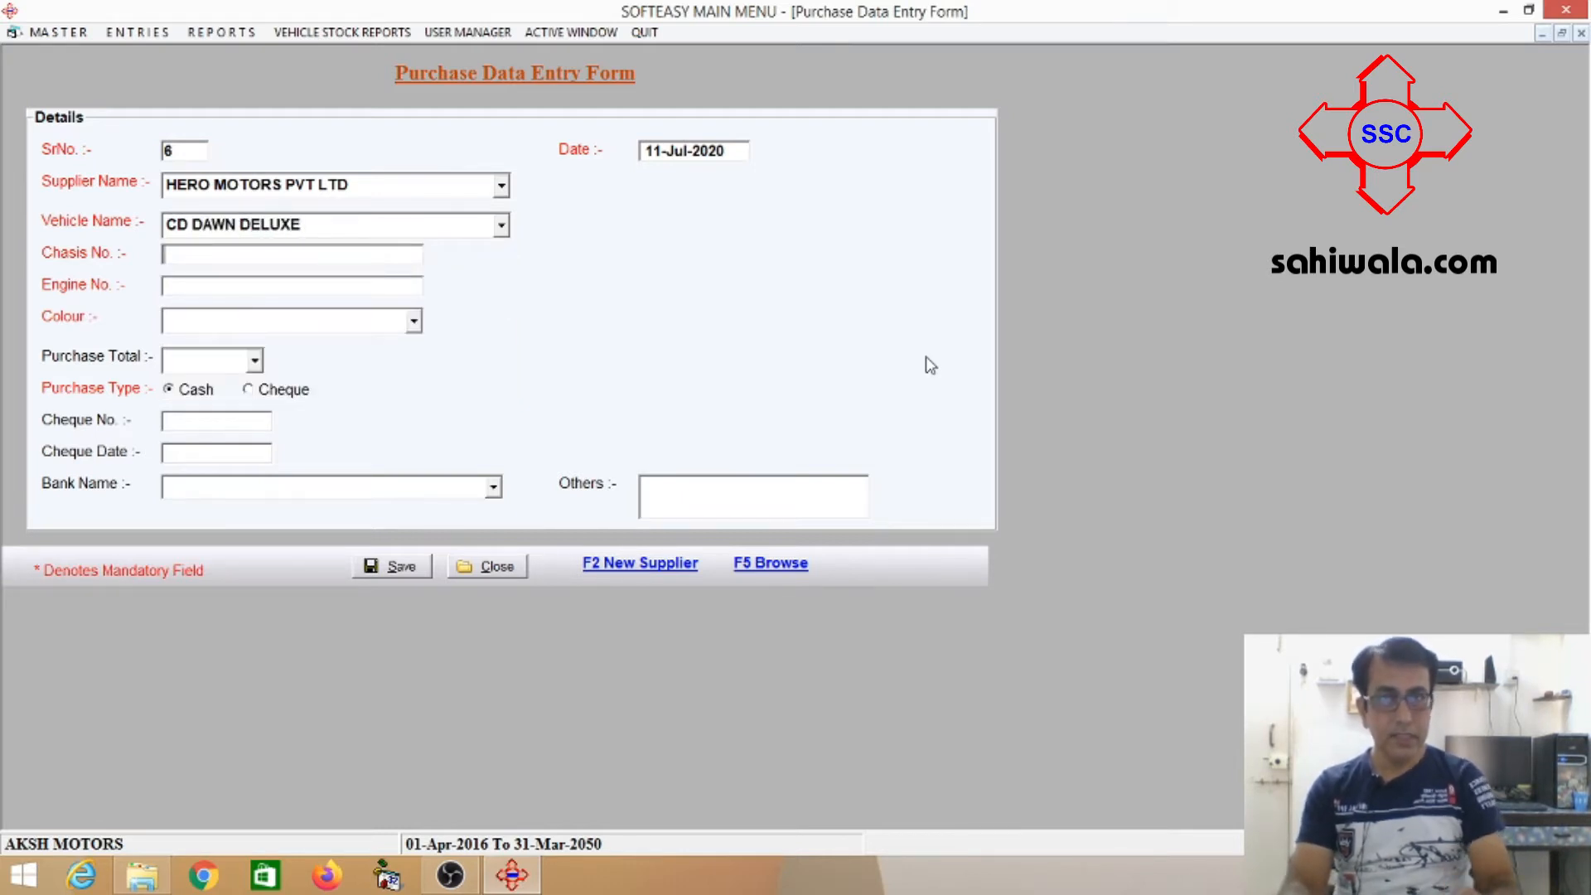
pyautogui.write('1234')
pyautogui.write('1234556')
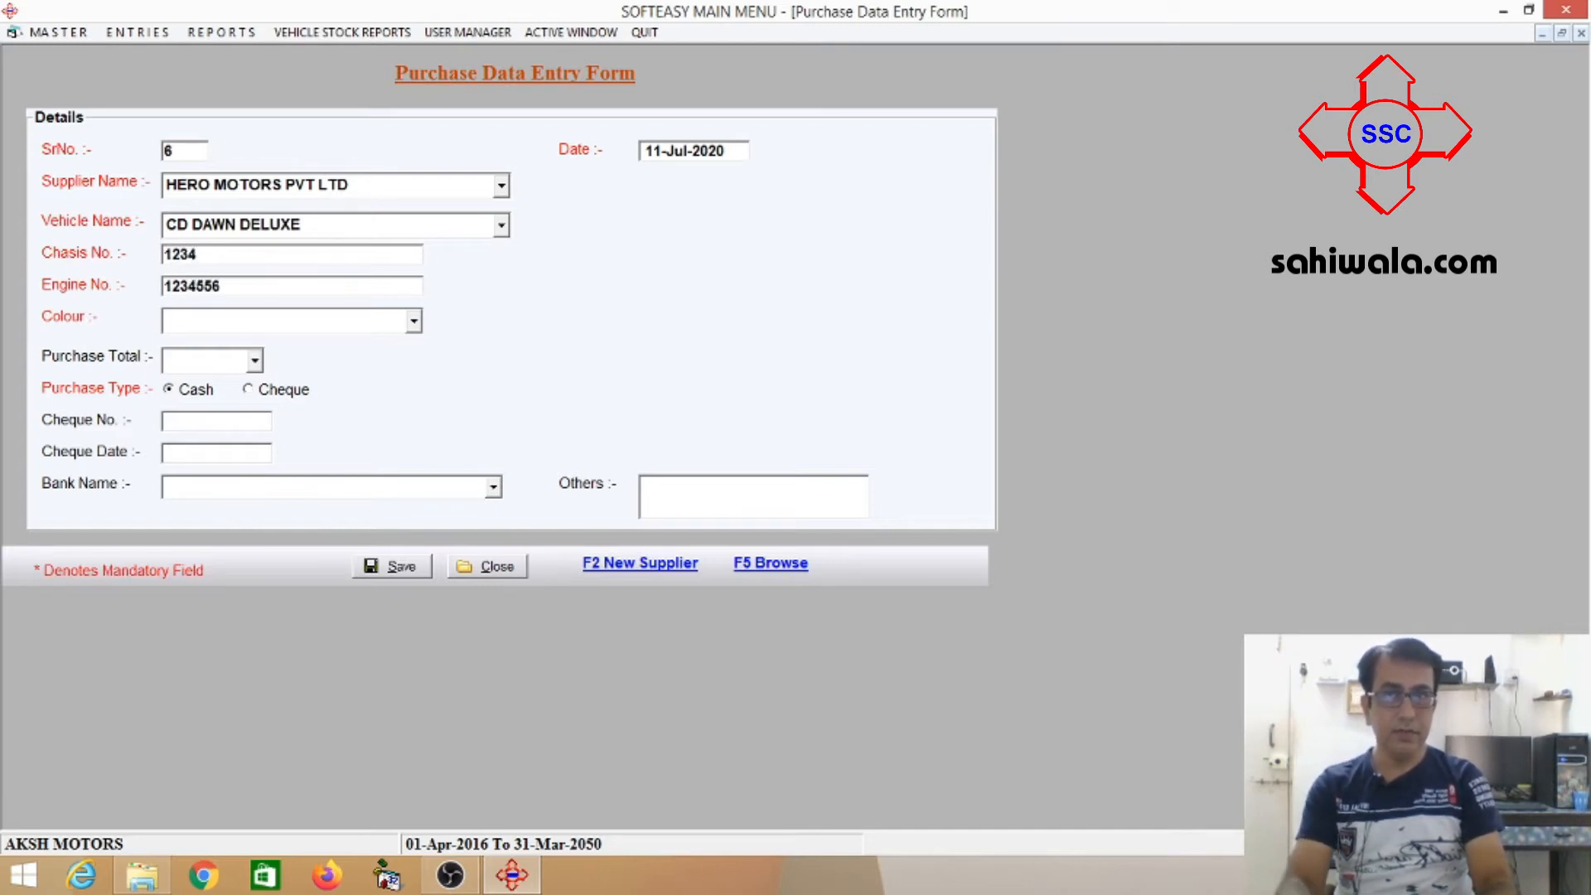
# Set the vehicle's colour to BLUE-VIOLET in the purchase entry
pyautogui.write('B')
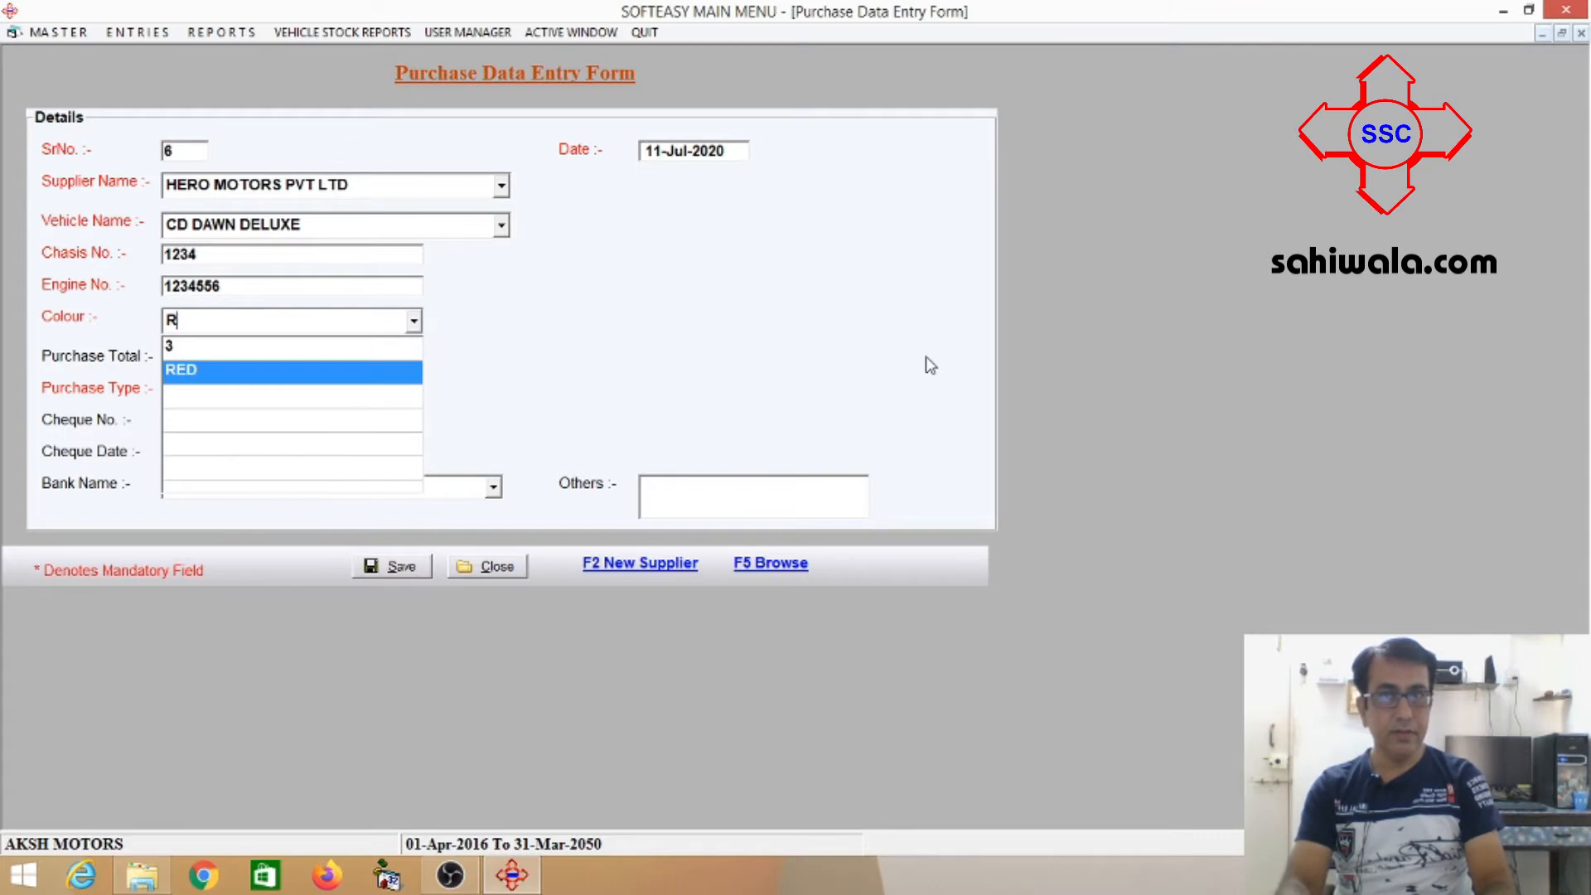
pyautogui.write('LUE')
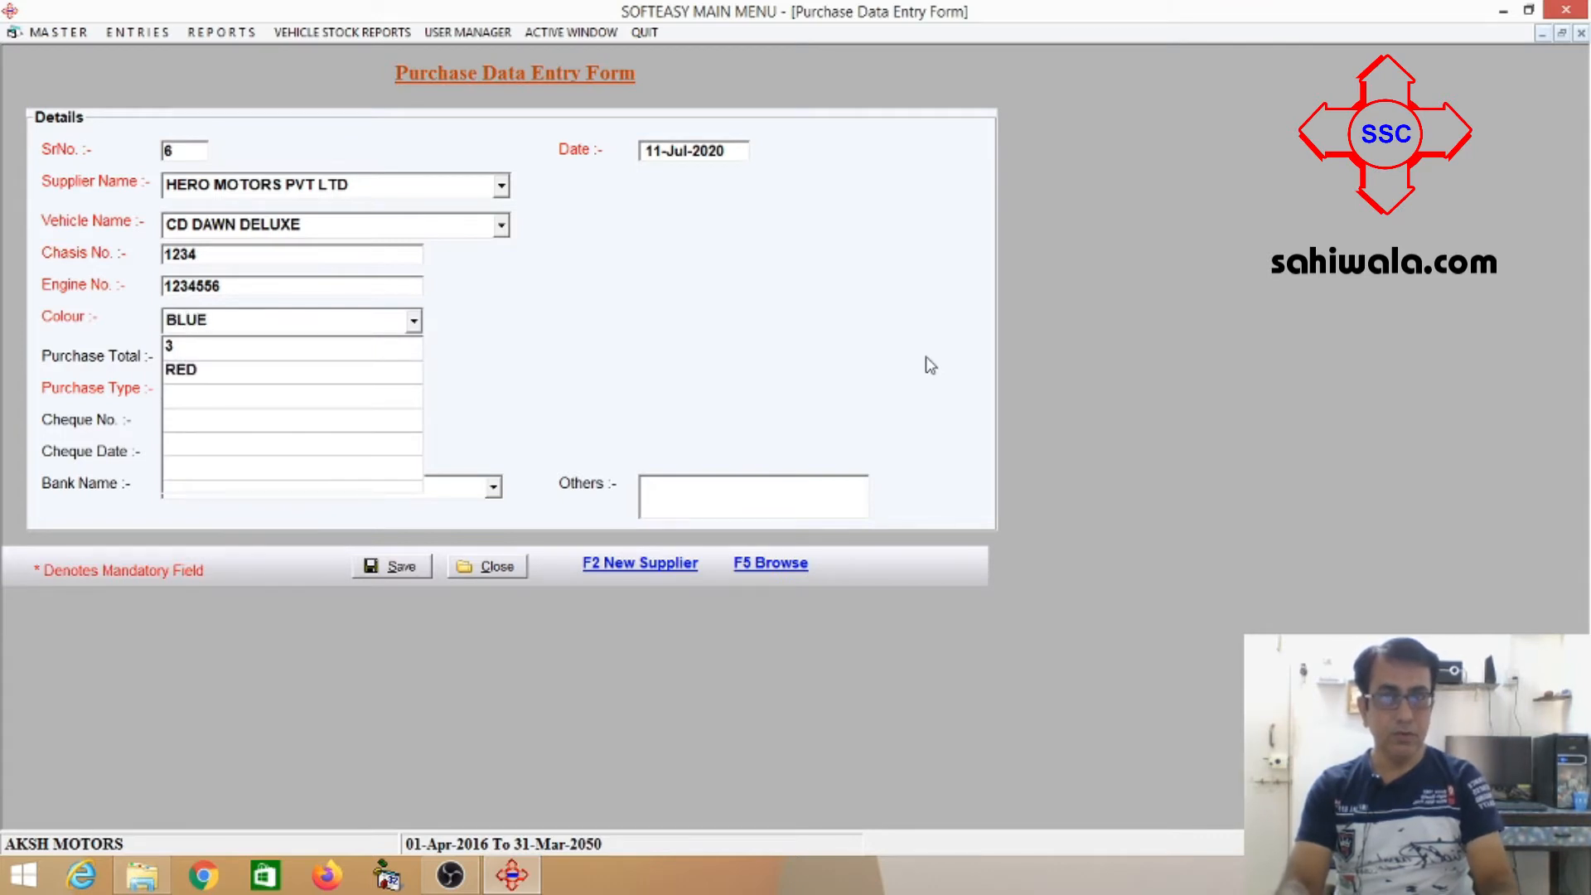
pyautogui.write('-VI')
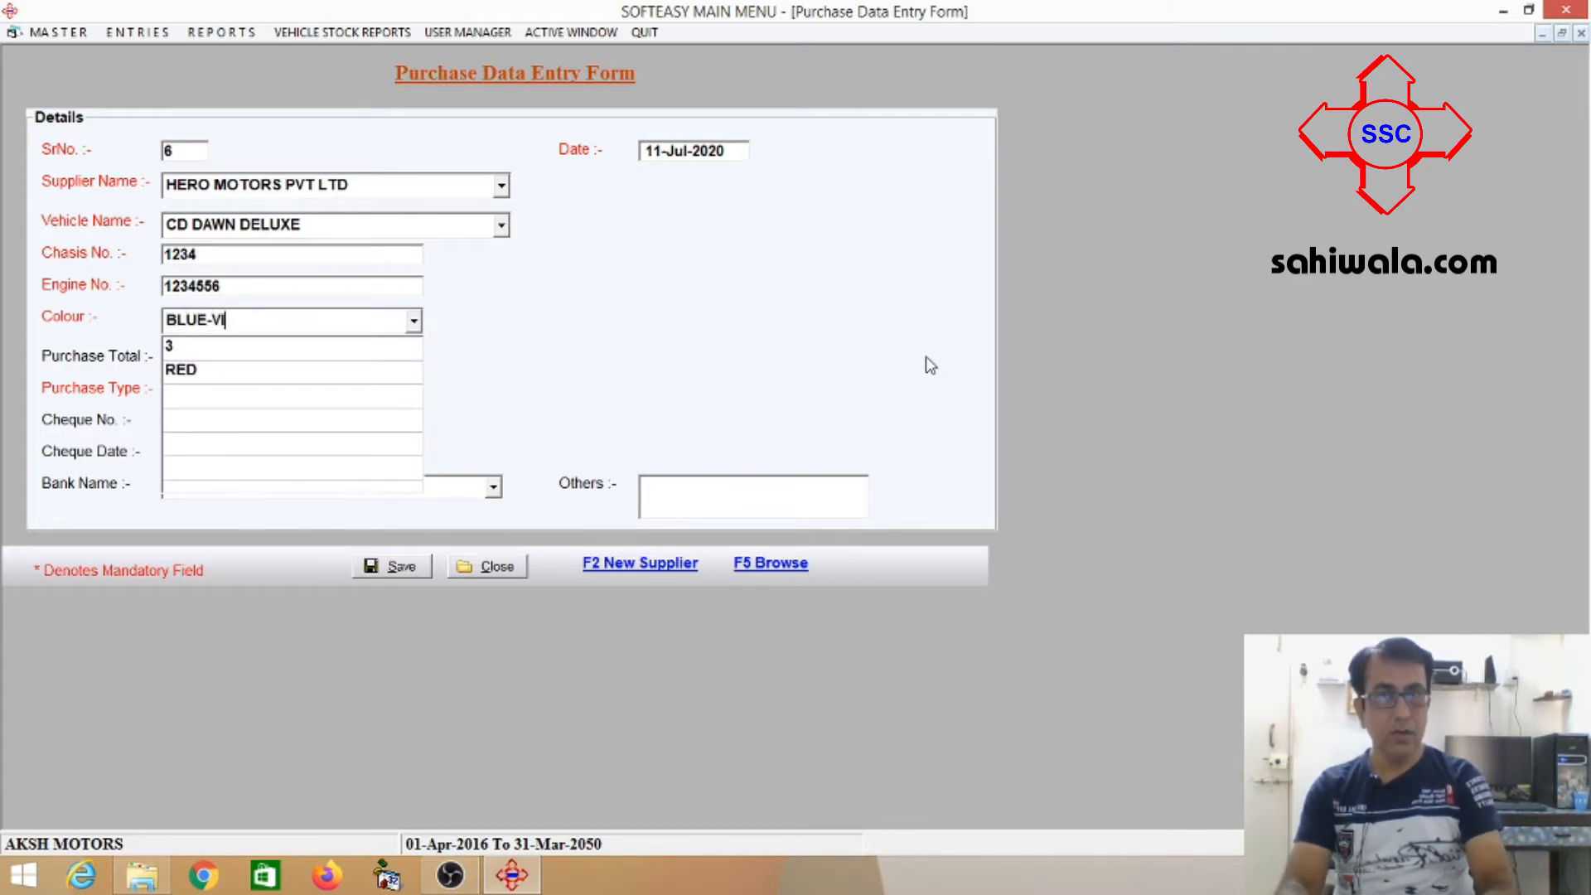
pyautogui.write('L')
pyautogui.press('BackSpace')
pyautogui.write('OLET')
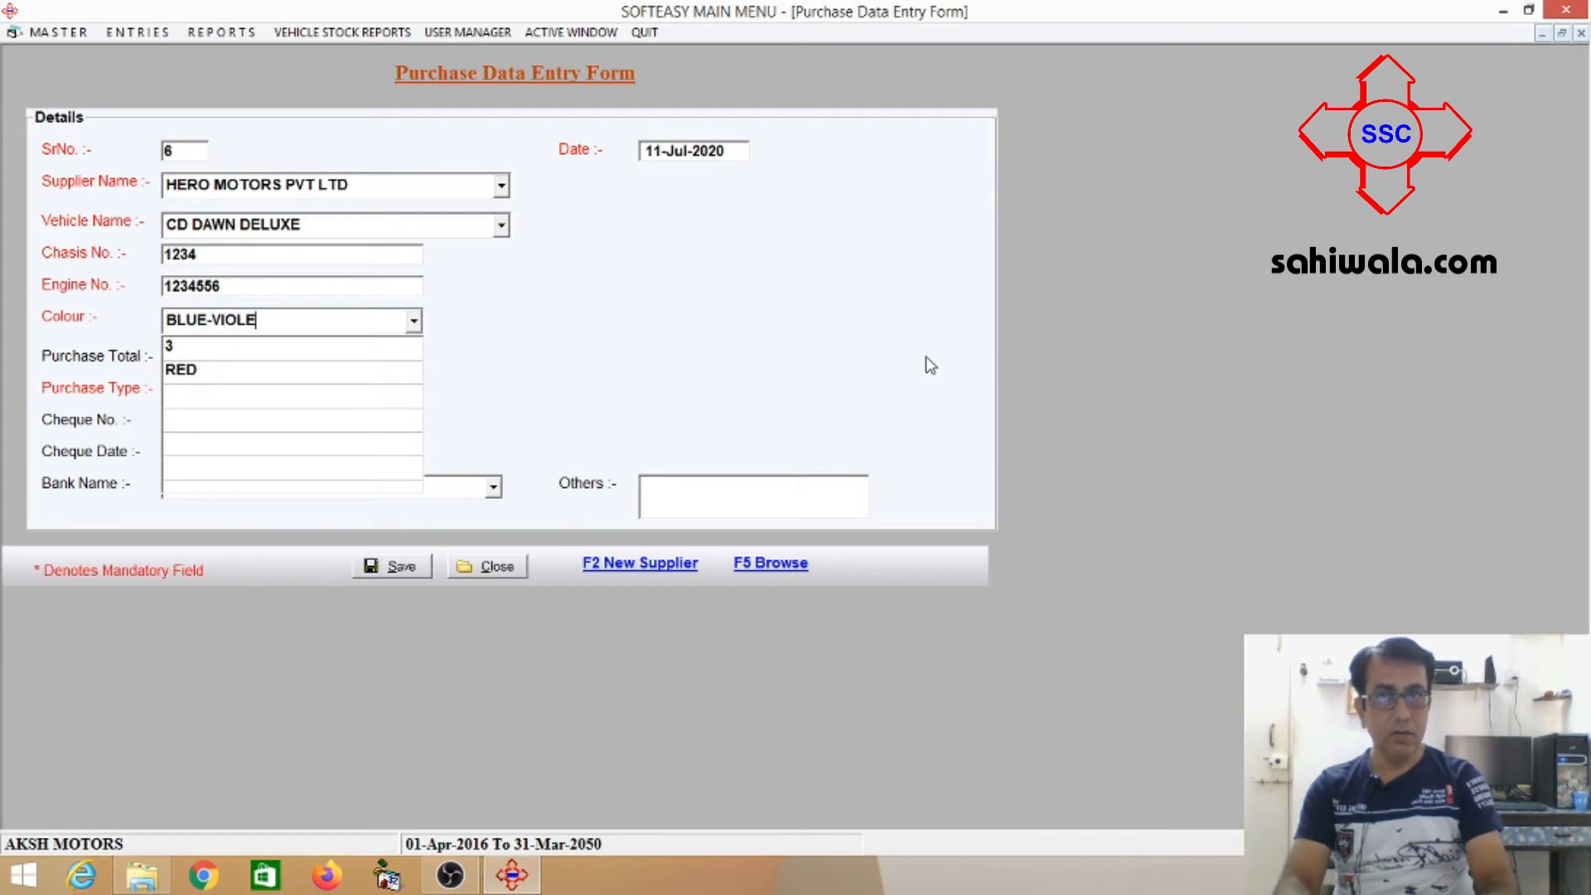
pyautogui.press('Return')
# Set the purchase total to 45000 and the purchase type to Cheque
pyautogui.write('1')
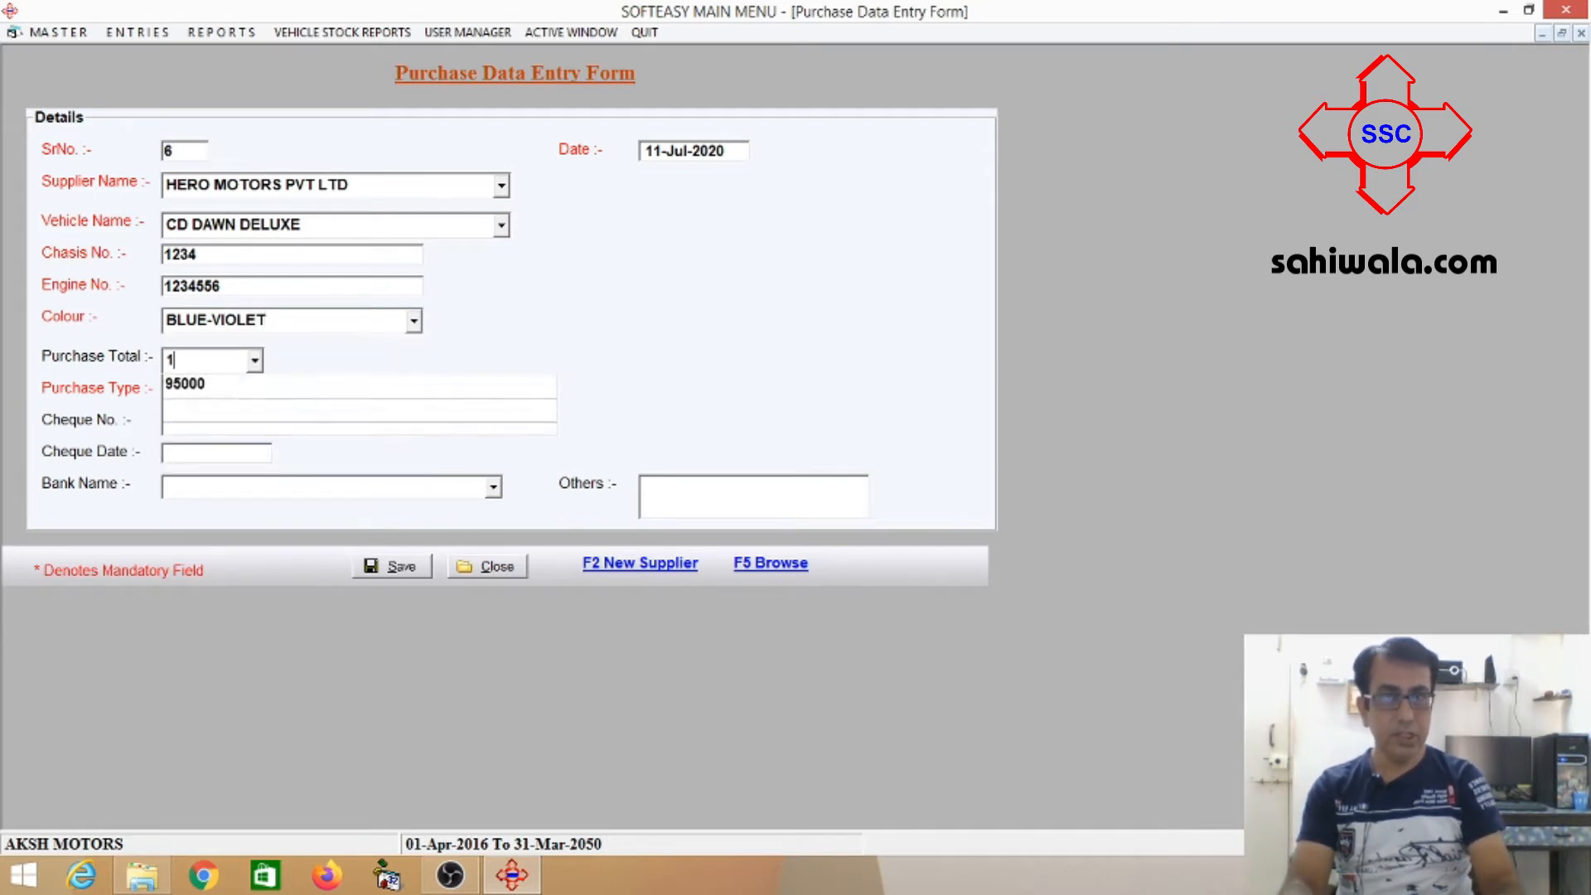
pyautogui.press('BackSpace')
pyautogui.press('Down')
pyautogui.press('Return')
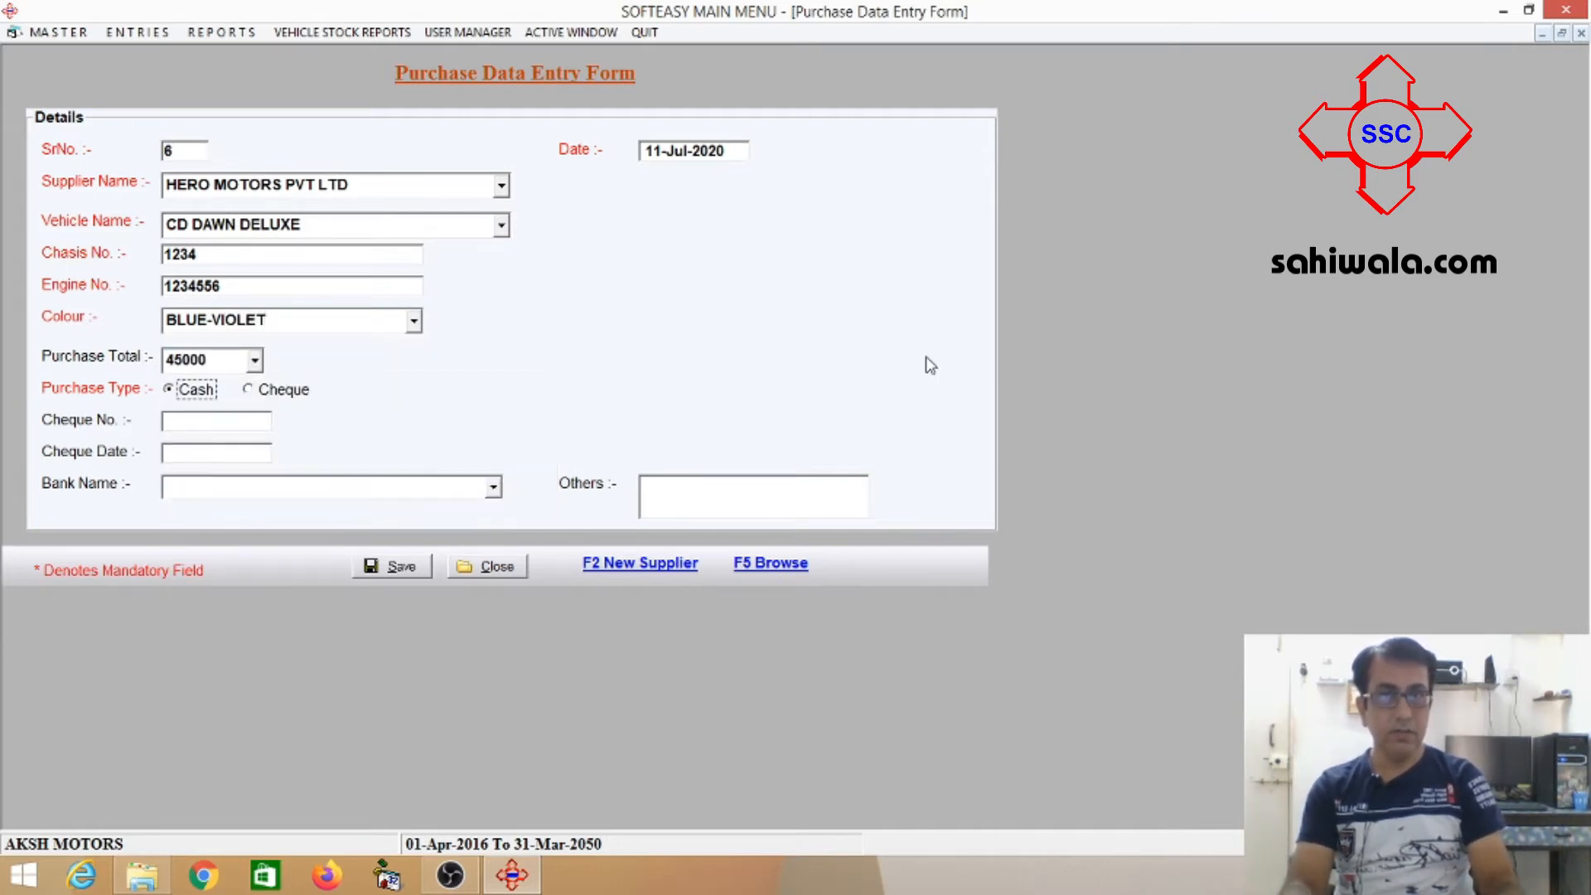
pyautogui.press('Return')
pyautogui.press('Return')
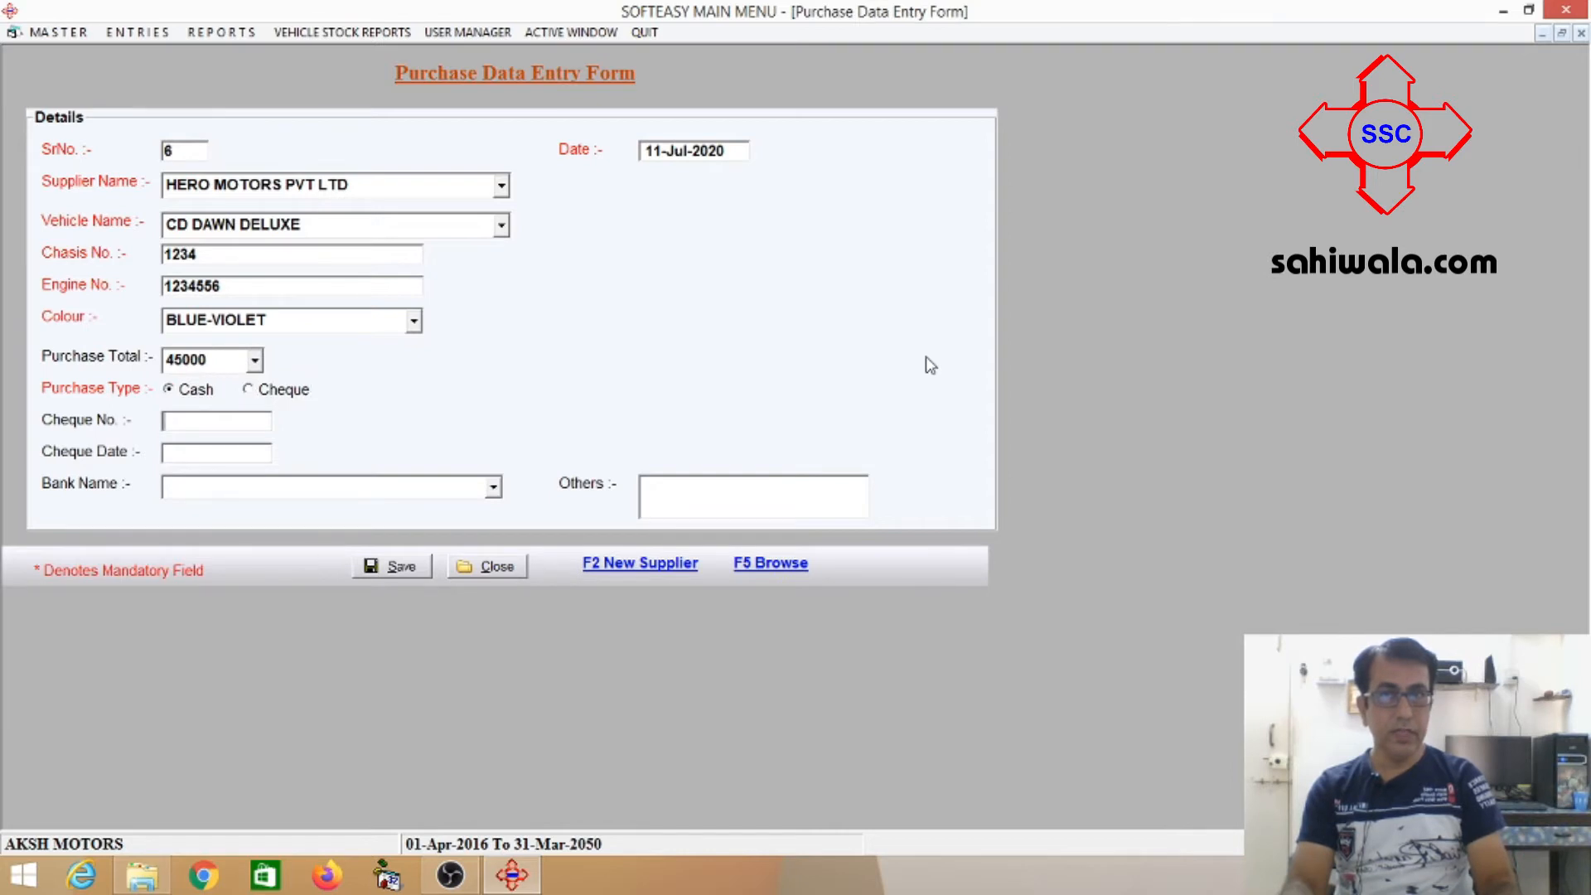
pyautogui.click(269, 389)
# Enter cheque number 100992 and the cheque date 11-Jul-2020
pyautogui.click(227, 420)
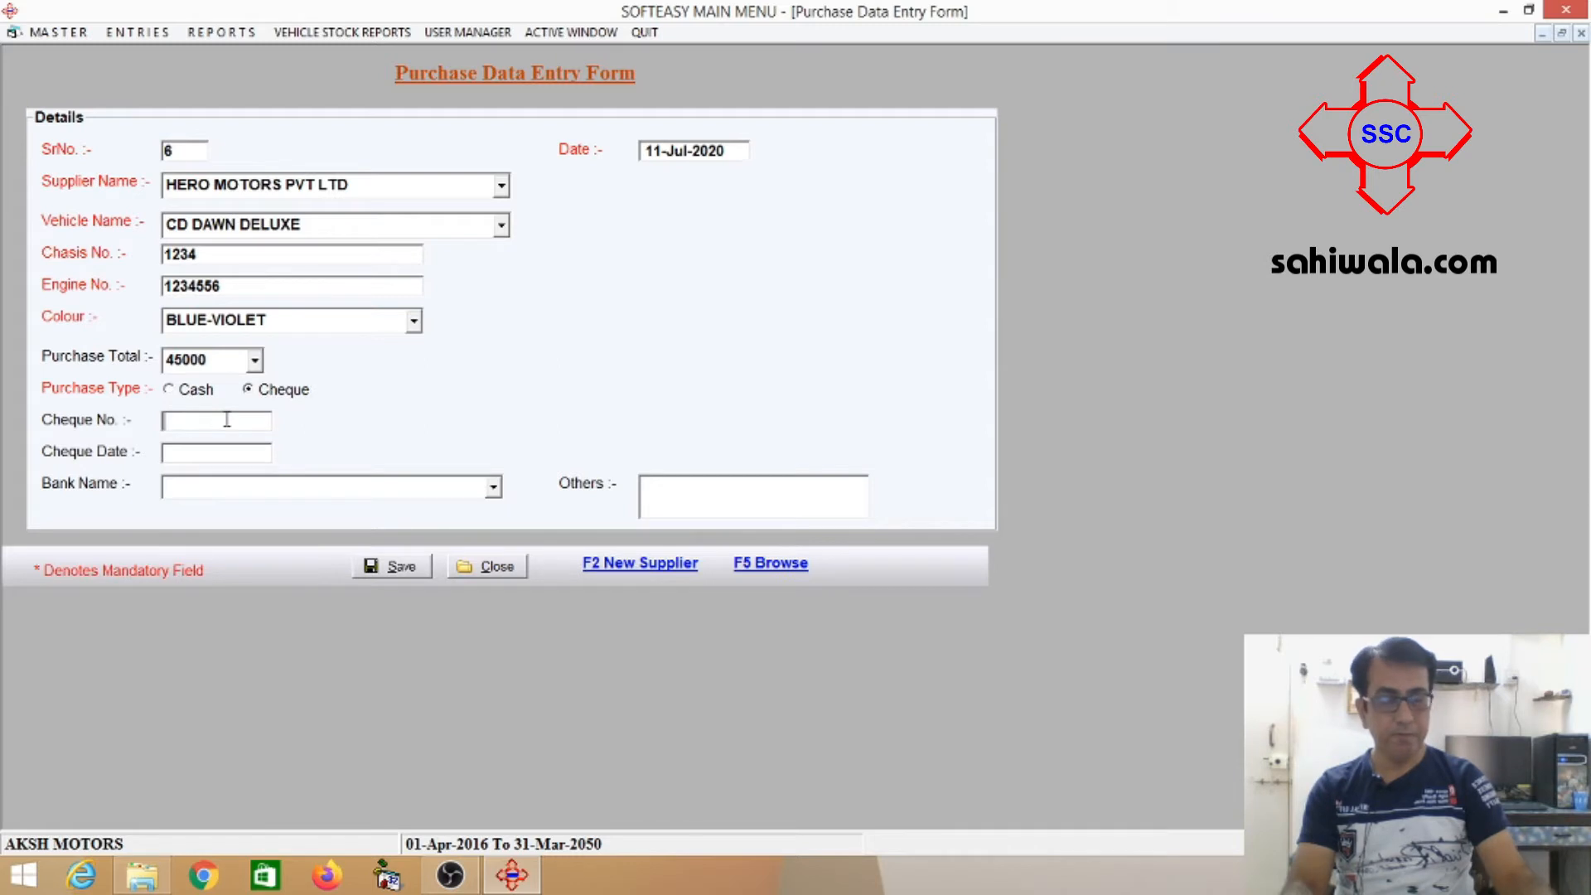
pyautogui.write('100992')
pyautogui.press('Tab')
pyautogui.write('2')
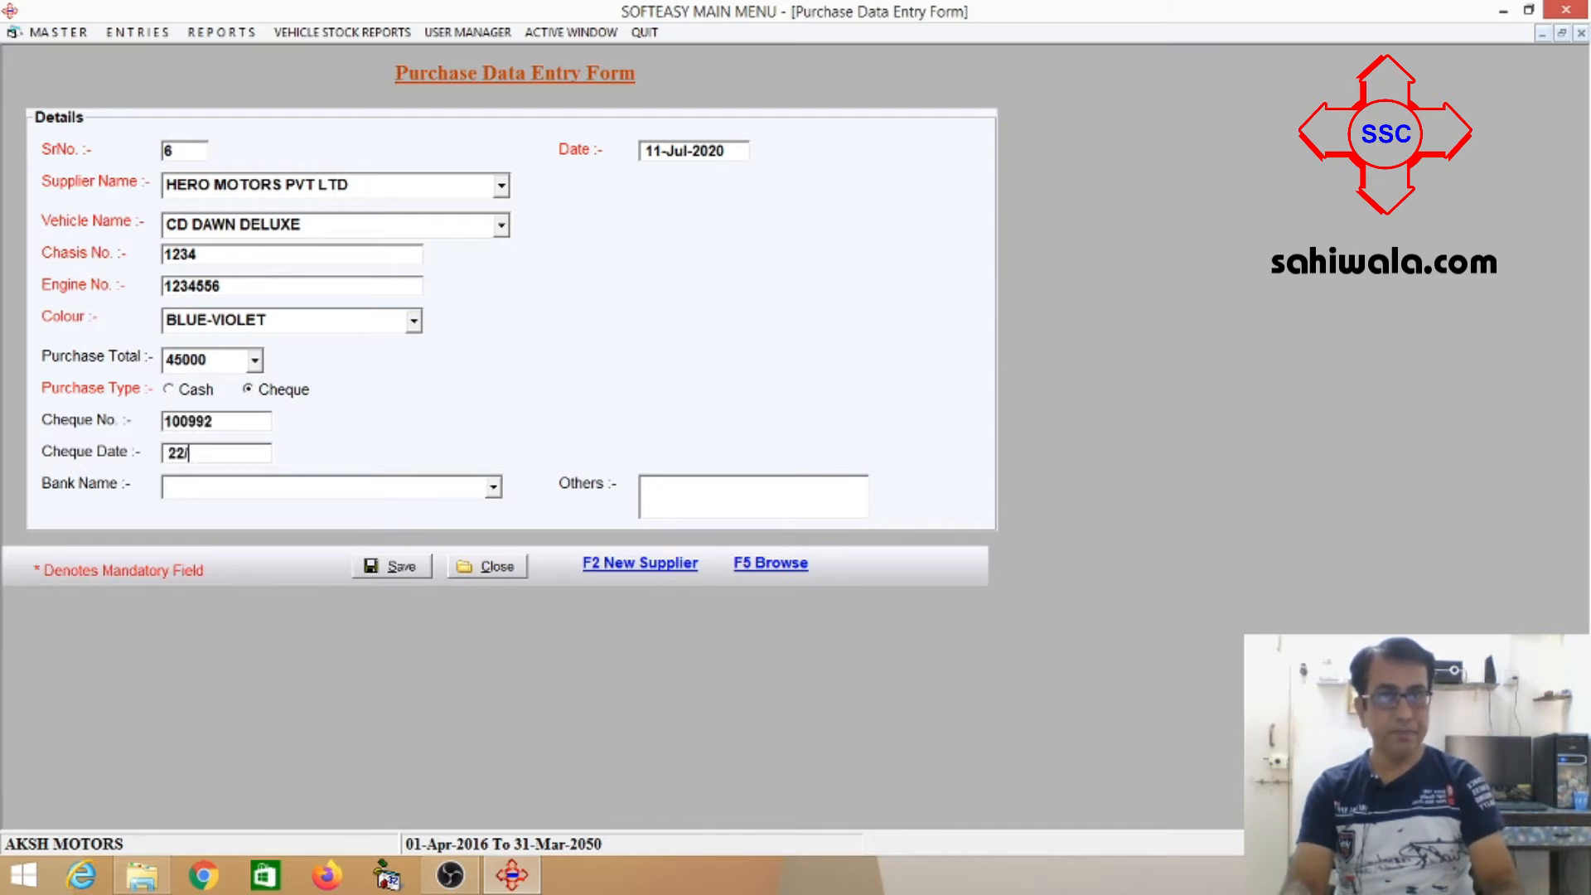
pyautogui.write('2/7')
pyautogui.press('BackSpace')
pyautogui.press('BackSpace')
pyautogui.press('BackSpace')
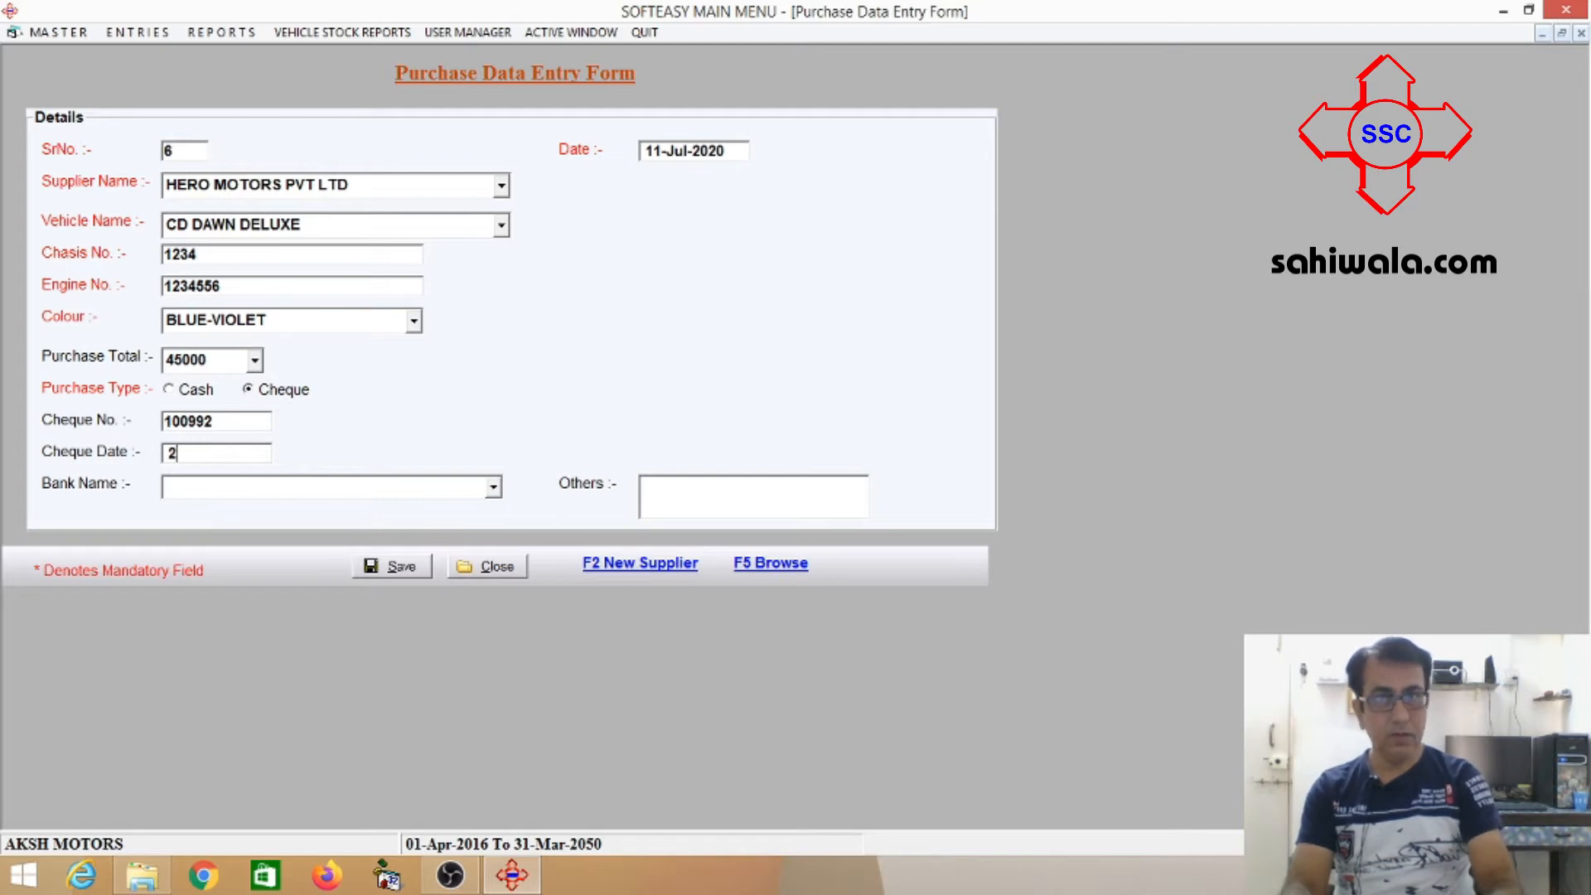
pyautogui.write('1/07')
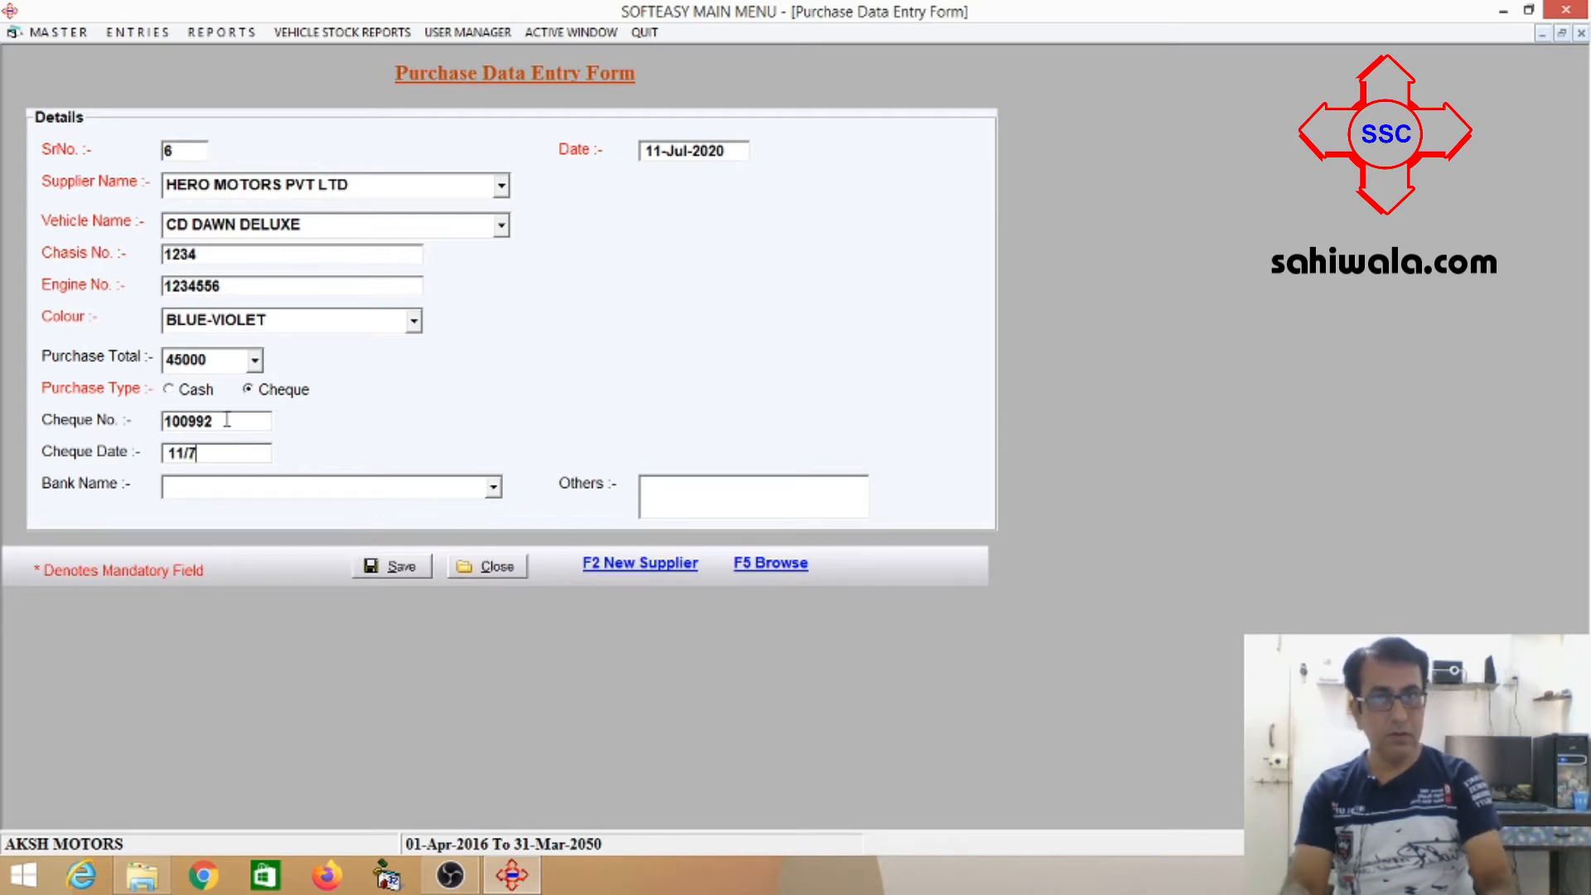
pyautogui.press('Tab')
# Leave the bank name empty and save the purchase record
pyautogui.write('S')
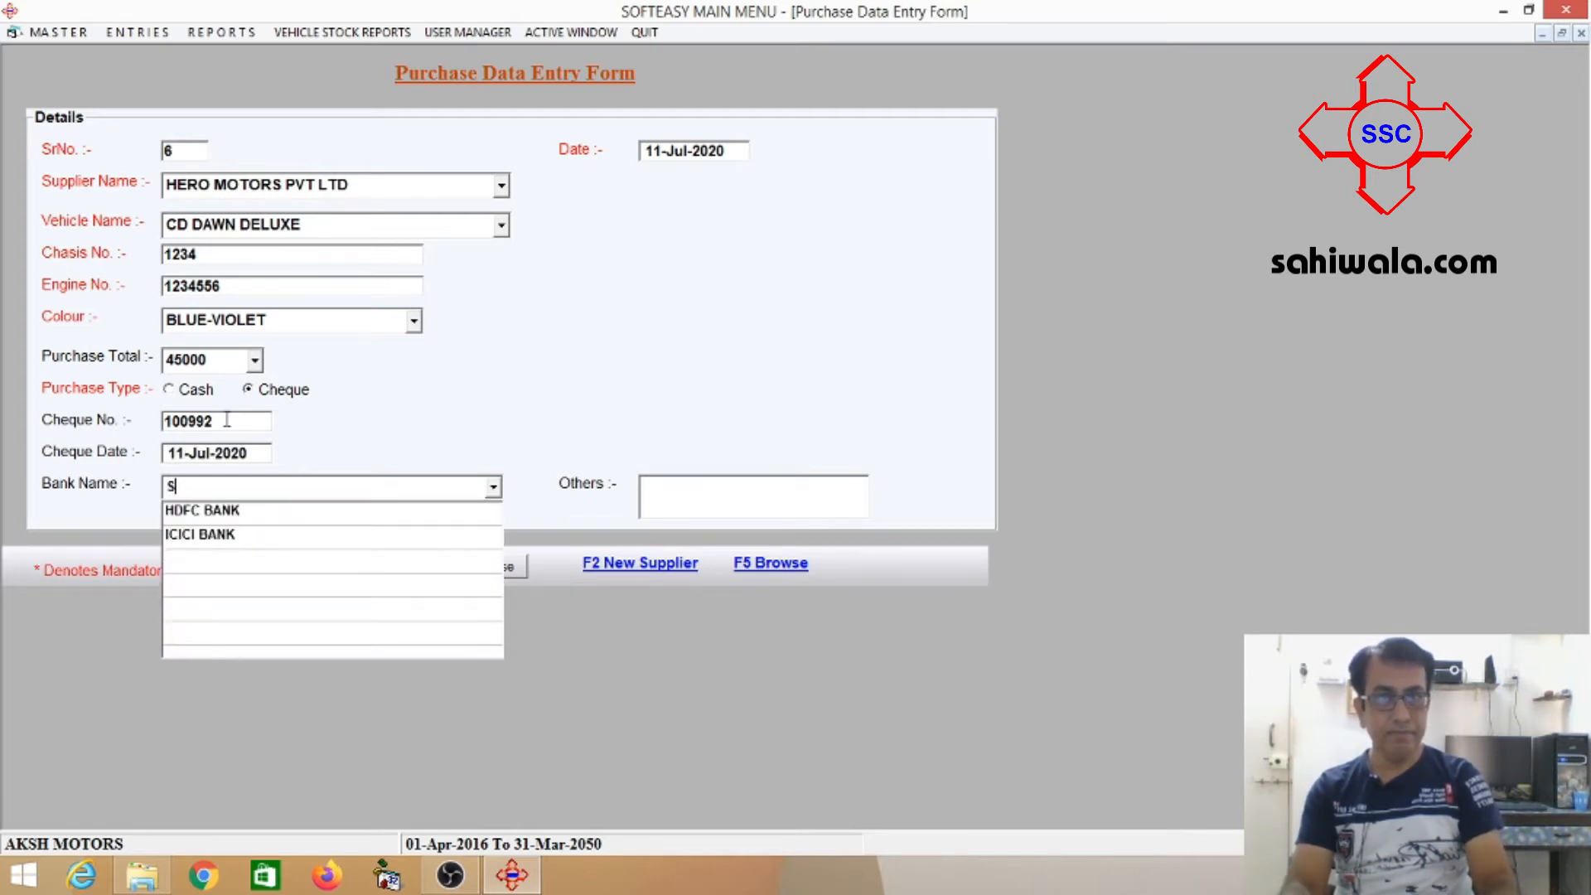
pyautogui.press('Down')
pyautogui.press('Return')
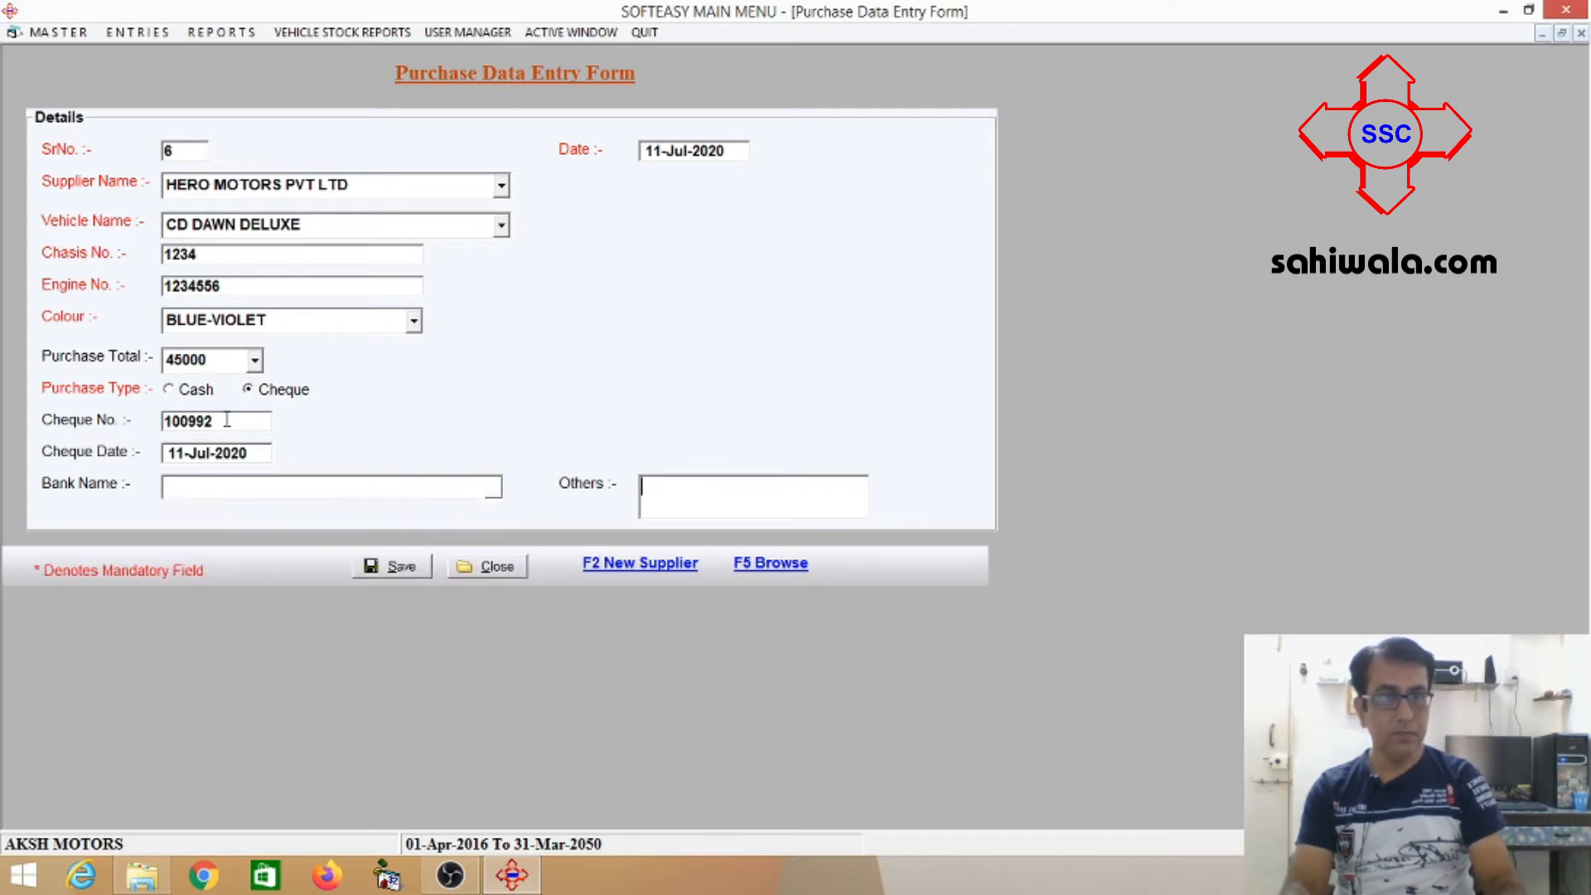
pyautogui.hotkey('alt', 's')
pyautogui.press('Return')
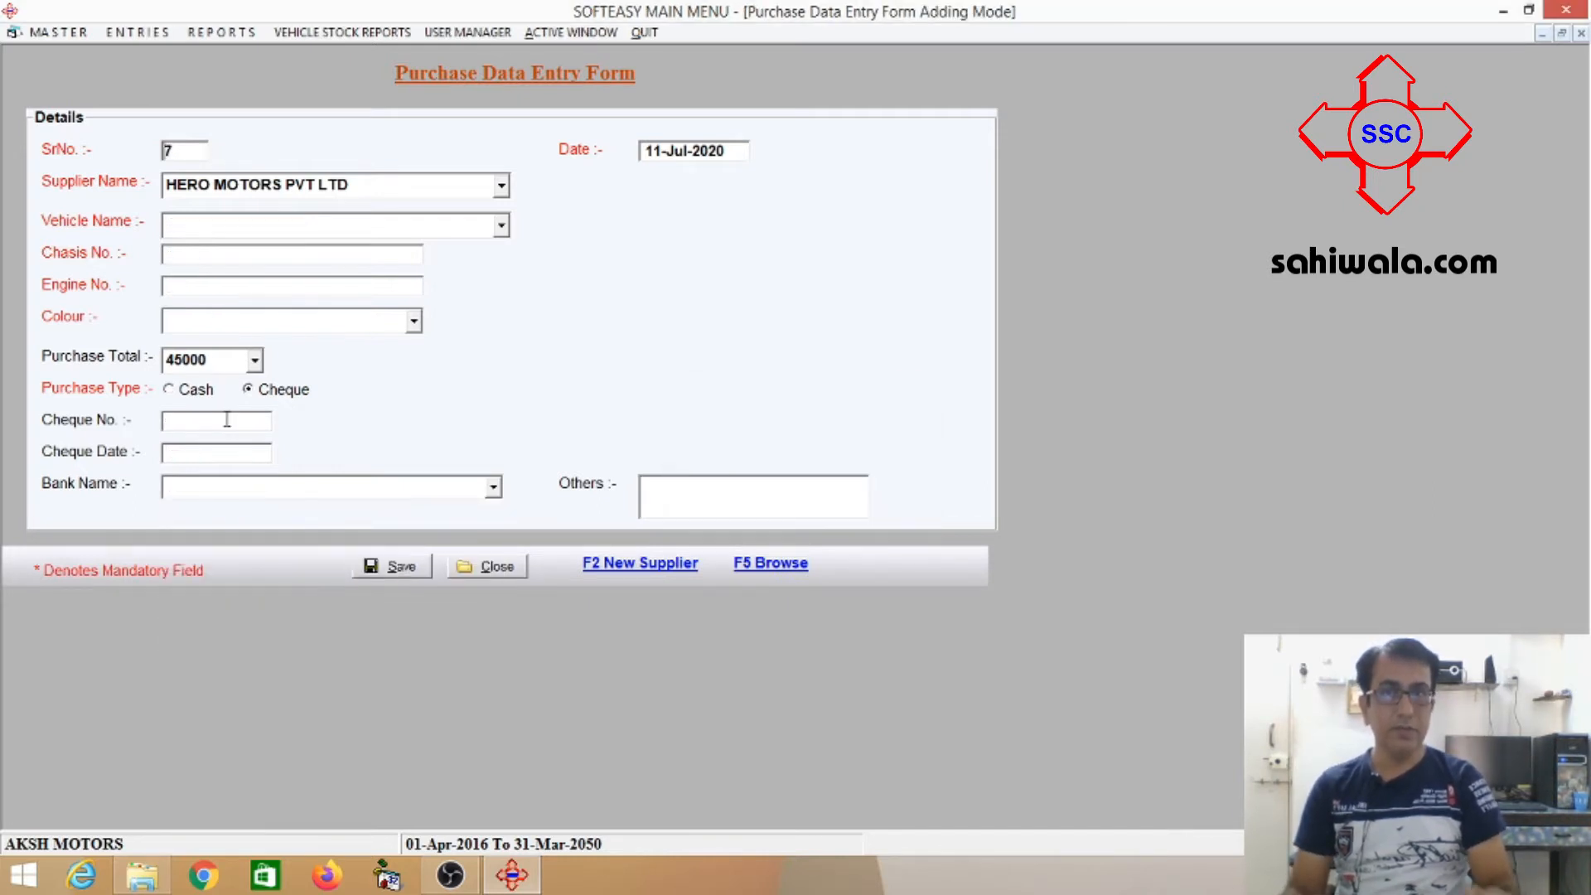
# Close the purchase entry form, open a new sales order entry and select the existing customer's name
pyautogui.click(487, 567)
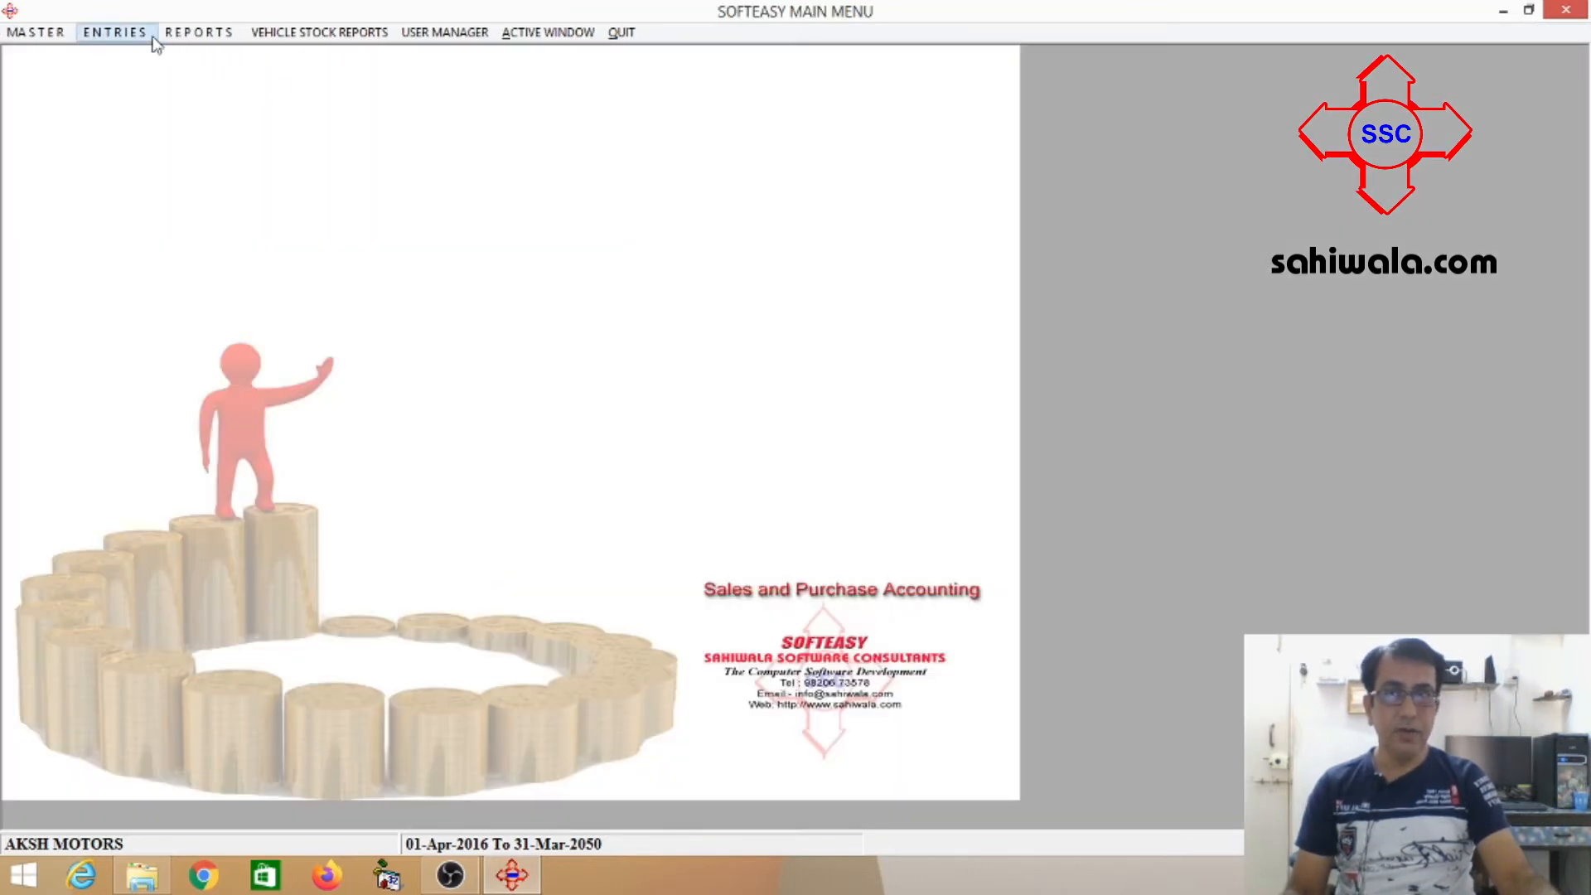
pyautogui.click(115, 32)
pyautogui.click(147, 84)
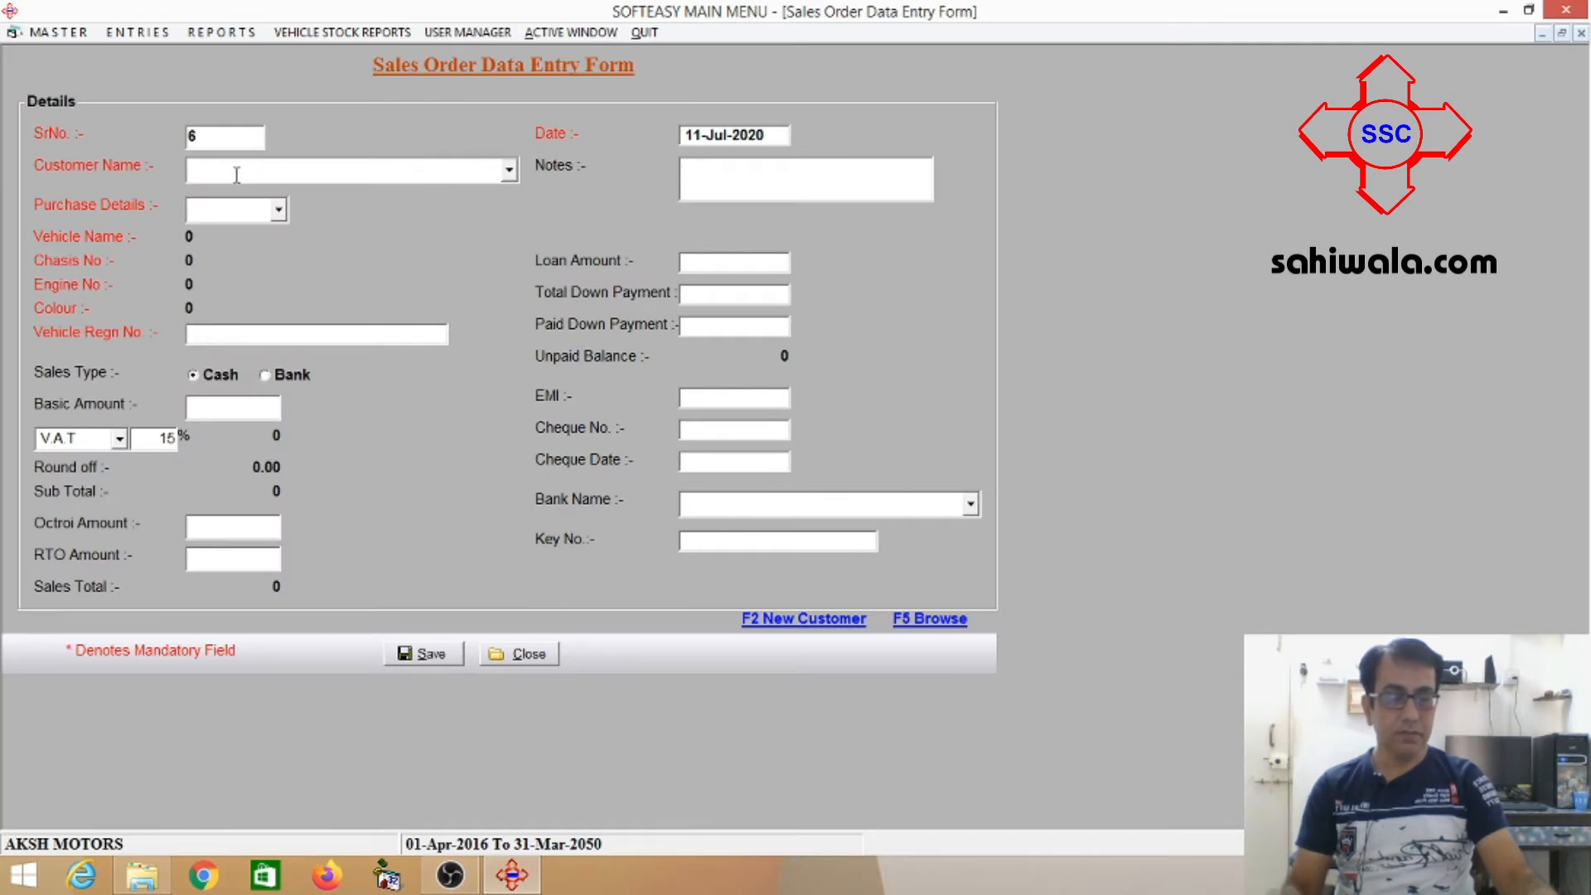
pyautogui.write('A')
pyautogui.press('Down')
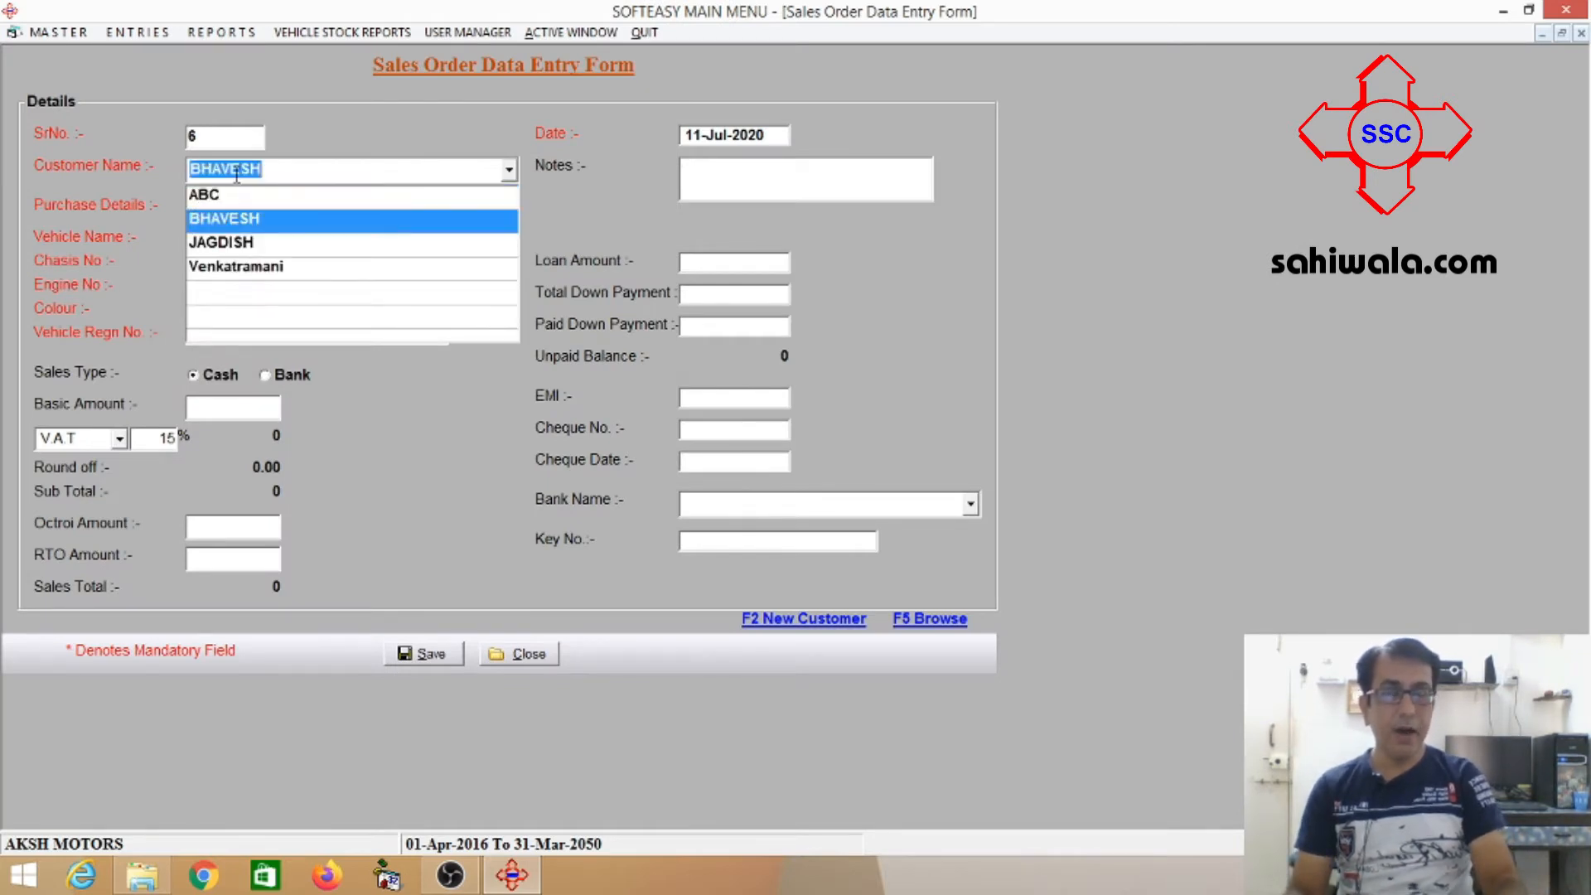
pyautogui.press('Return')
# Link the sales order to the purchase with chassis number 1234 and enter vehicle registration number MH010S0S0S
pyautogui.press('Down')
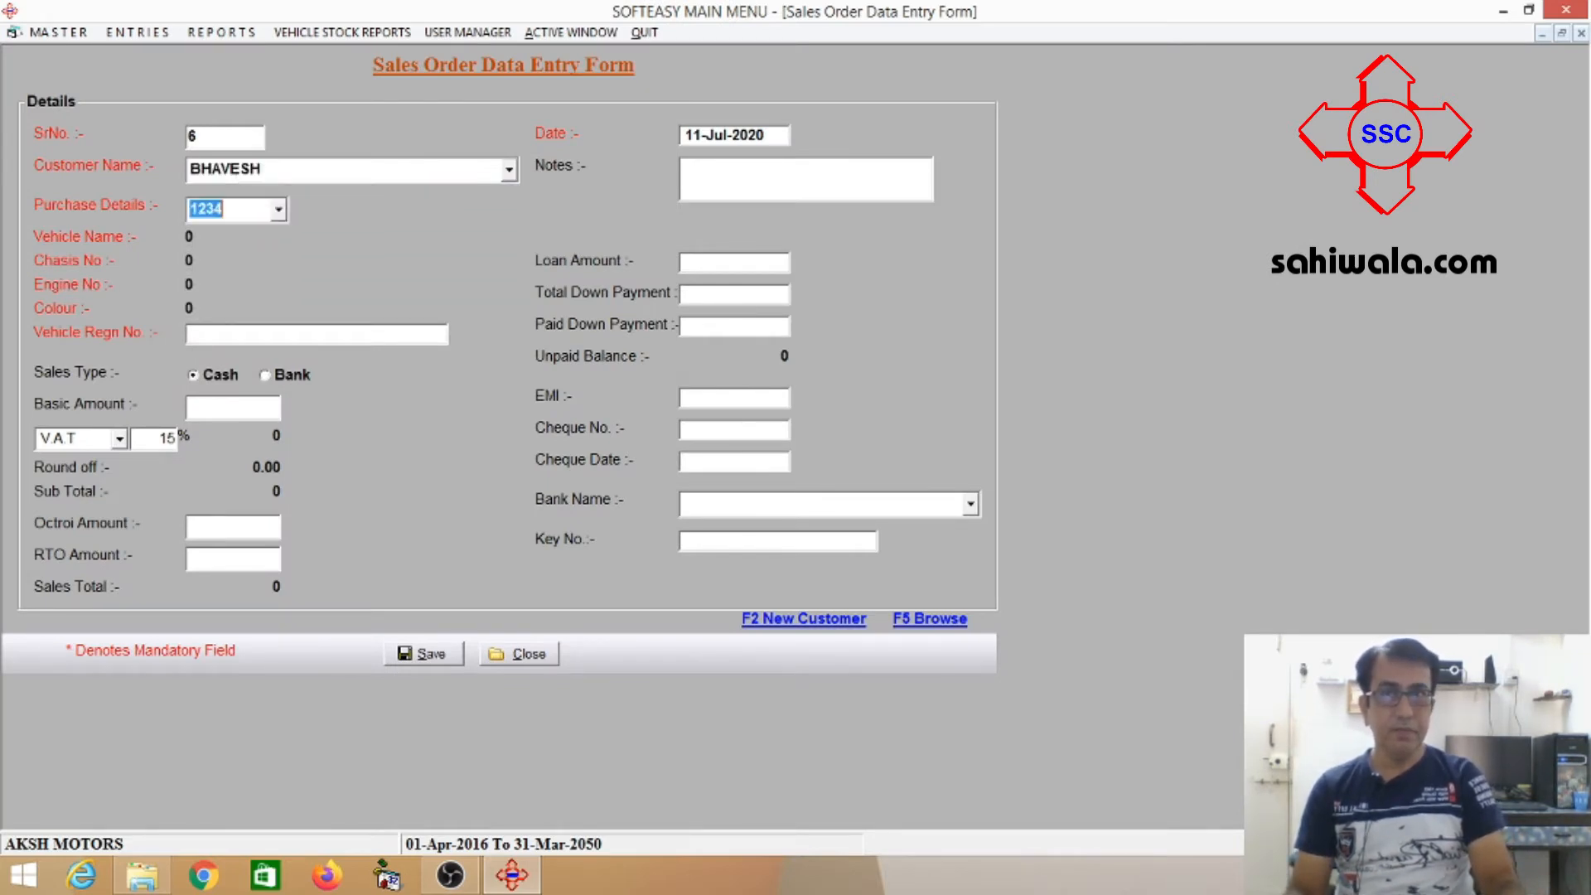
pyautogui.click(280, 213)
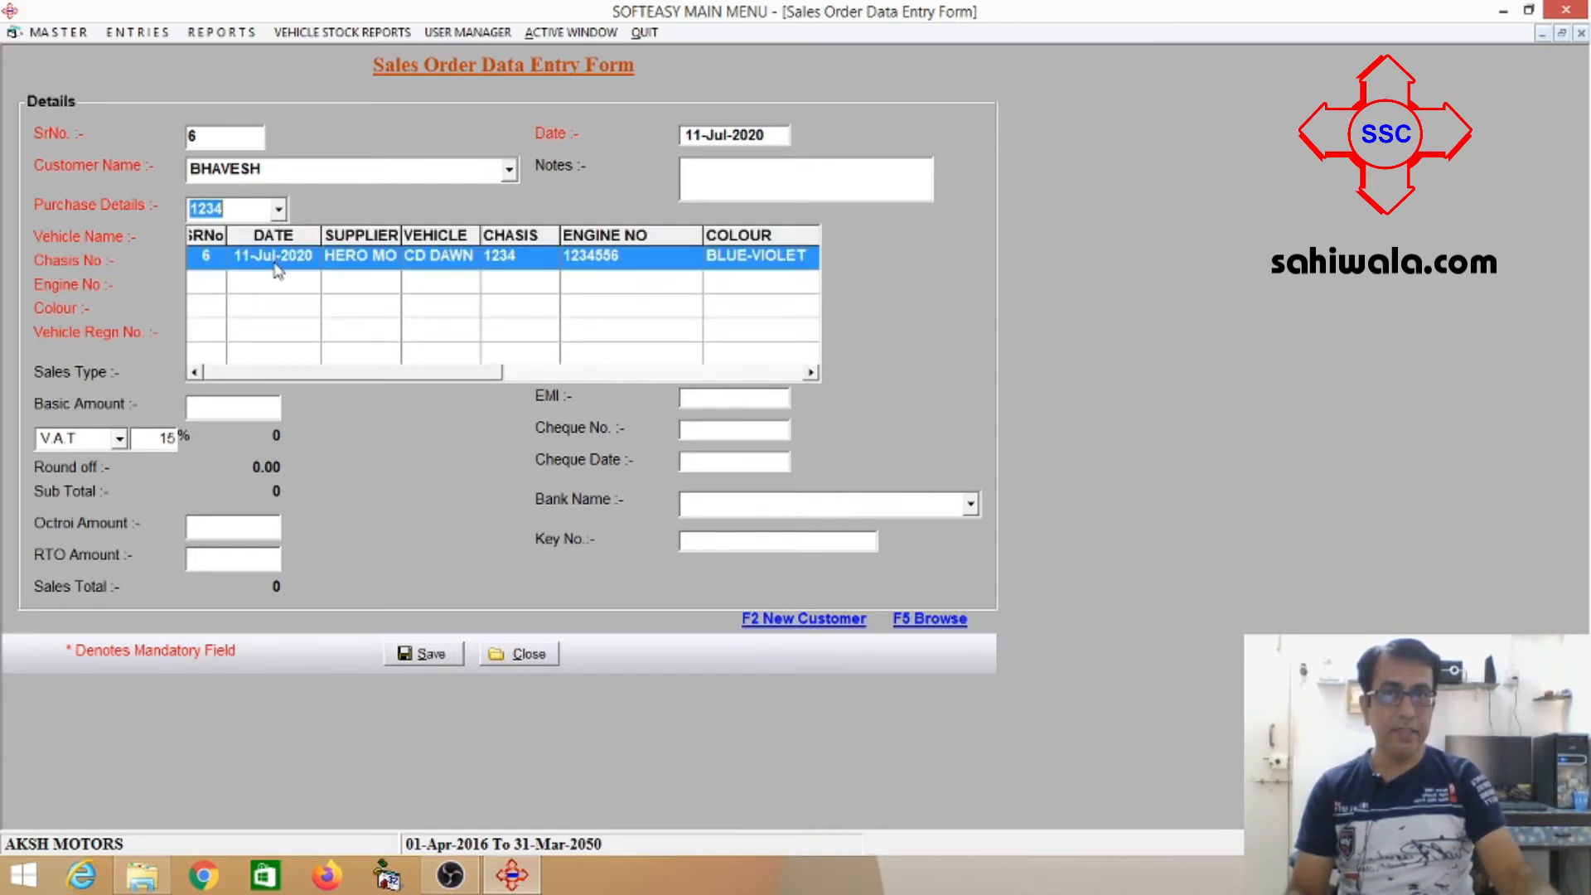
pyautogui.click(276, 263)
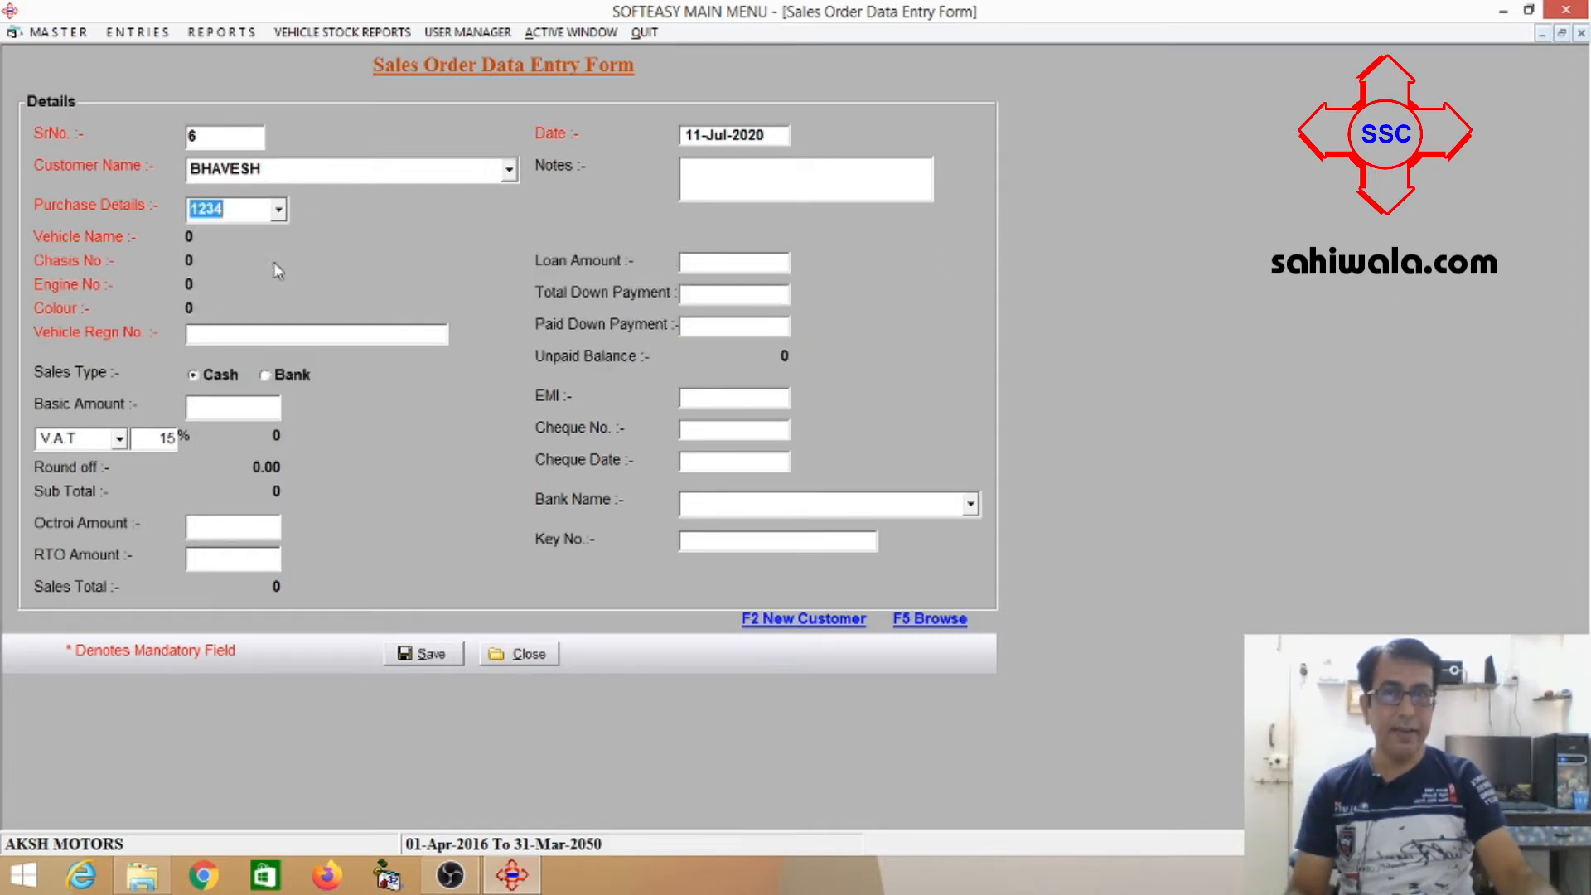
pyautogui.click(223, 343)
pyautogui.write('MH')
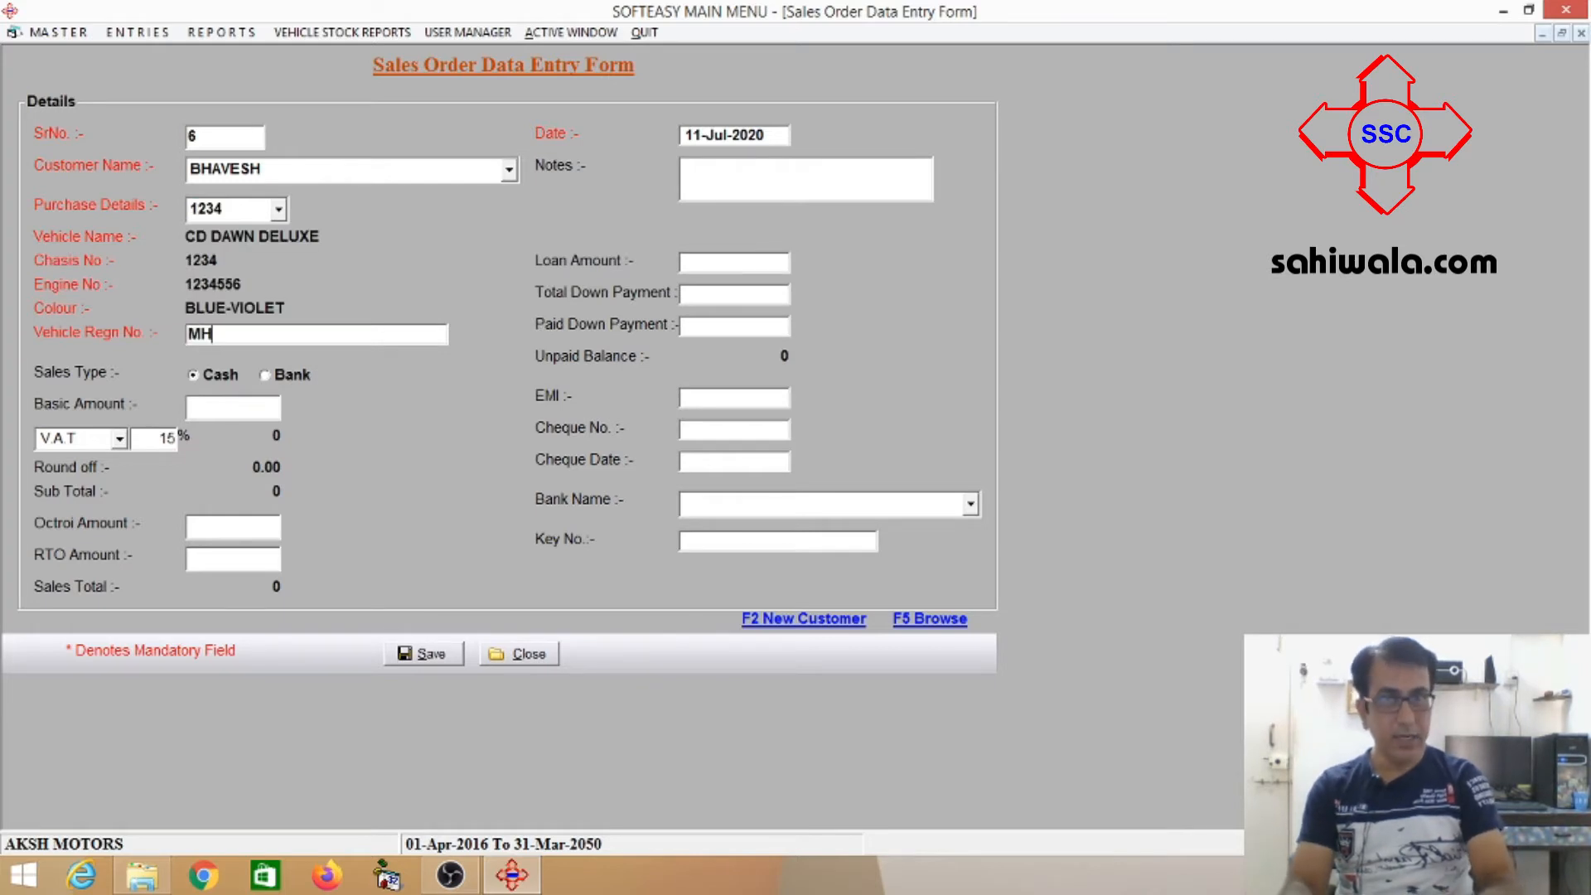
pyautogui.write('010S0S0S')
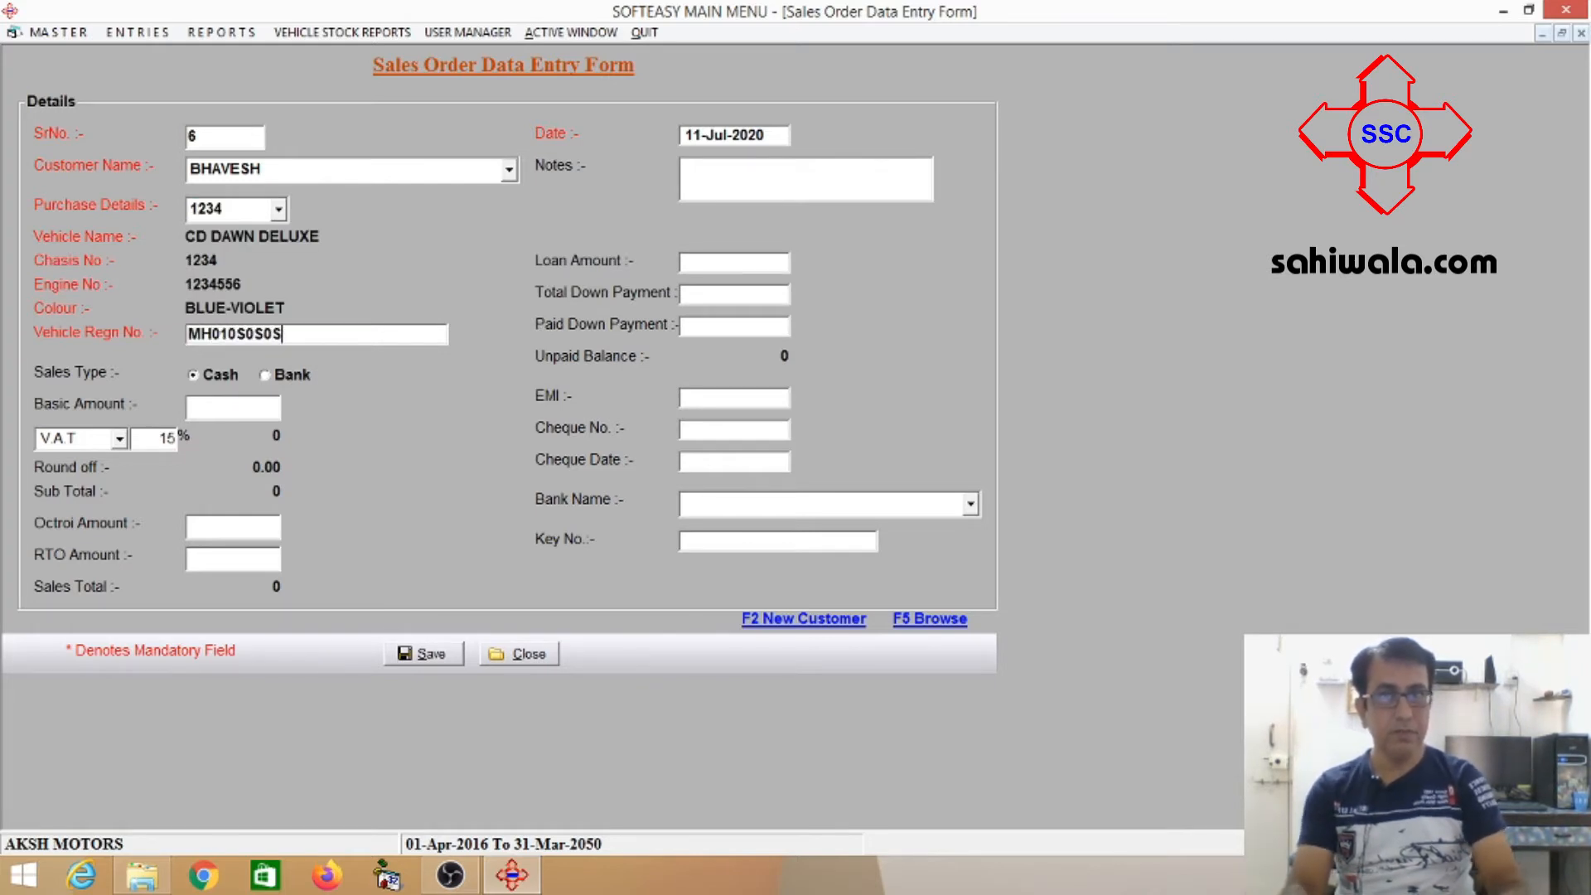
# Set the sales type to Bank and enter a basic amount of 2555
pyautogui.press('Tab')
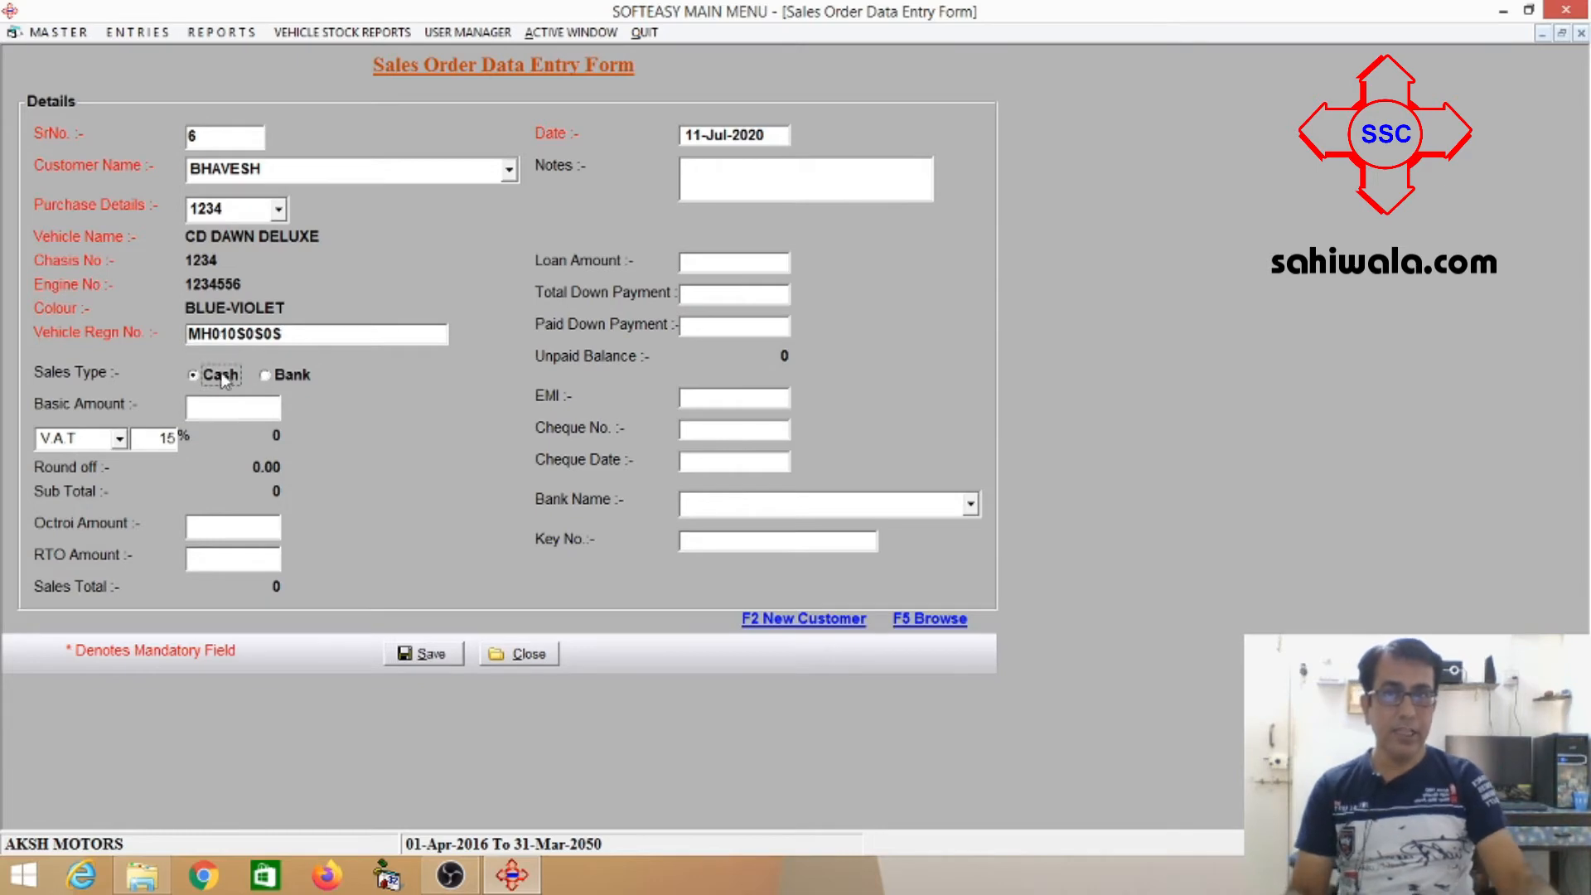
pyautogui.click(240, 412)
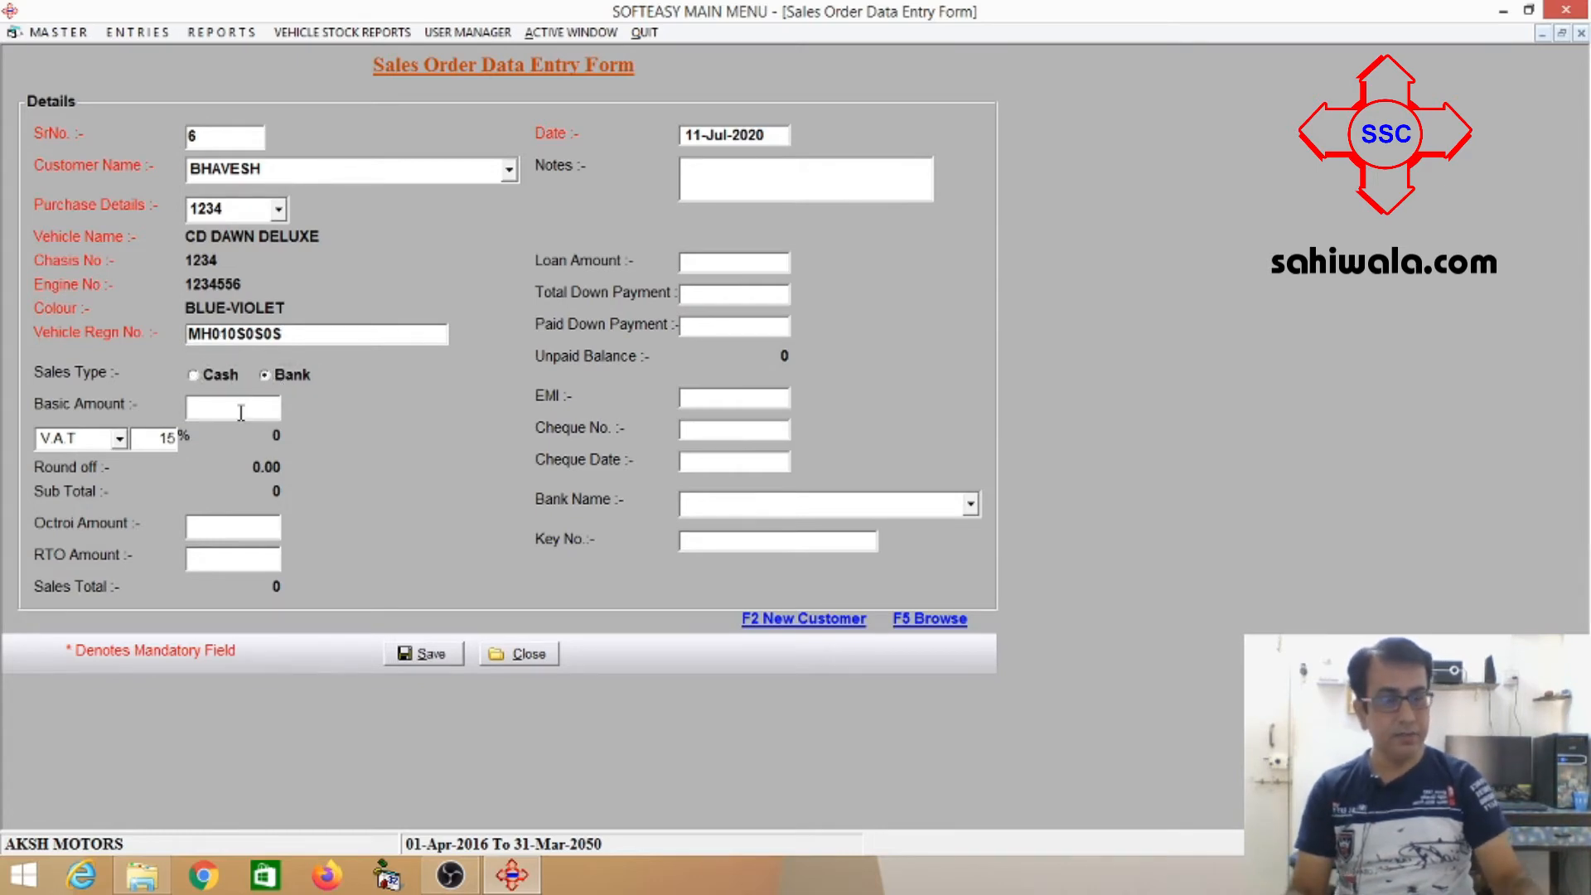
pyautogui.write('2555')
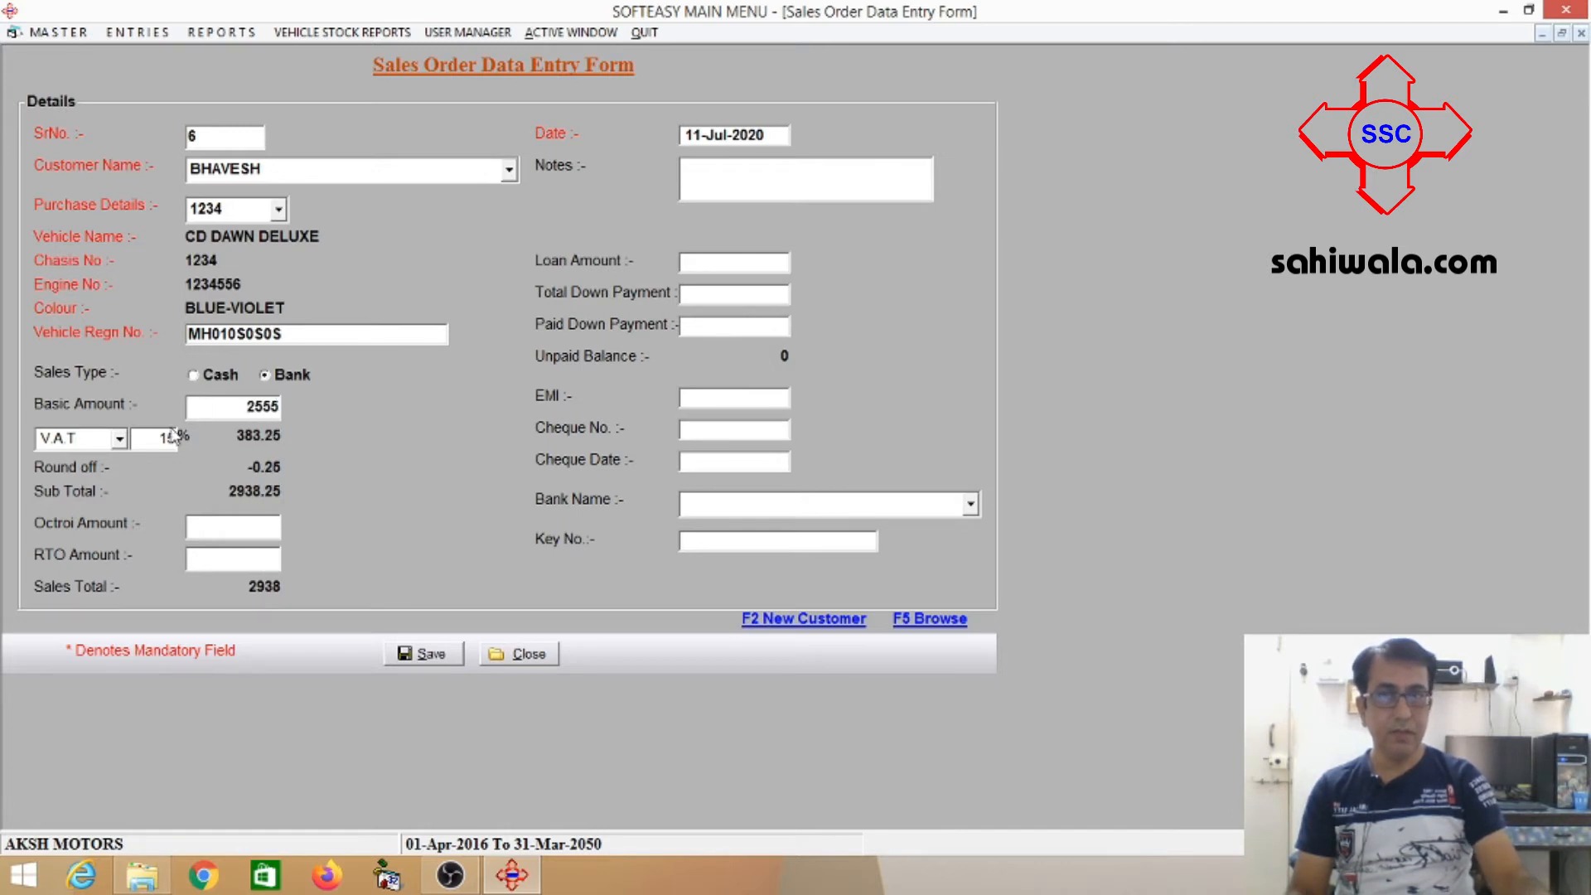
# Replace the tax type with GST and set its rate to 85%
pyautogui.click(80, 436)
pyautogui.click(119, 438)
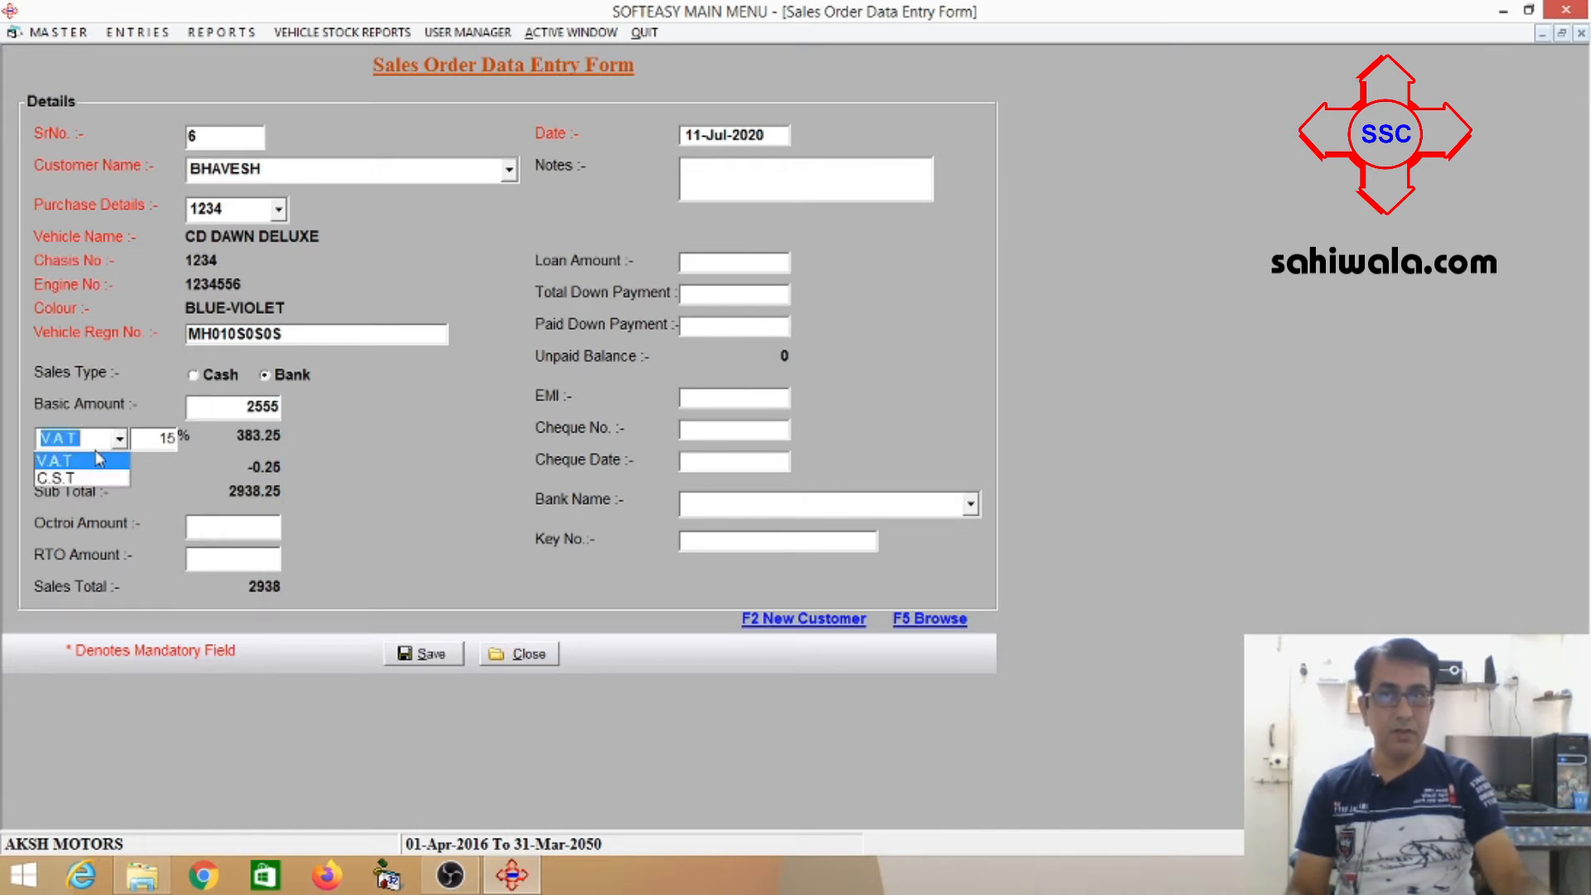
pyautogui.click(98, 458)
pyautogui.write('GST')
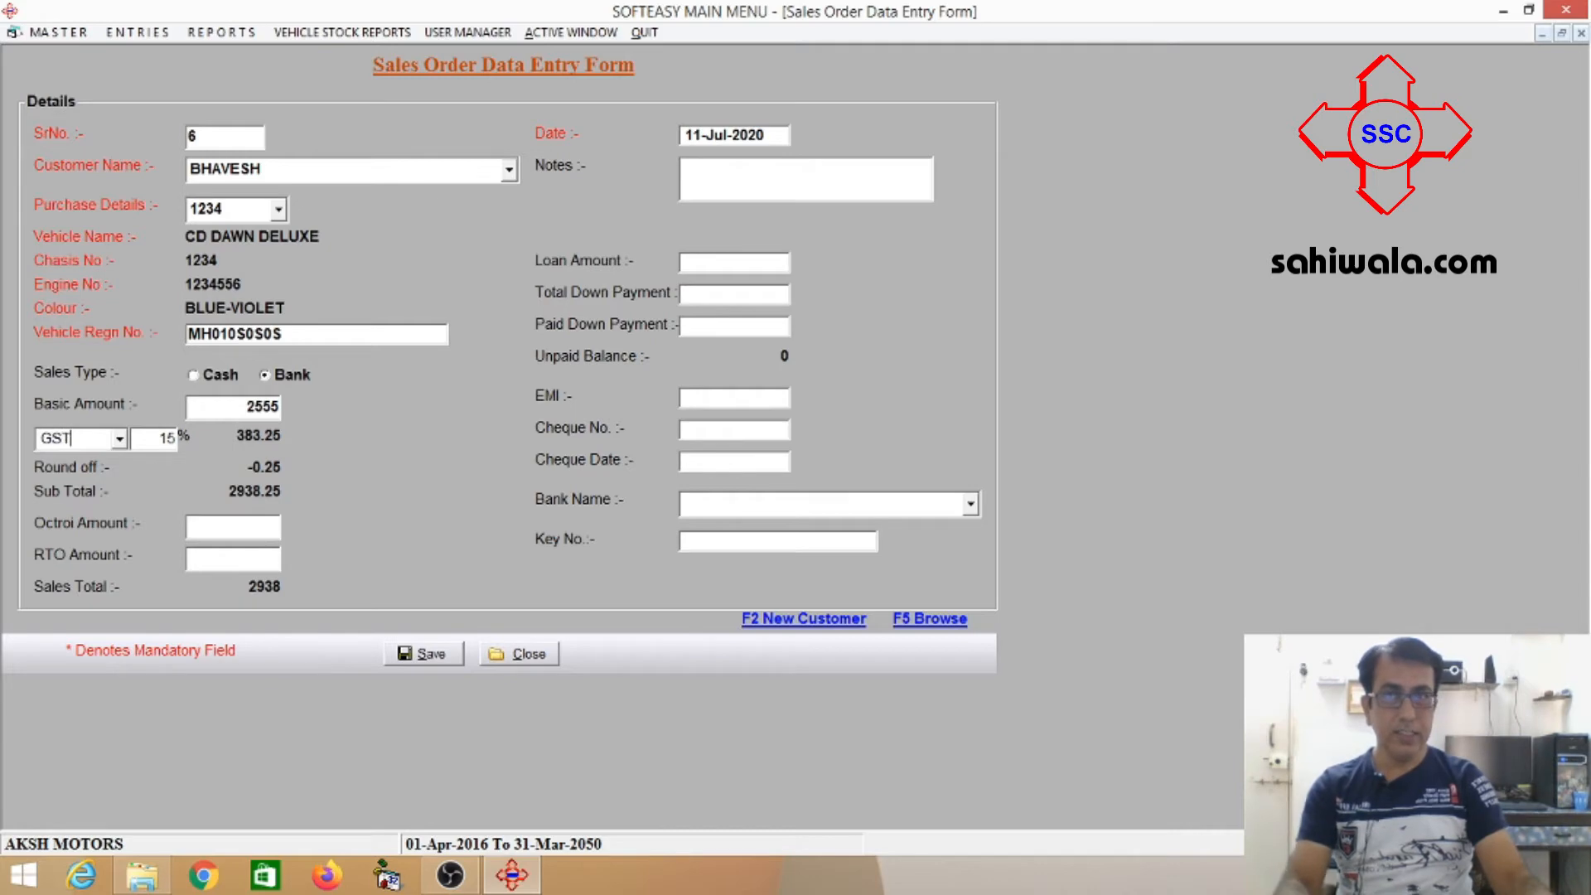
pyautogui.press('Delete')
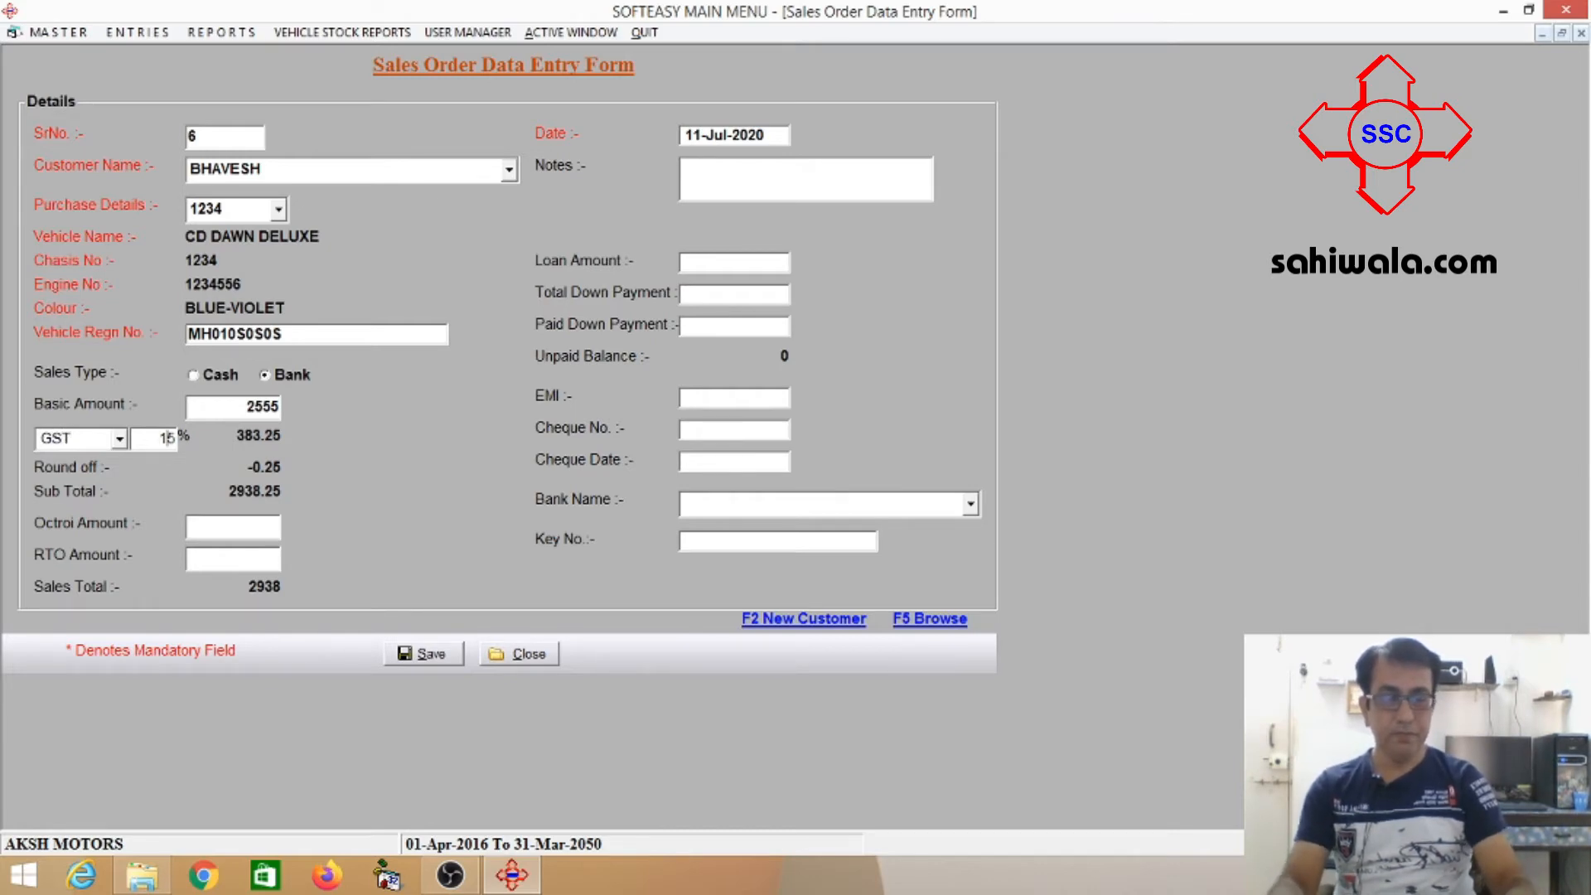
pyautogui.write('8')
pyautogui.press('Tab')
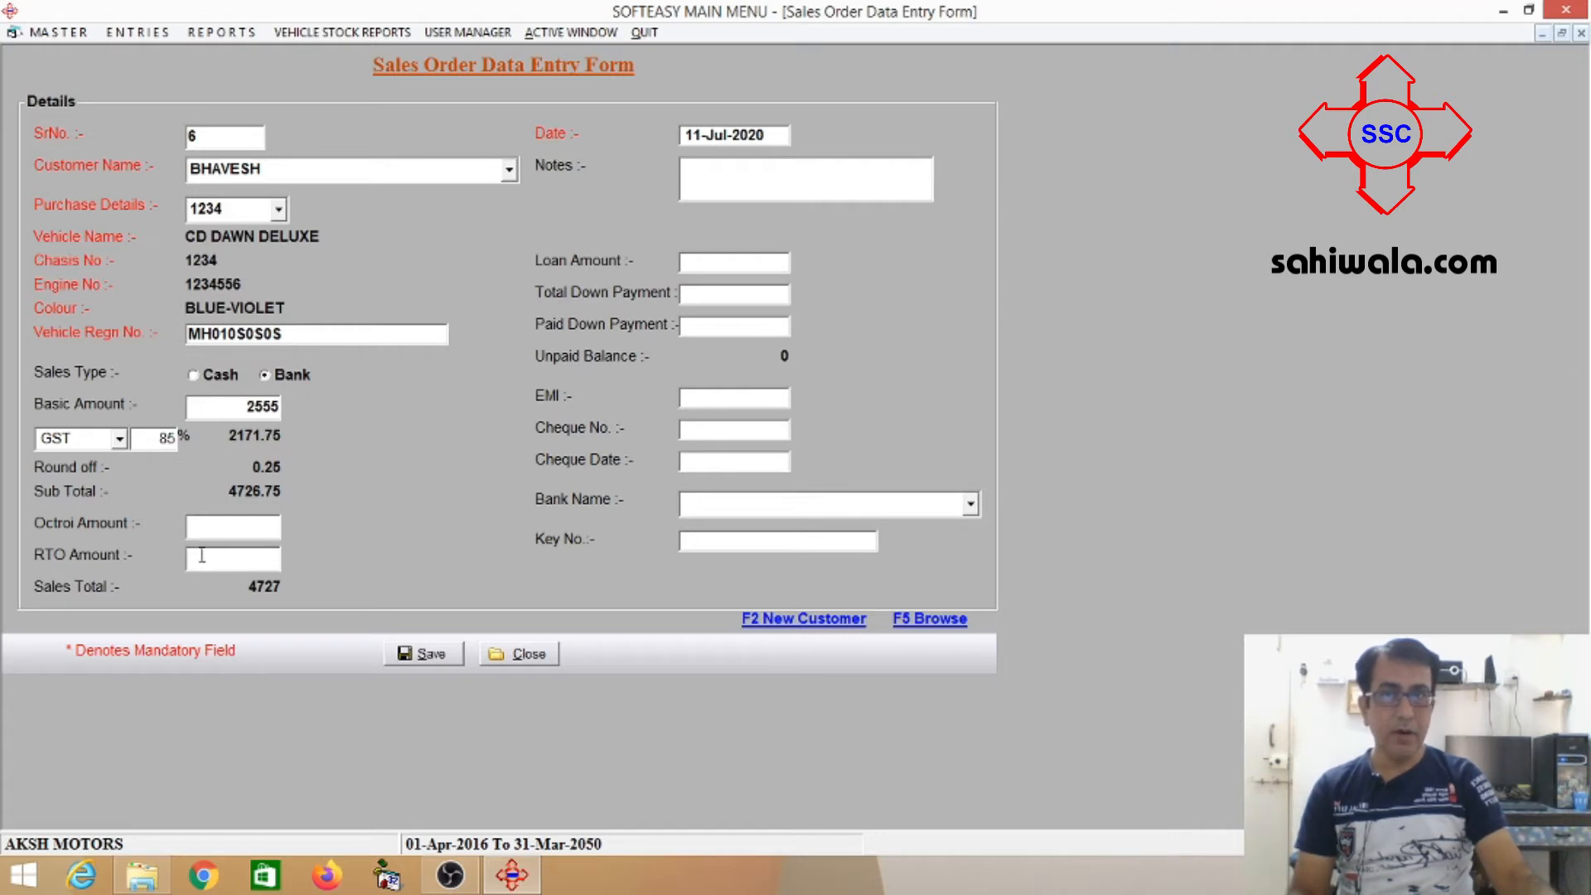
# Enter an RTO amount of 56660 and change the basic amount to 45000
pyautogui.write('56660')
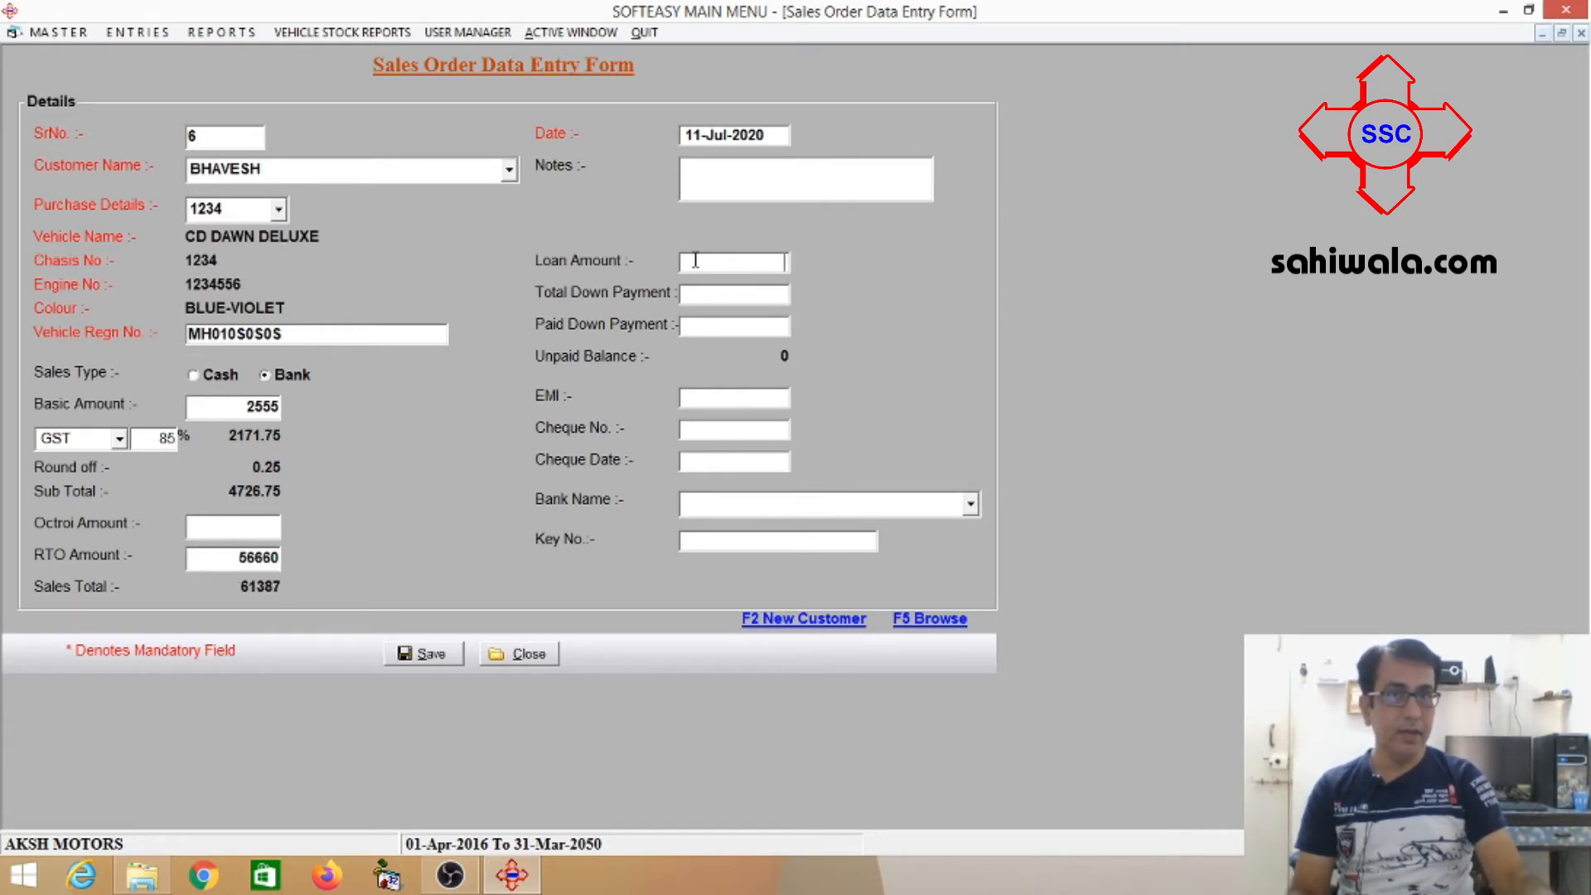
pyautogui.doubleClick(247, 408)
pyautogui.write('45000')
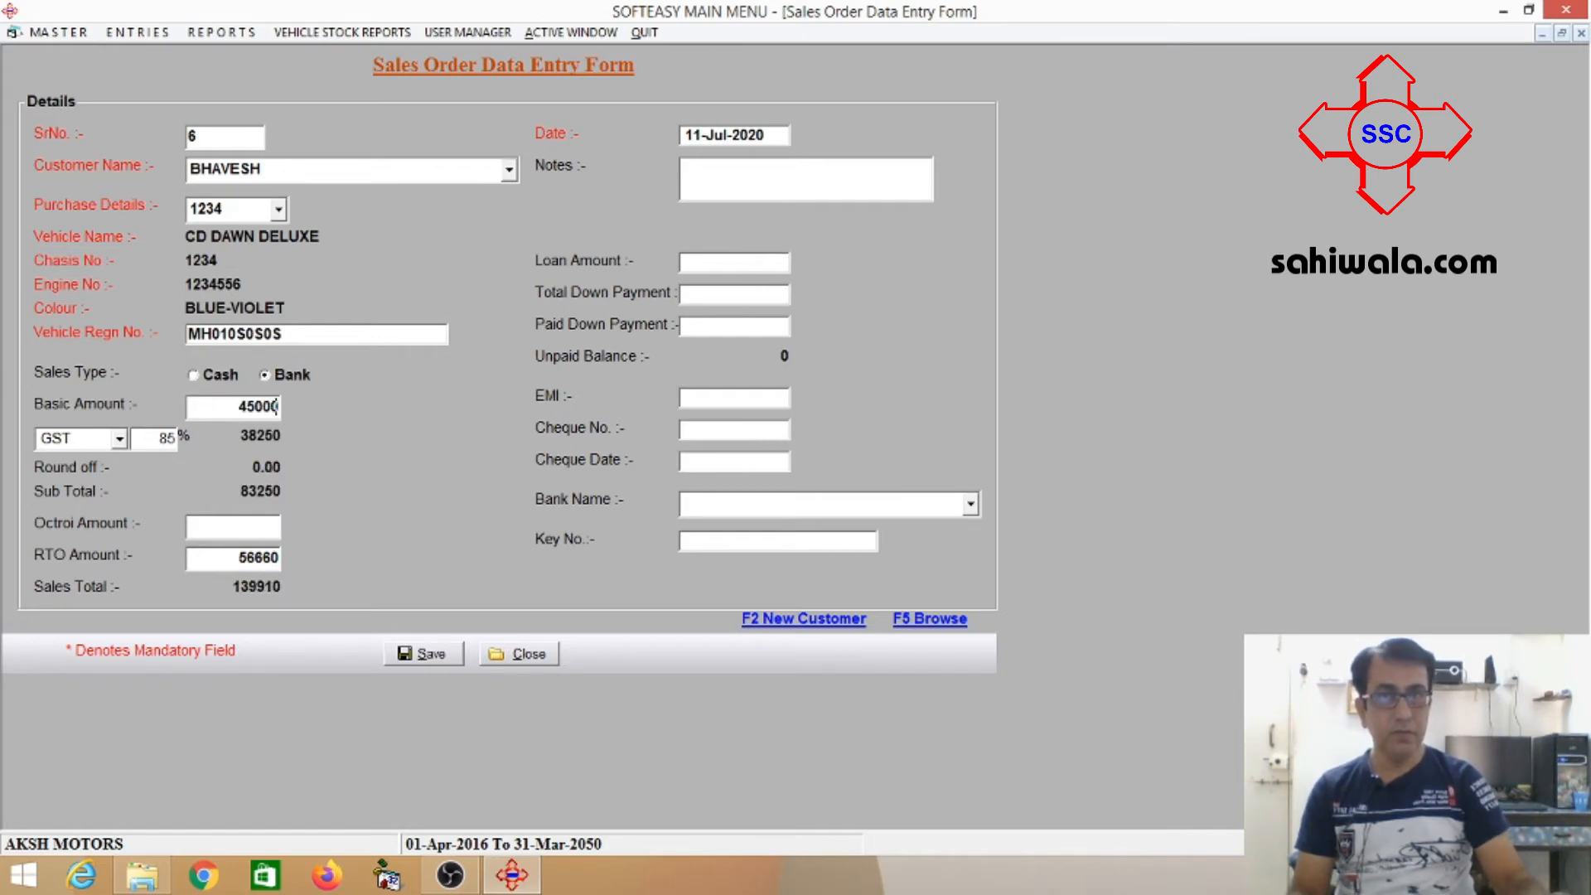
pyautogui.write('15000')
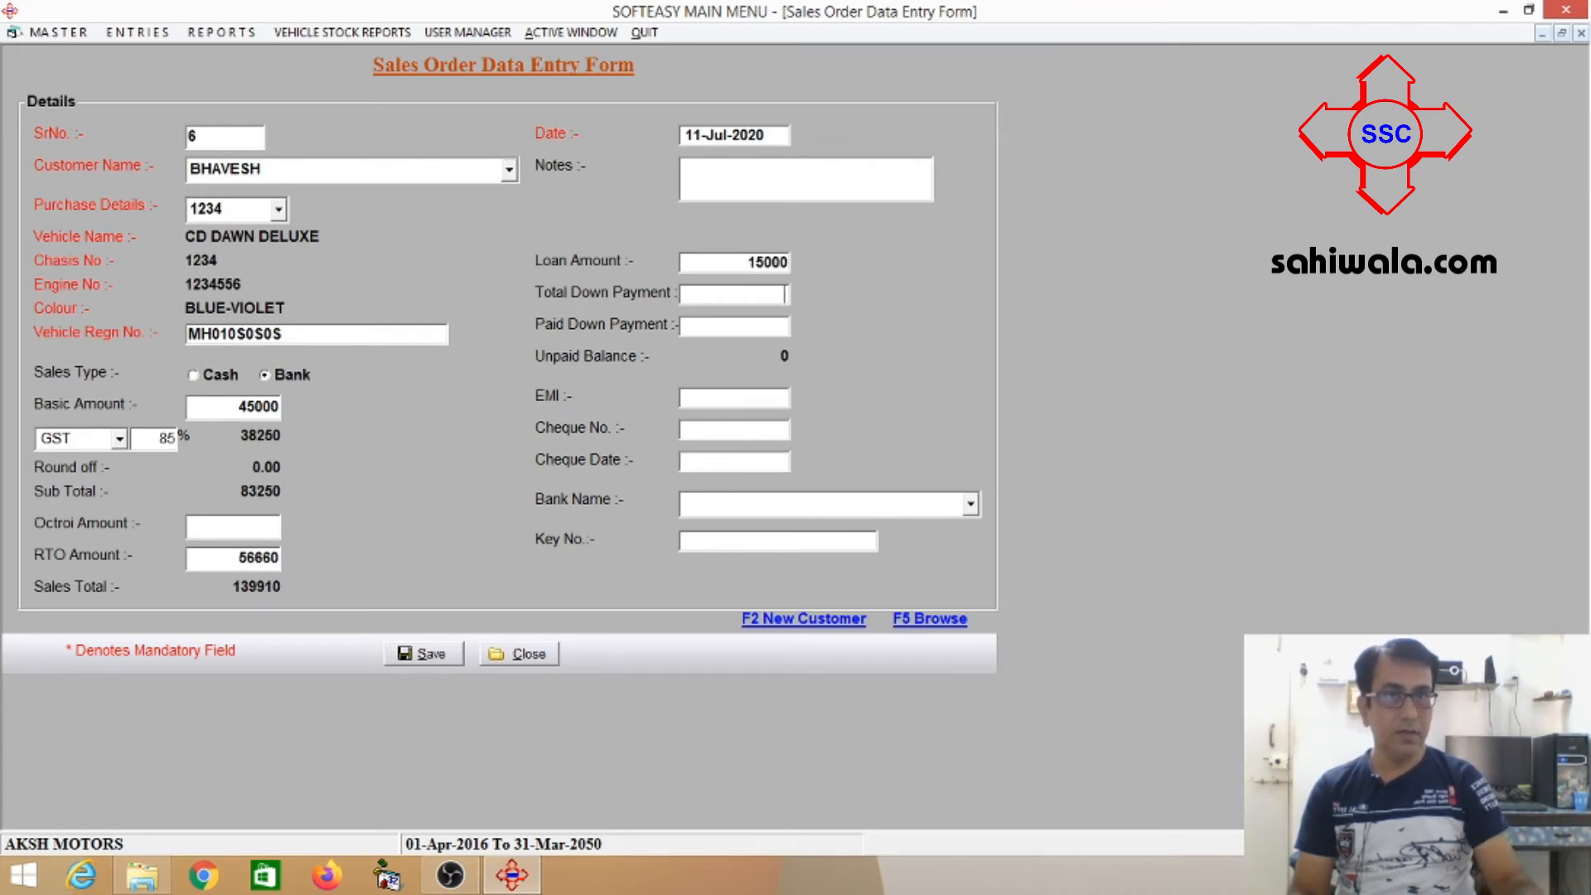
pyautogui.press('Tab')
pyautogui.press('BackSpace')
pyautogui.press('BackSpace')
pyautogui.press('BackSpace')
pyautogui.press('BackSpace')
pyautogui.press('BackSpace')
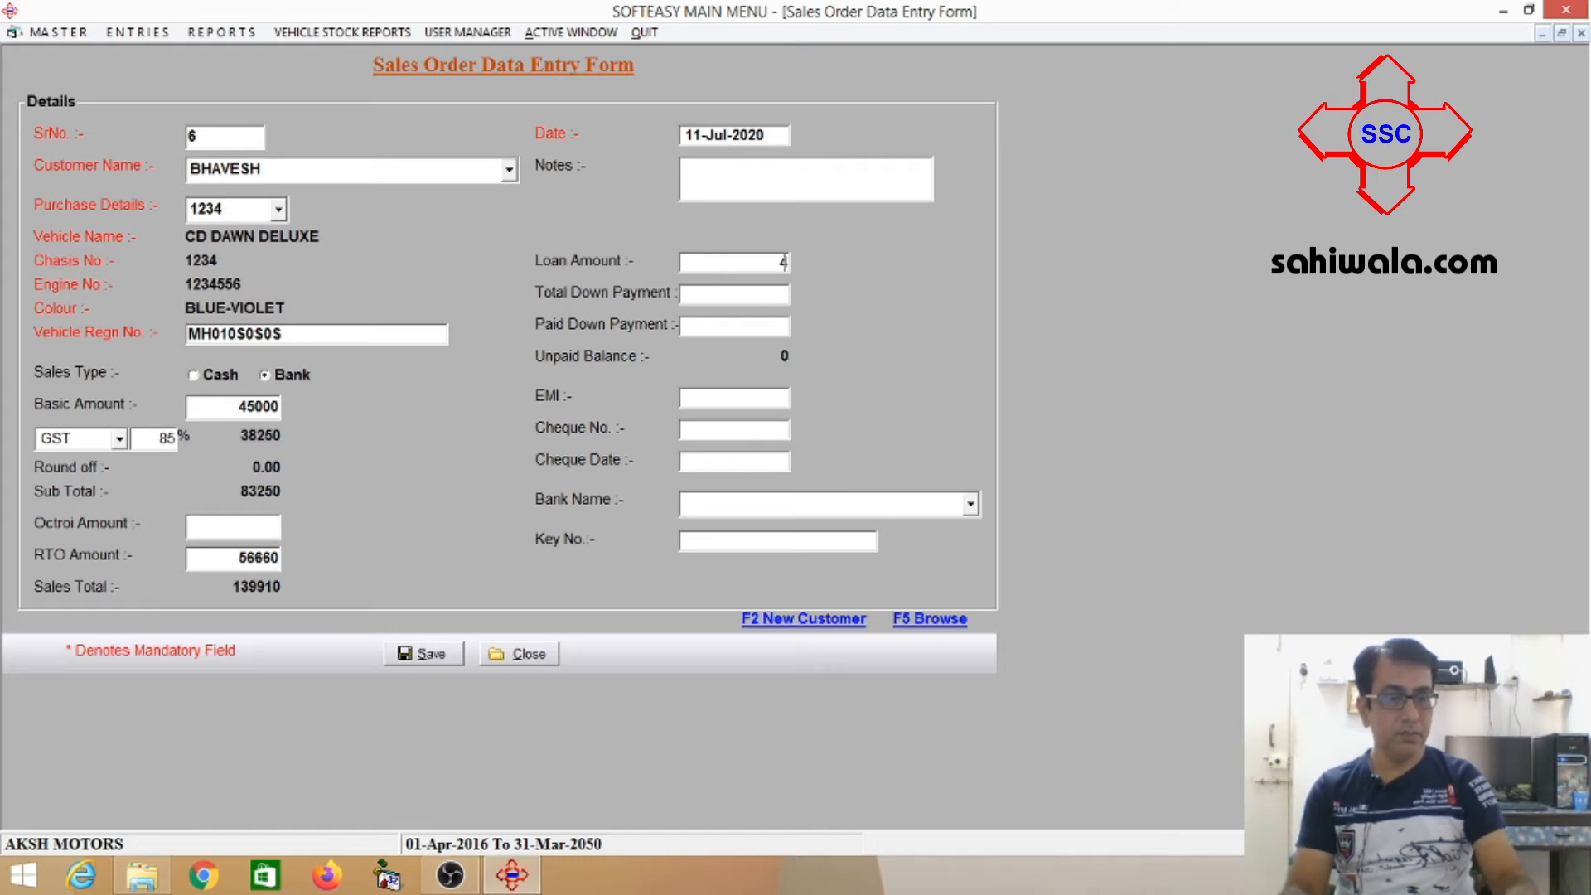
# Set the loan amount to 30000 and both the total and paid down payments to 15000
pyautogui.write('30000')
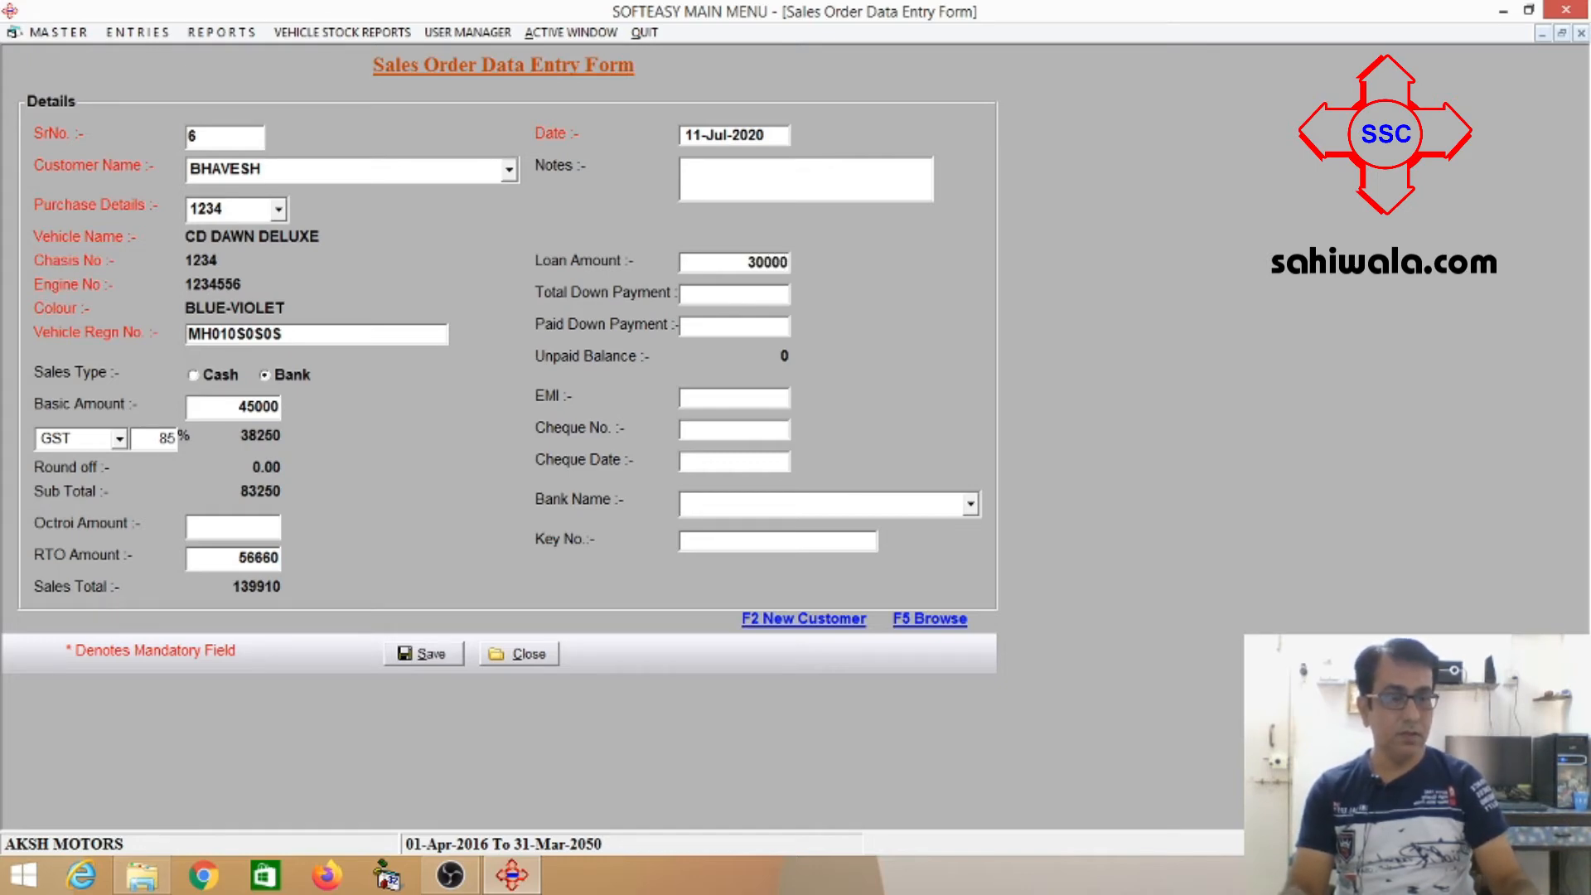
pyautogui.write('15000')
pyautogui.press('Tab')
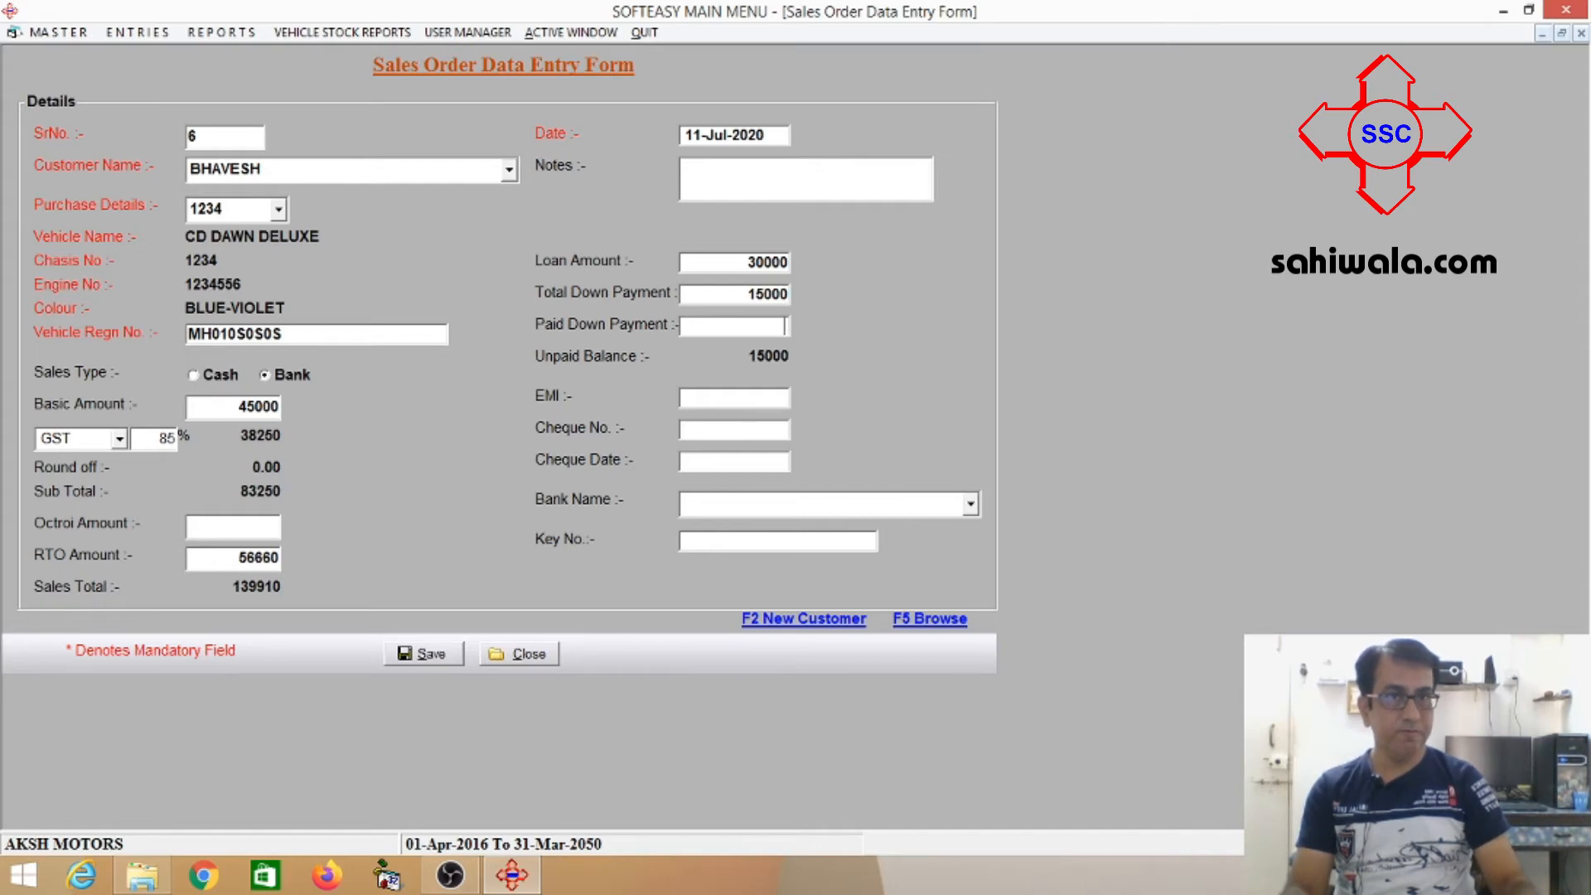
pyautogui.write('15000')
pyautogui.press('Tab')
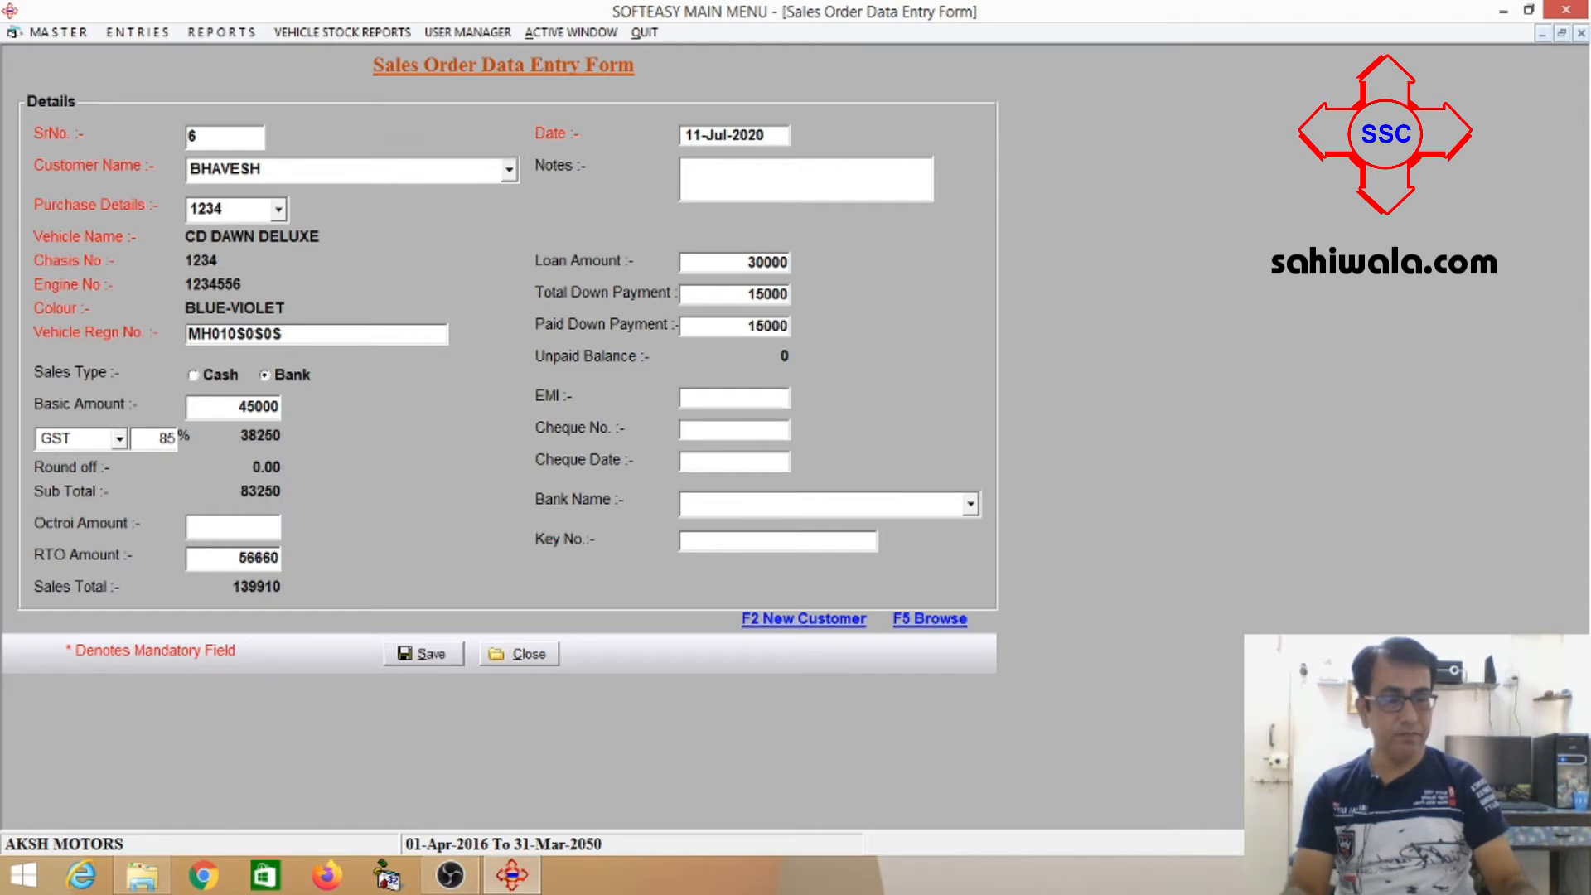
# Enter an EMI of 1500 and cheque number 12344 in the sales order
pyautogui.write('1500')
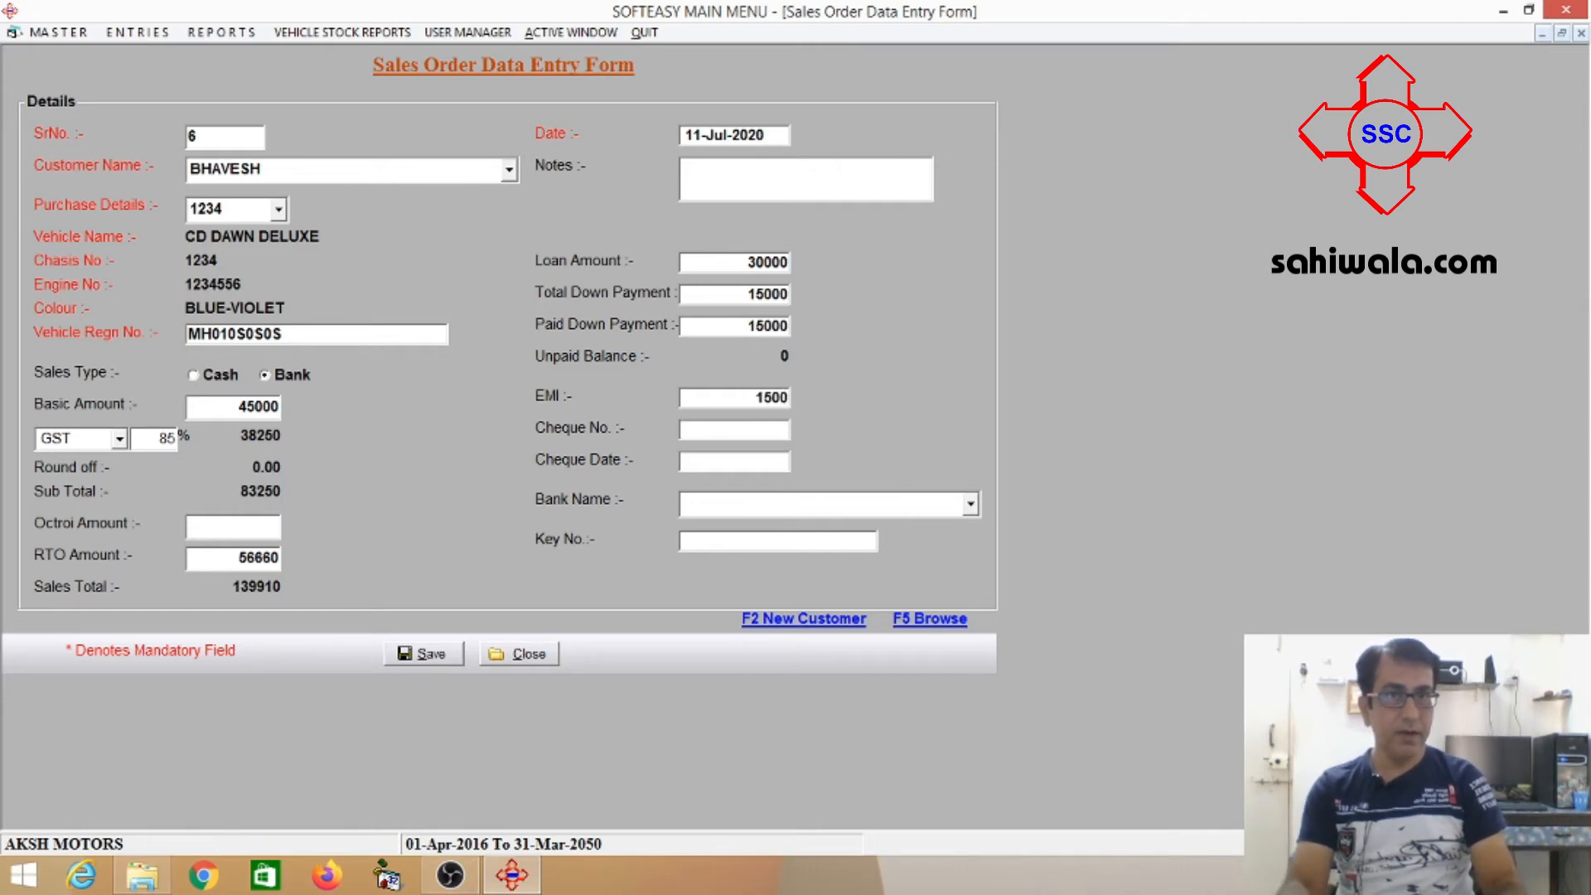
pyautogui.write('12344')
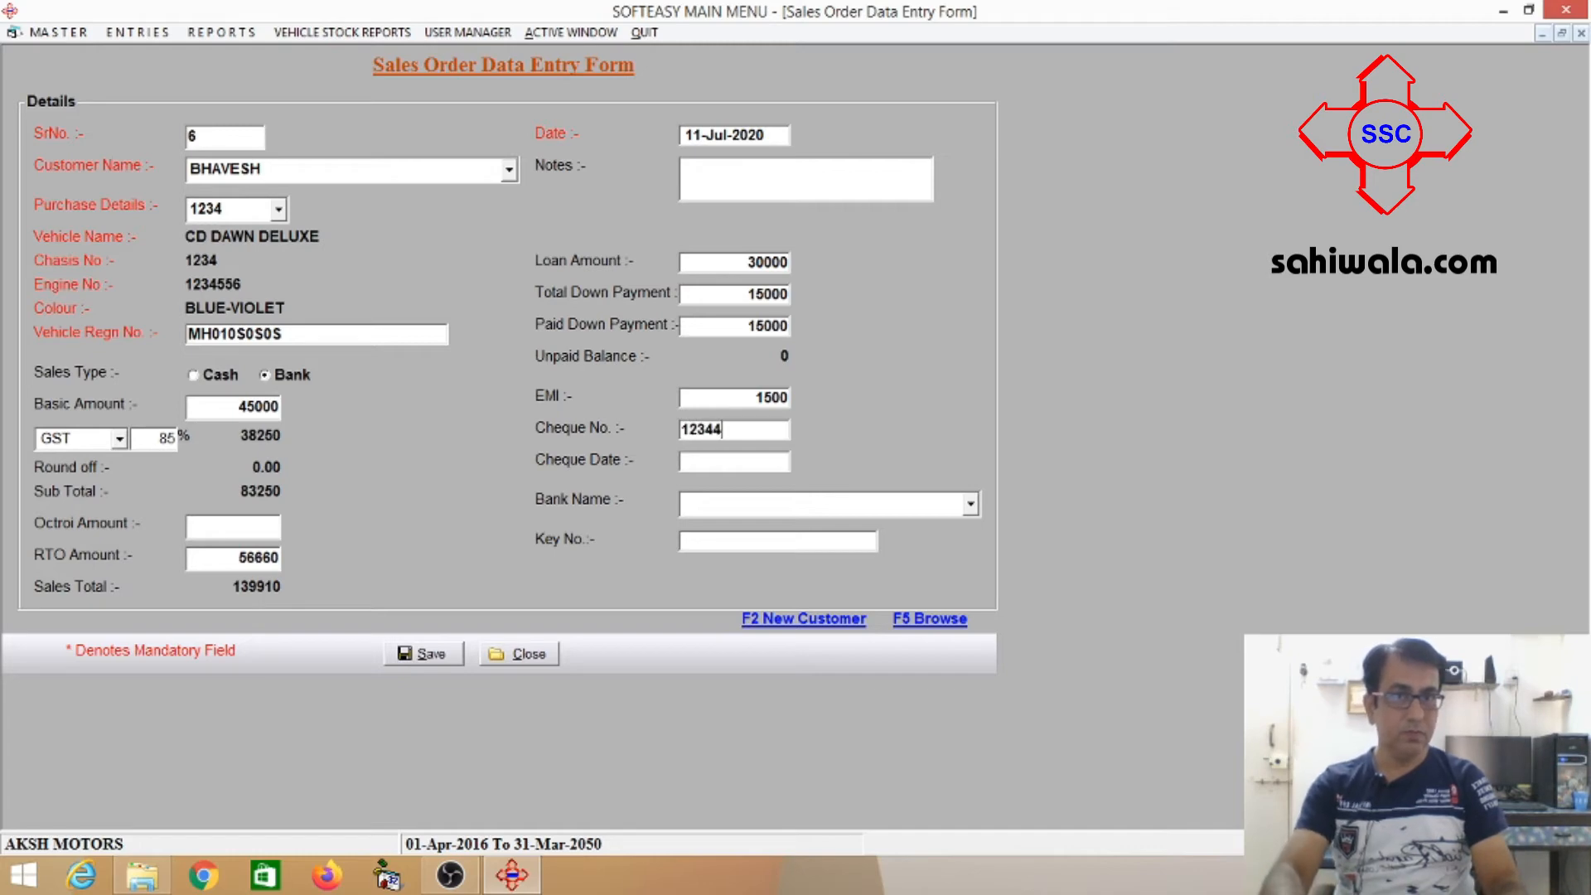
pyautogui.press('Tab')
# Set the sales order's cheque date to 12-Sep-2020
pyautogui.write('12/')
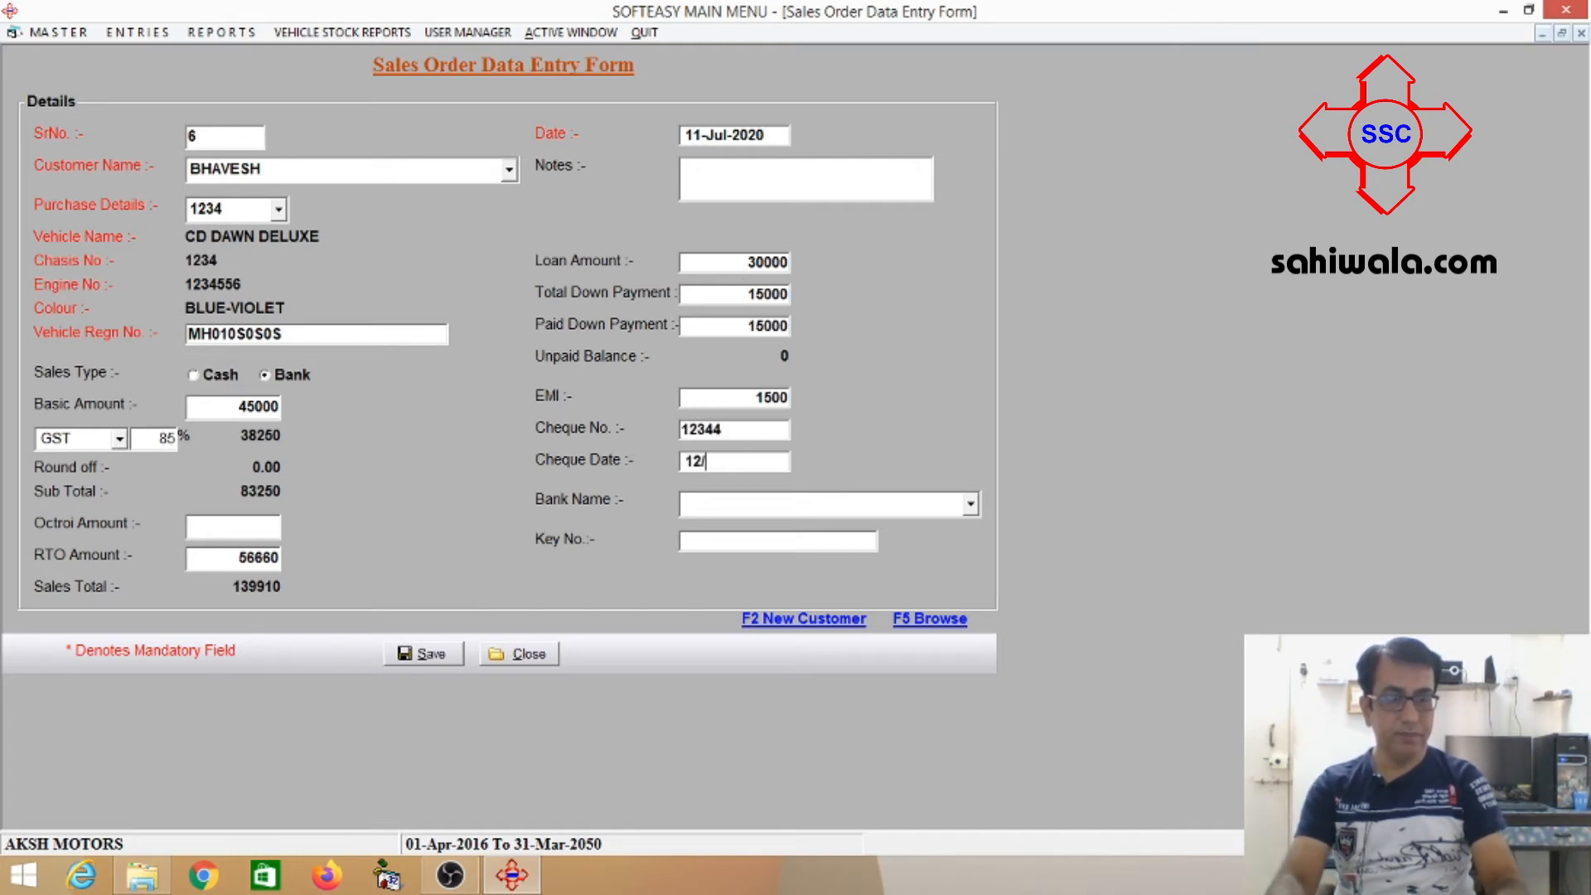
pyautogui.write('9/20020')
pyautogui.press('BackSpace')
pyautogui.press('BackSpace')
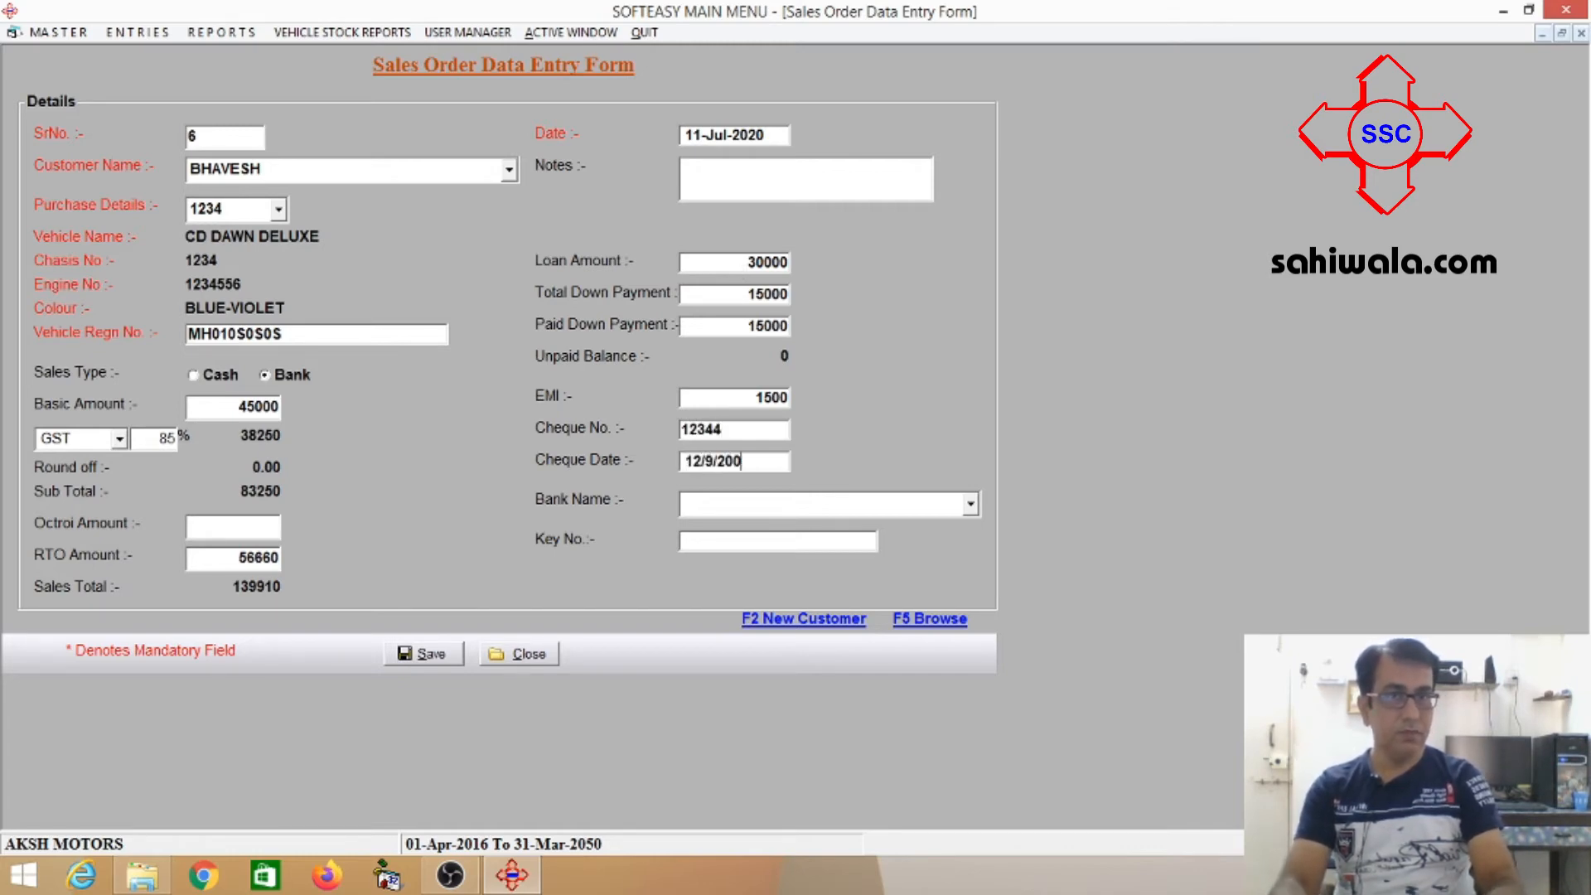
pyautogui.press('BackSpace')
pyautogui.write('20')
pyautogui.press('Tab')
# Choose SYNDICATE BANK as the bank name and enter key number 1902
pyautogui.write('S')
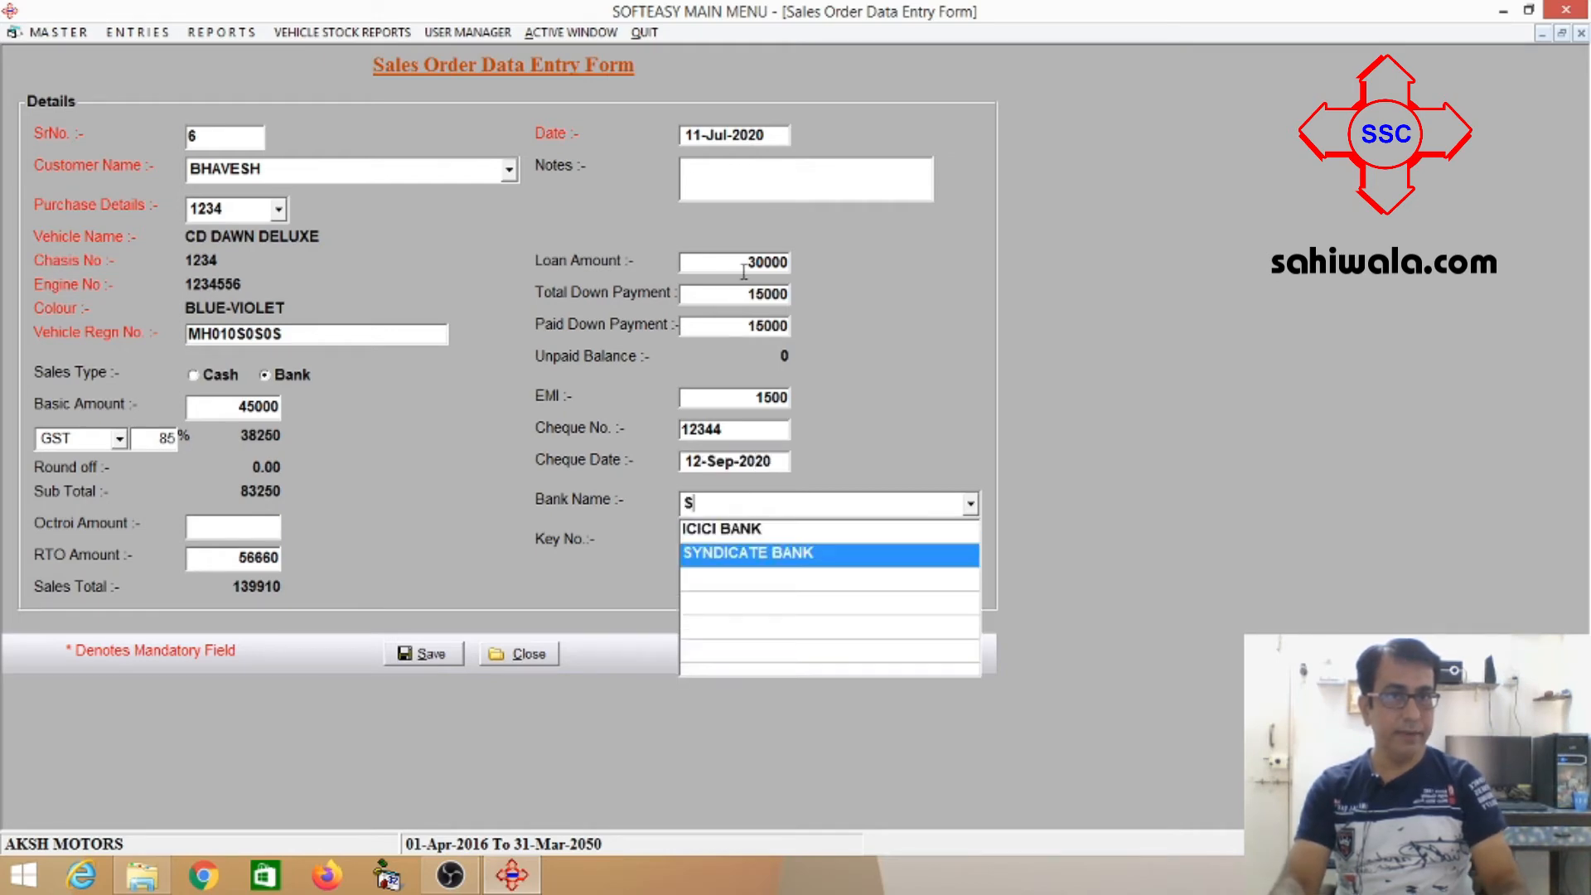
pyautogui.press('Return')
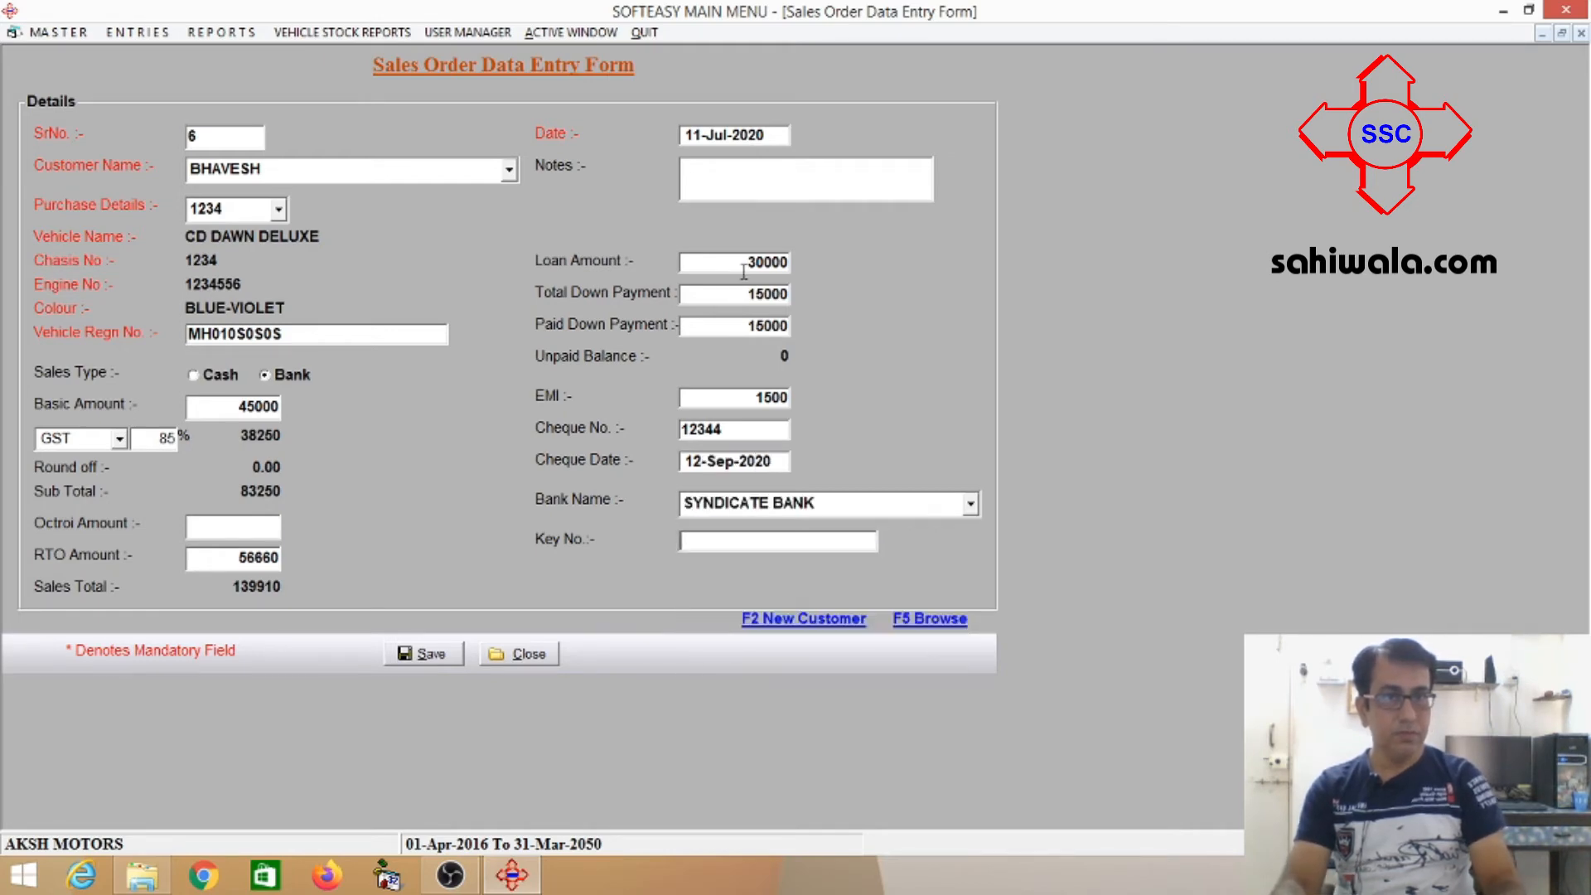
pyautogui.write('1902')
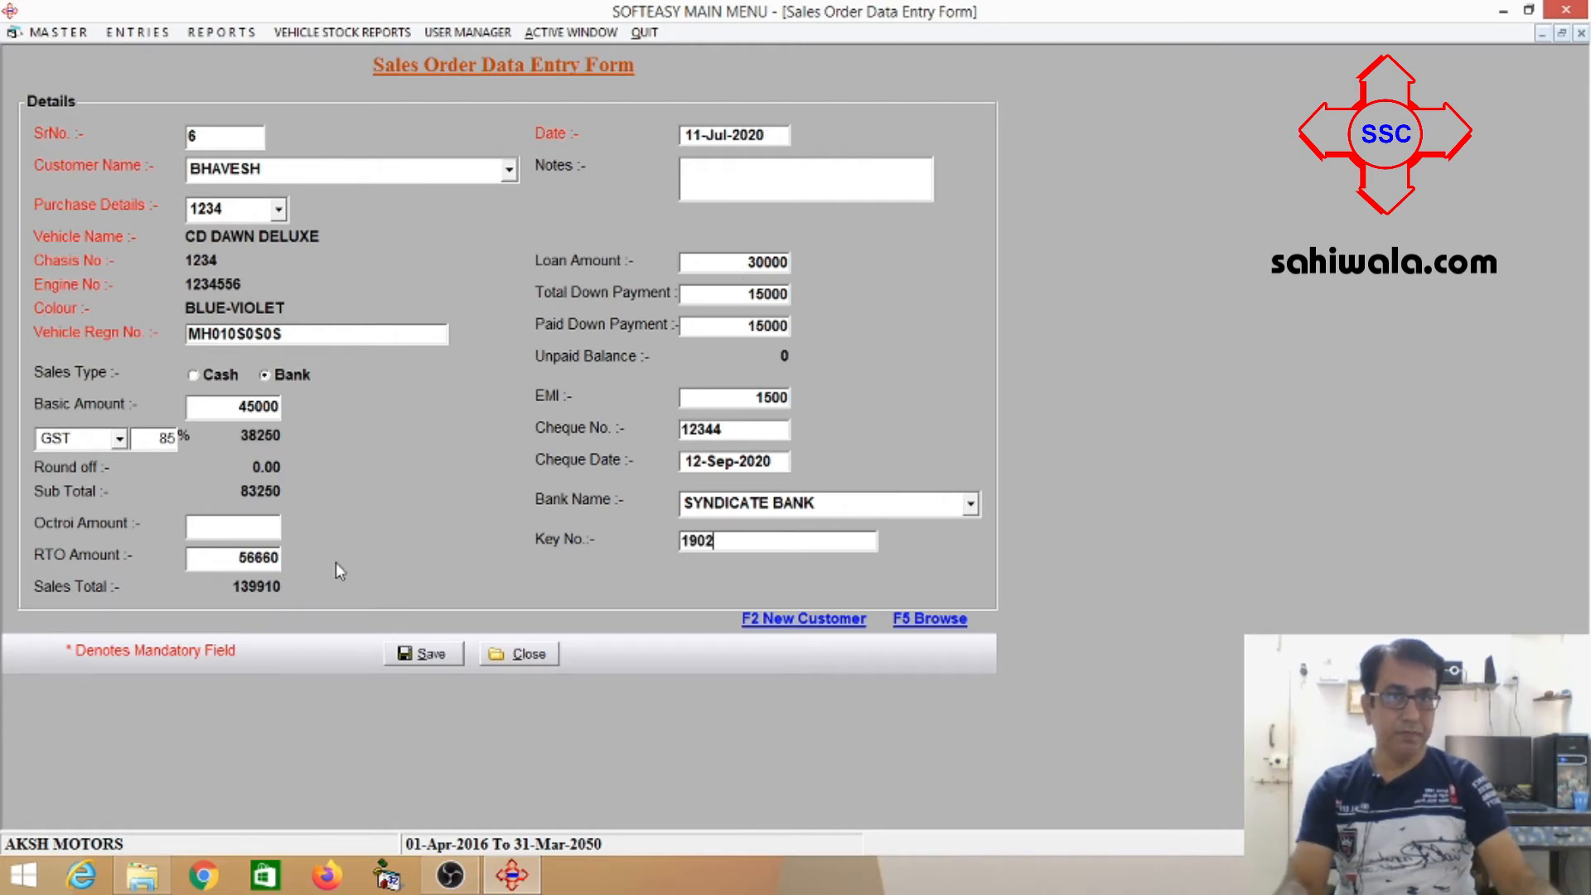
# Save the sales order and open the print preview of its VAT invoice
pyautogui.click(410, 653)
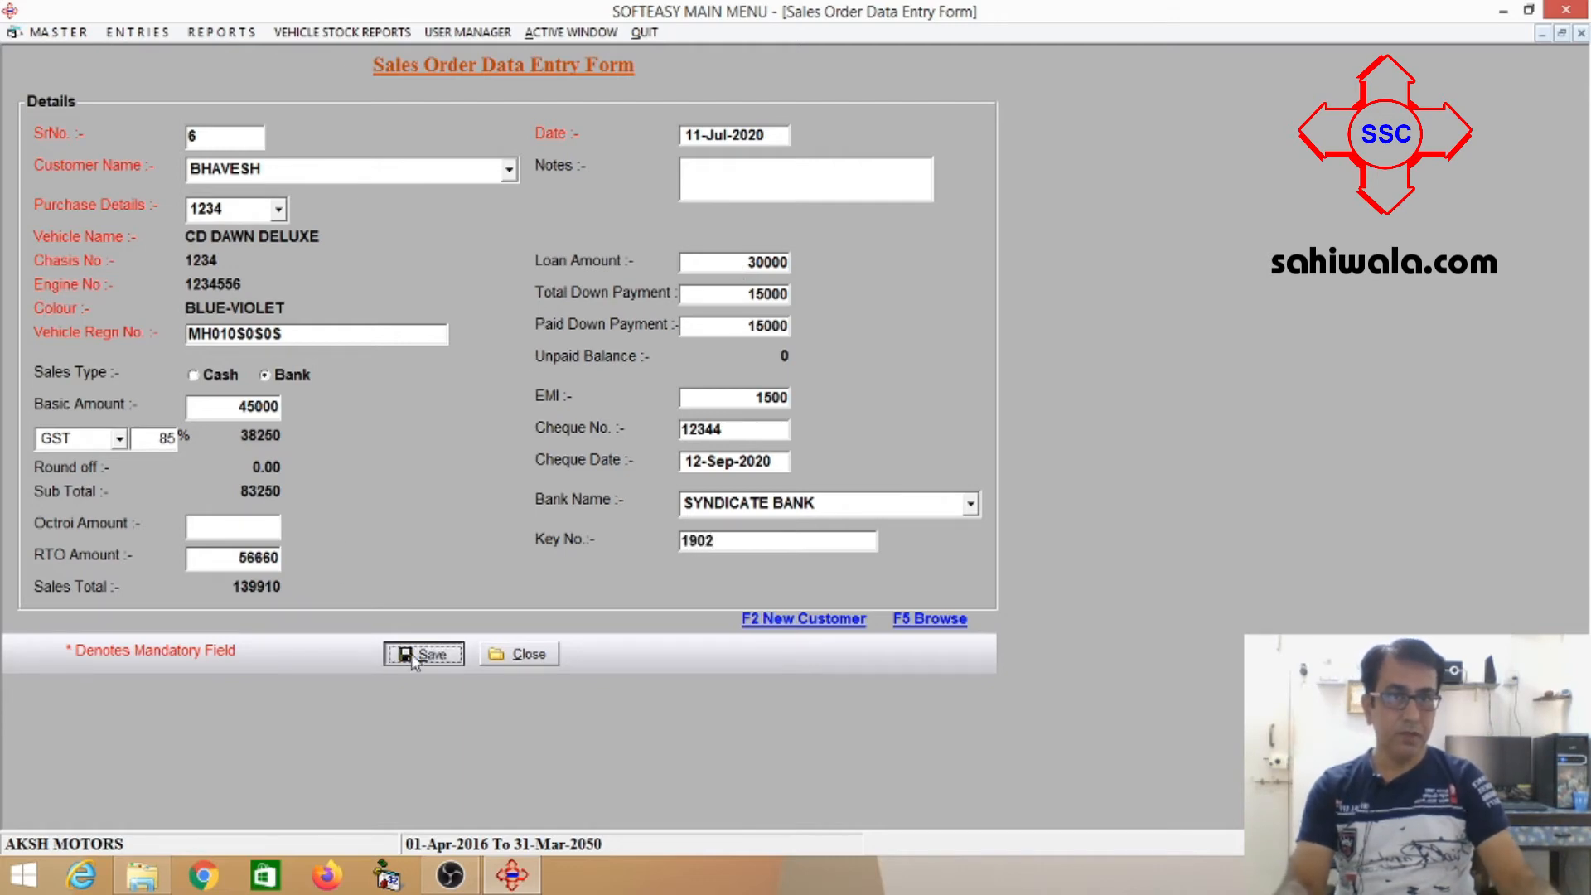
pyautogui.press('Return')
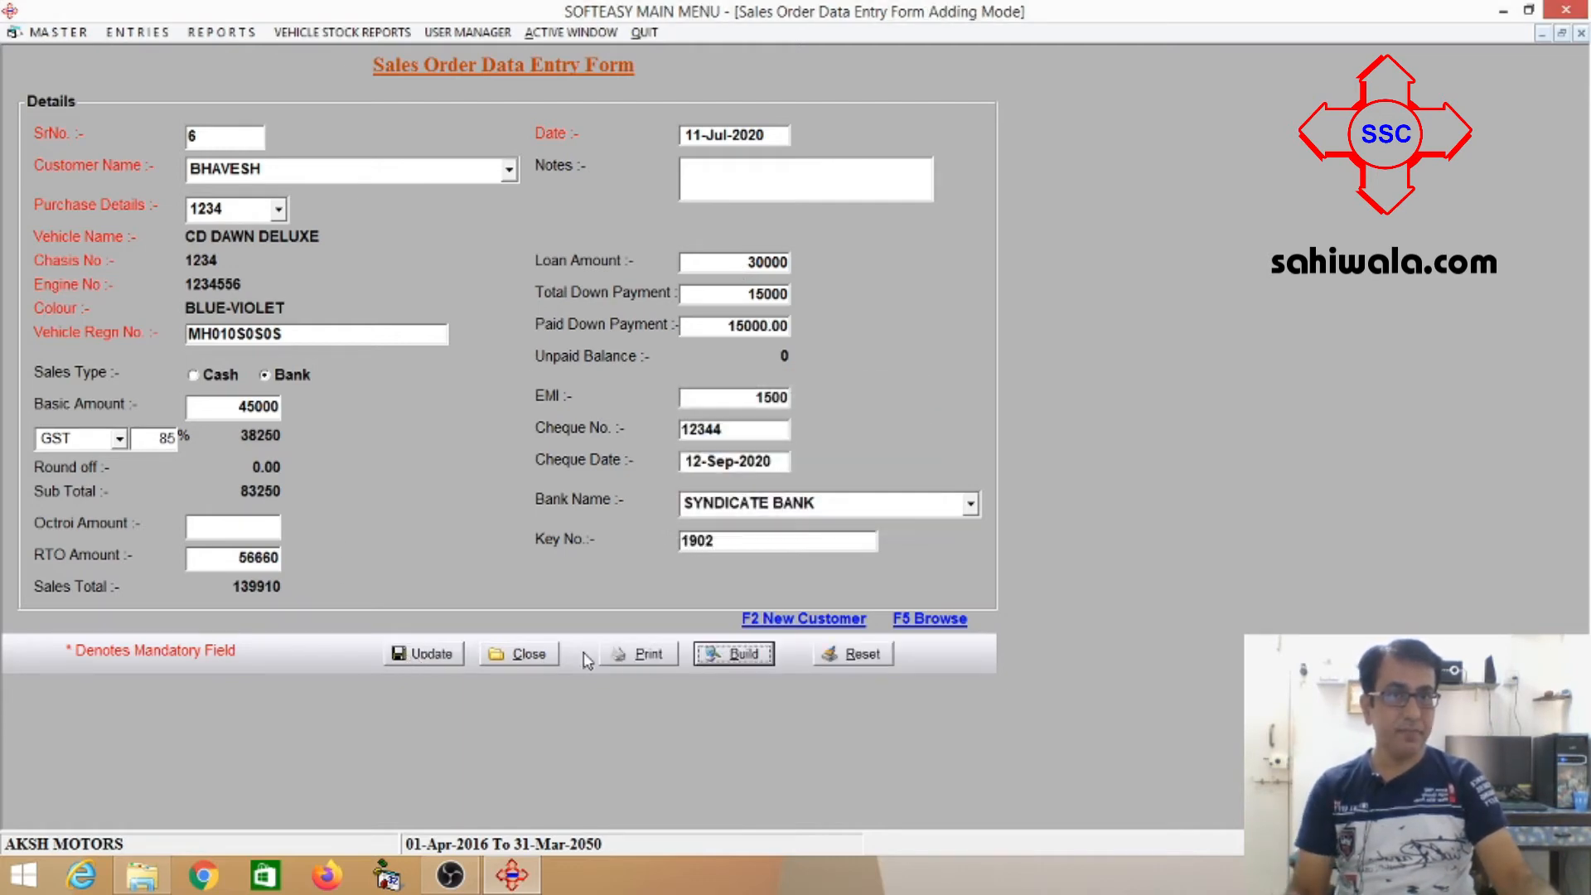
pyautogui.click(623, 655)
pyautogui.click(717, 507)
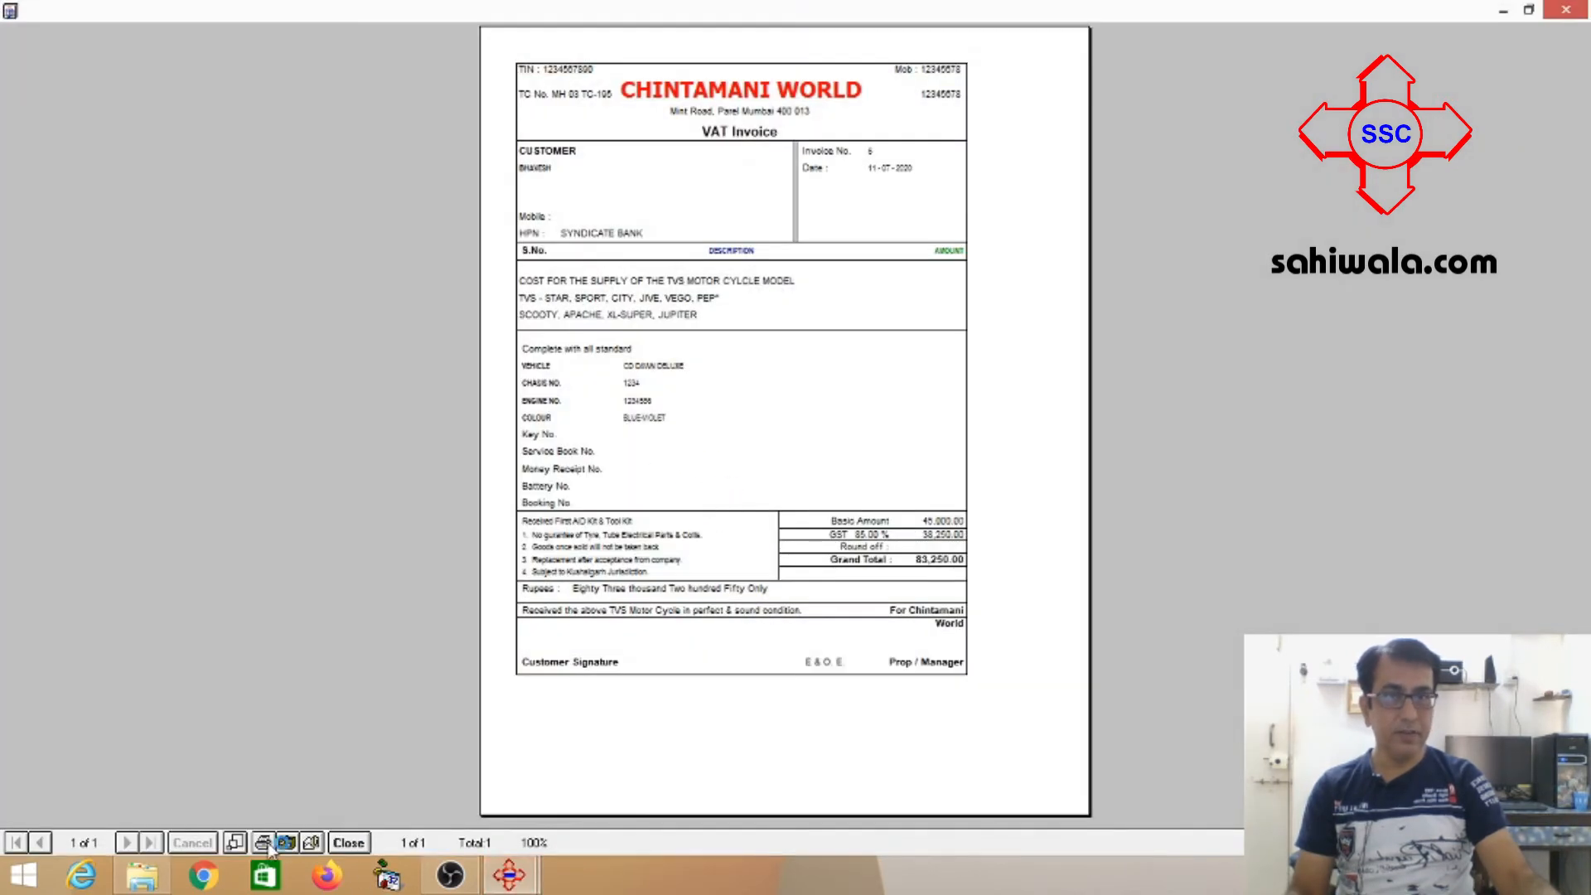
# Enlarge the invoice preview and examine its customer, vehicle and amount details down to the signature area
pyautogui.click(239, 841)
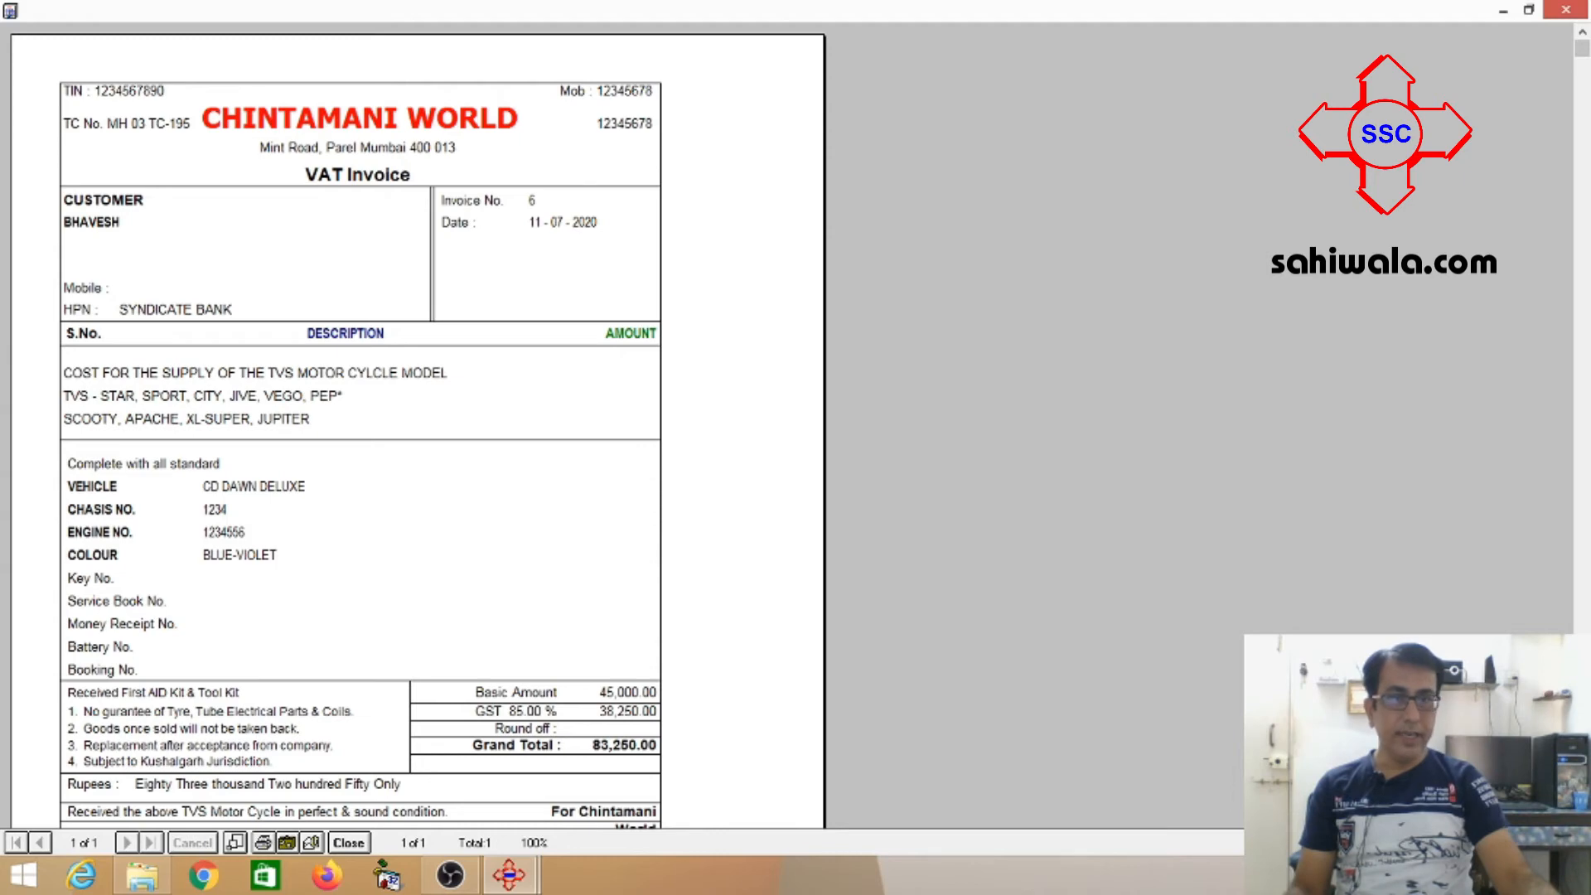
pyautogui.scroll(-3, 419, 431)
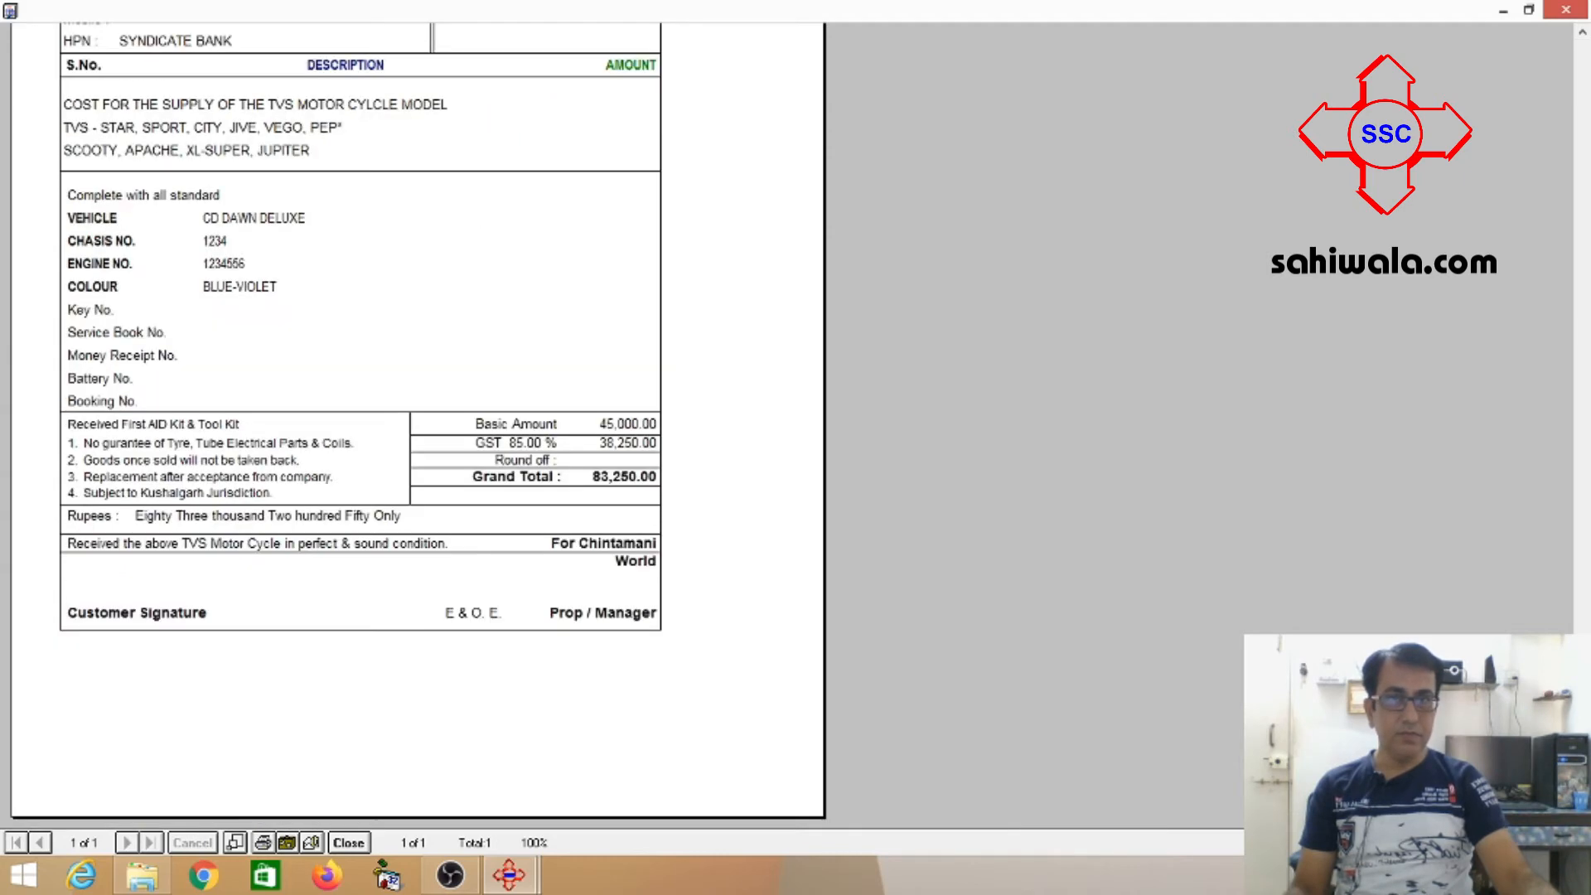
pyautogui.scroll(3, 418, 431)
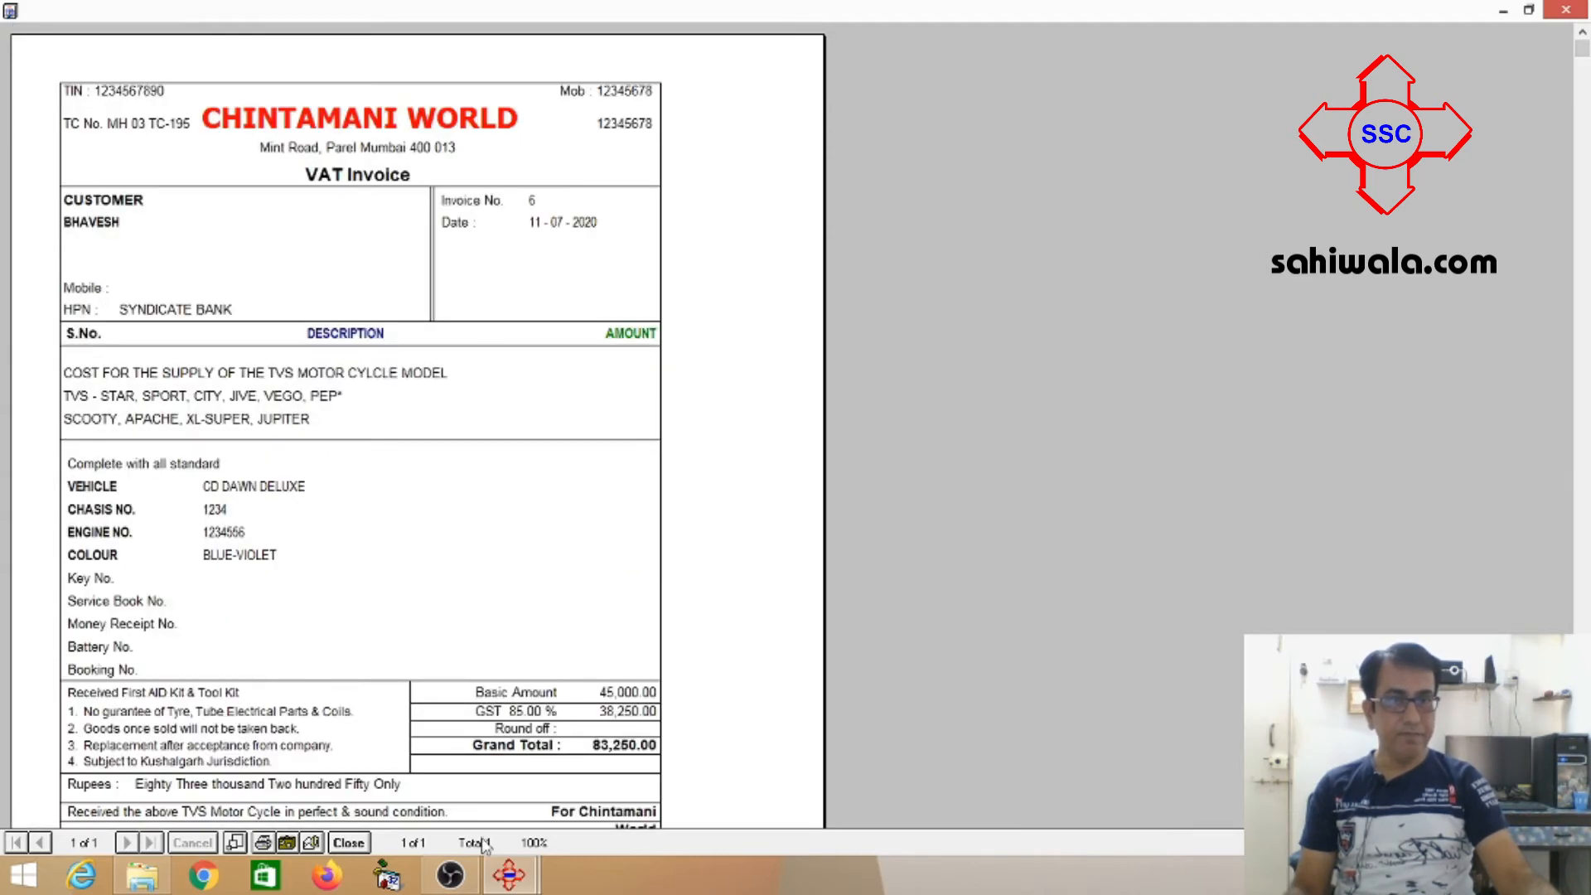
# Close the invoice preview, start a delivery note and select the customer and their 11-Jul-2020 sales order
pyautogui.click(355, 843)
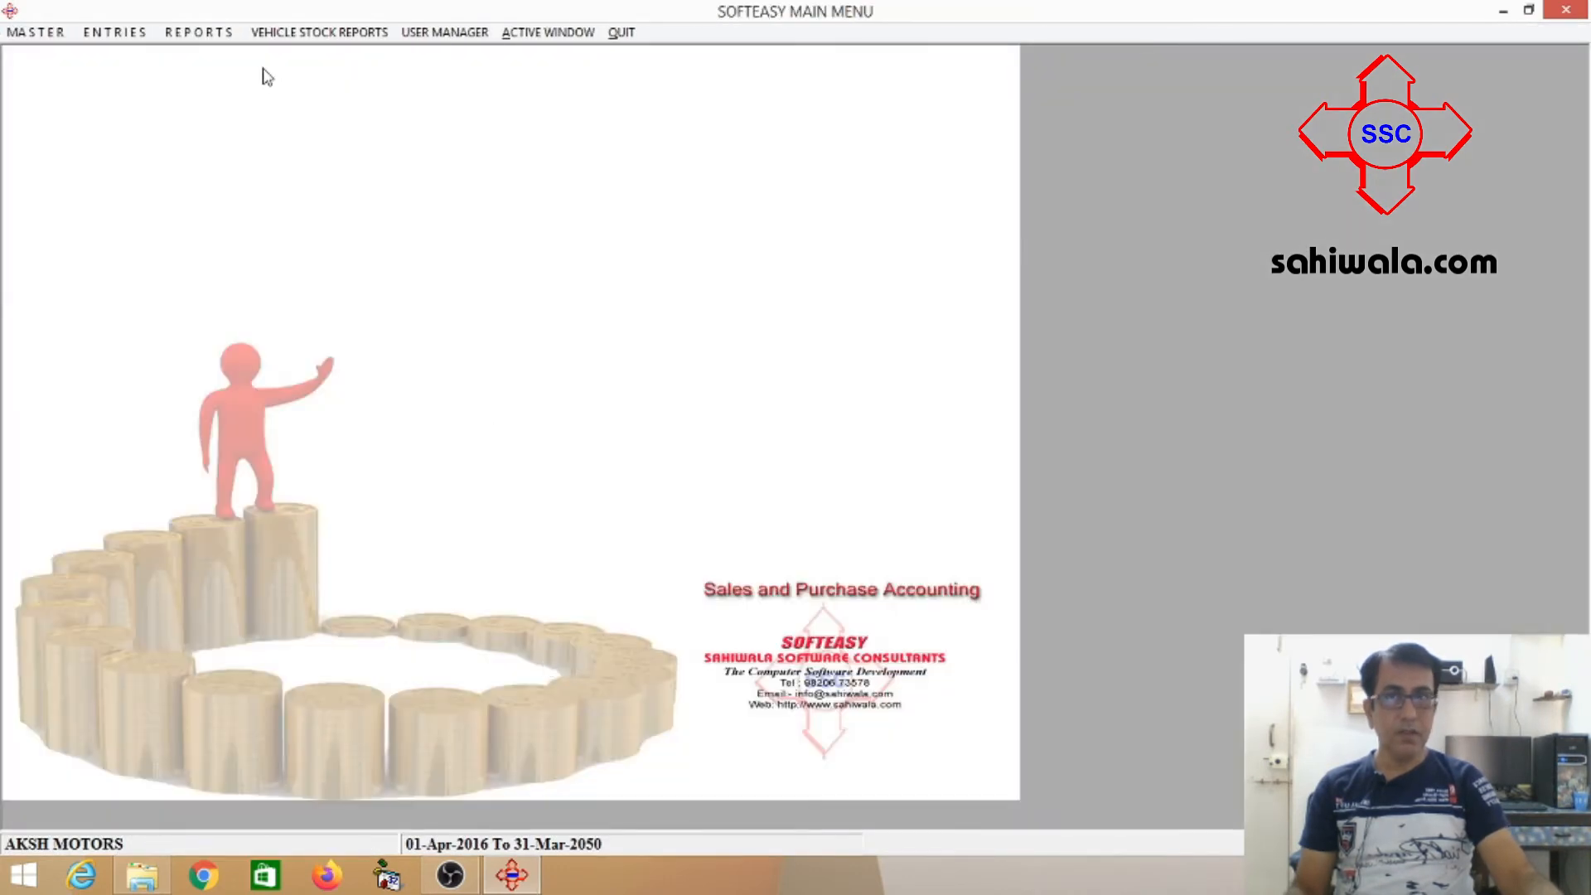
pyautogui.click(114, 31)
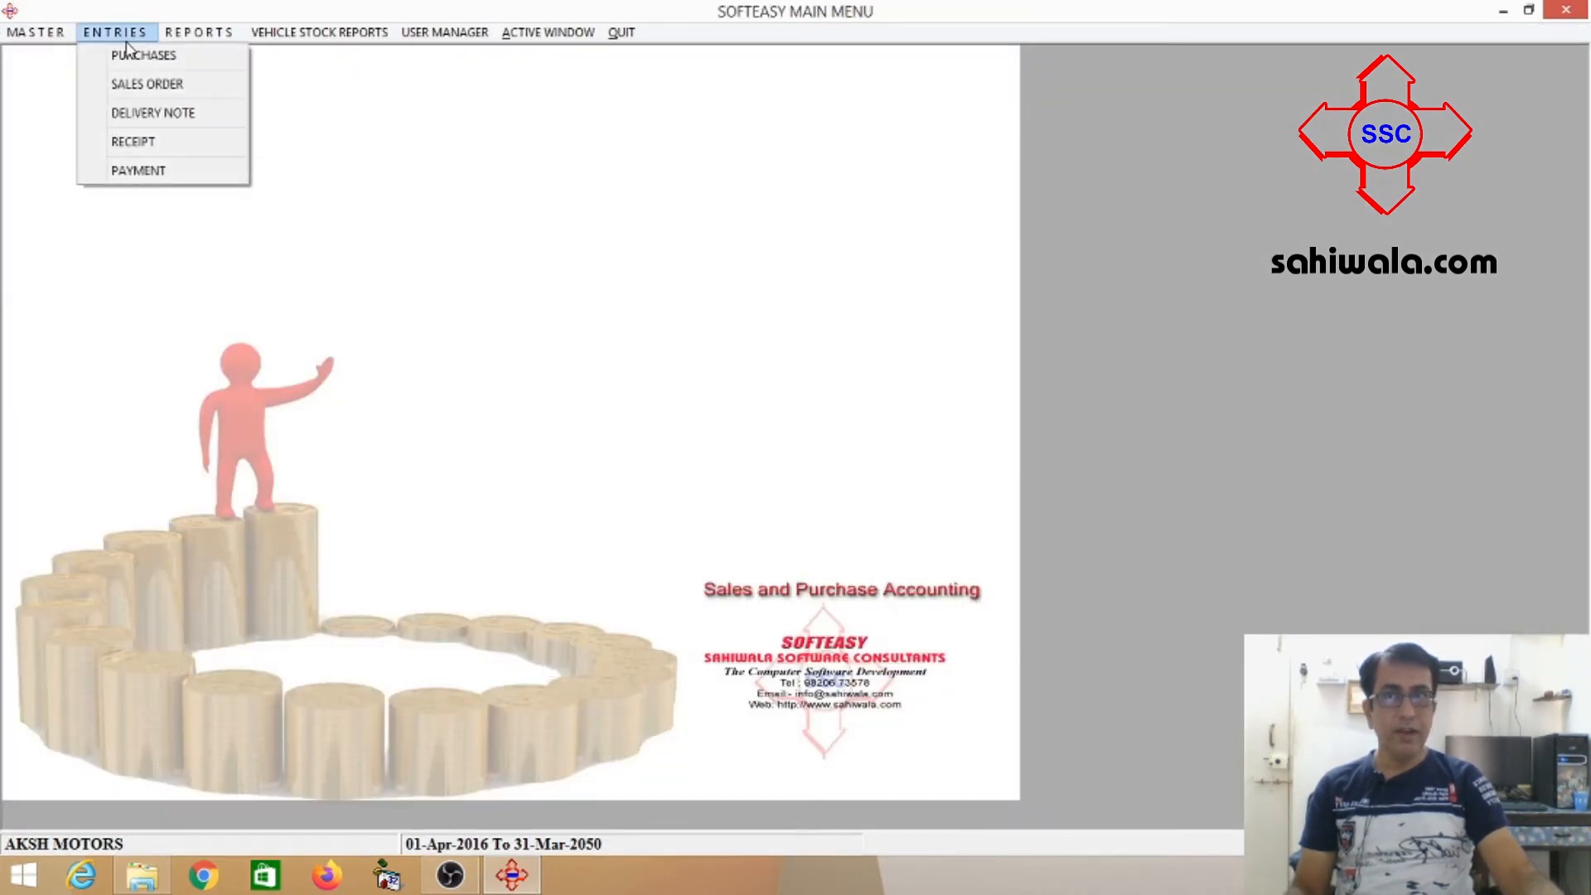
pyautogui.click(162, 116)
pyautogui.click(604, 178)
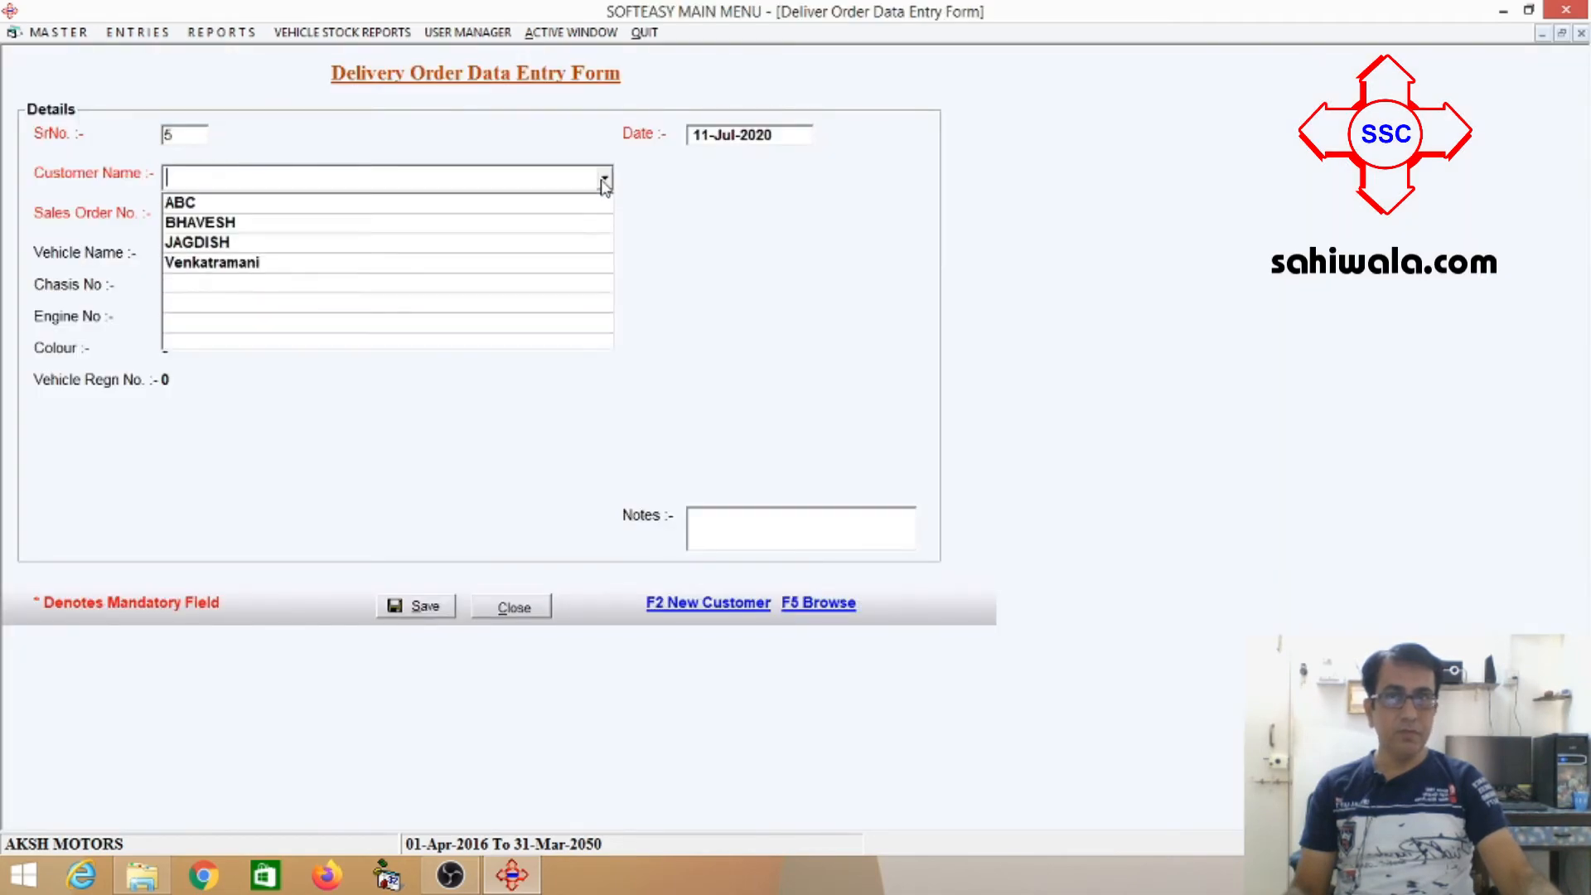
pyautogui.click(536, 222)
pyautogui.click(254, 217)
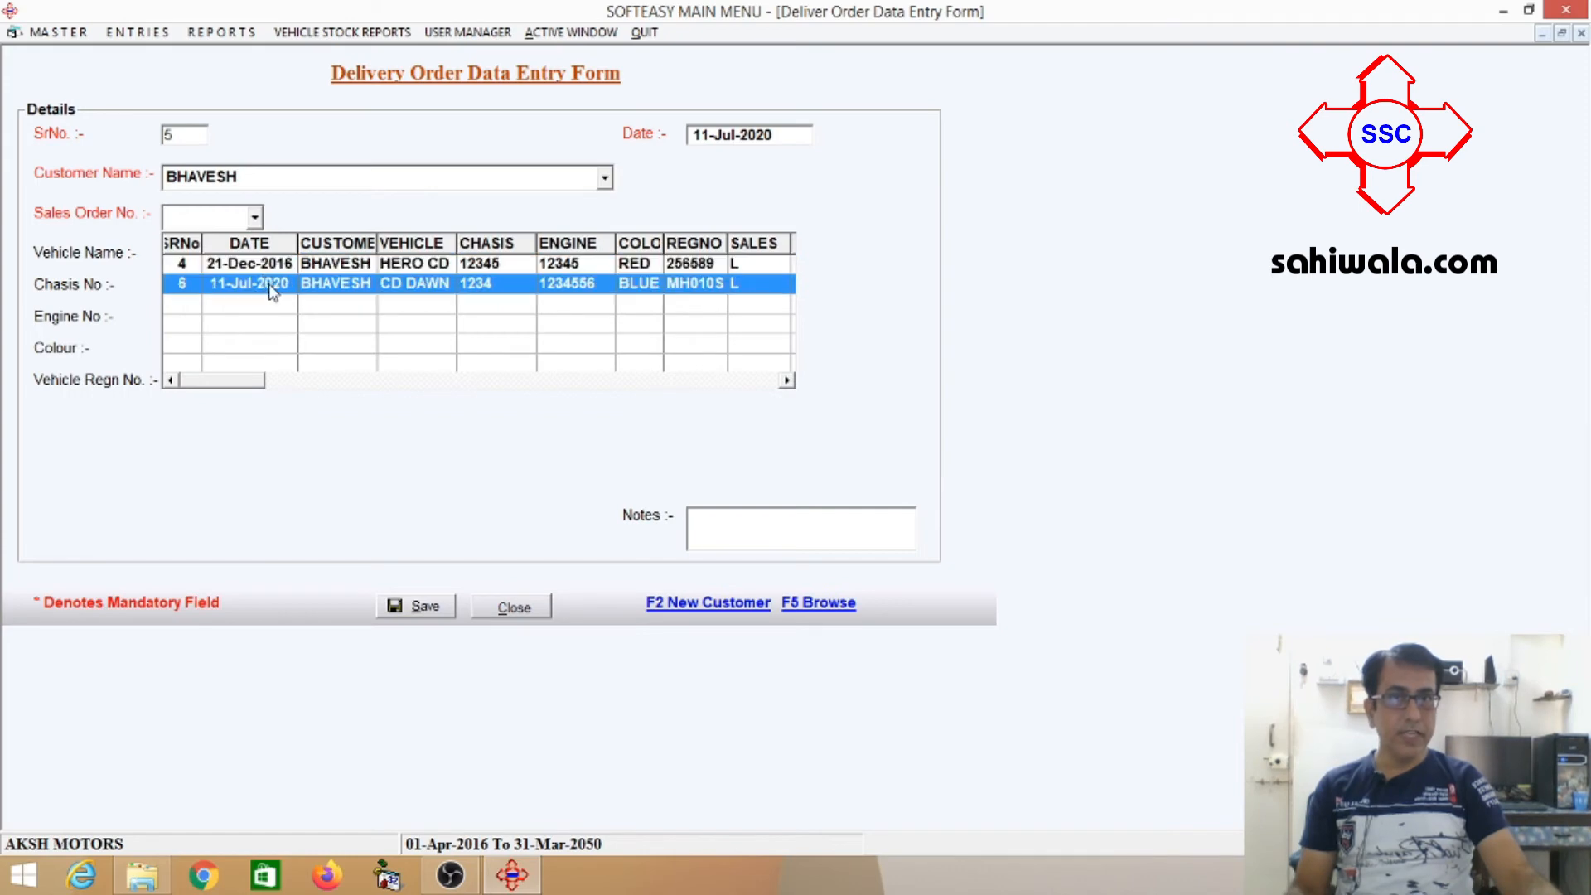
pyautogui.click(271, 287)
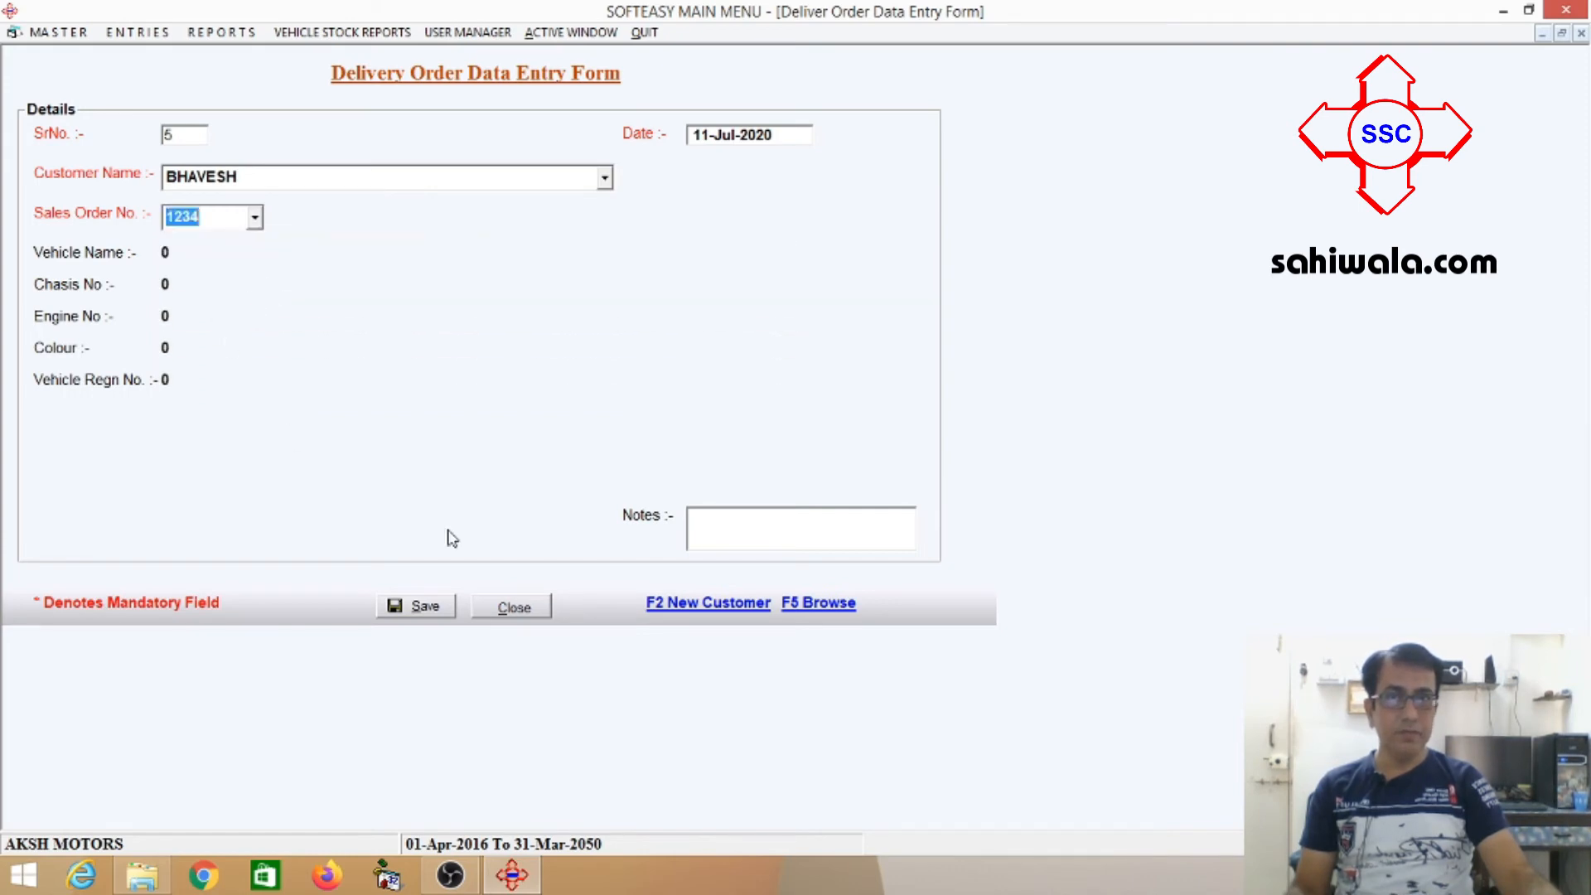
# Save the delivery note with its notes left empty and close the delivery order form
pyautogui.click(711, 535)
pyautogui.click(424, 605)
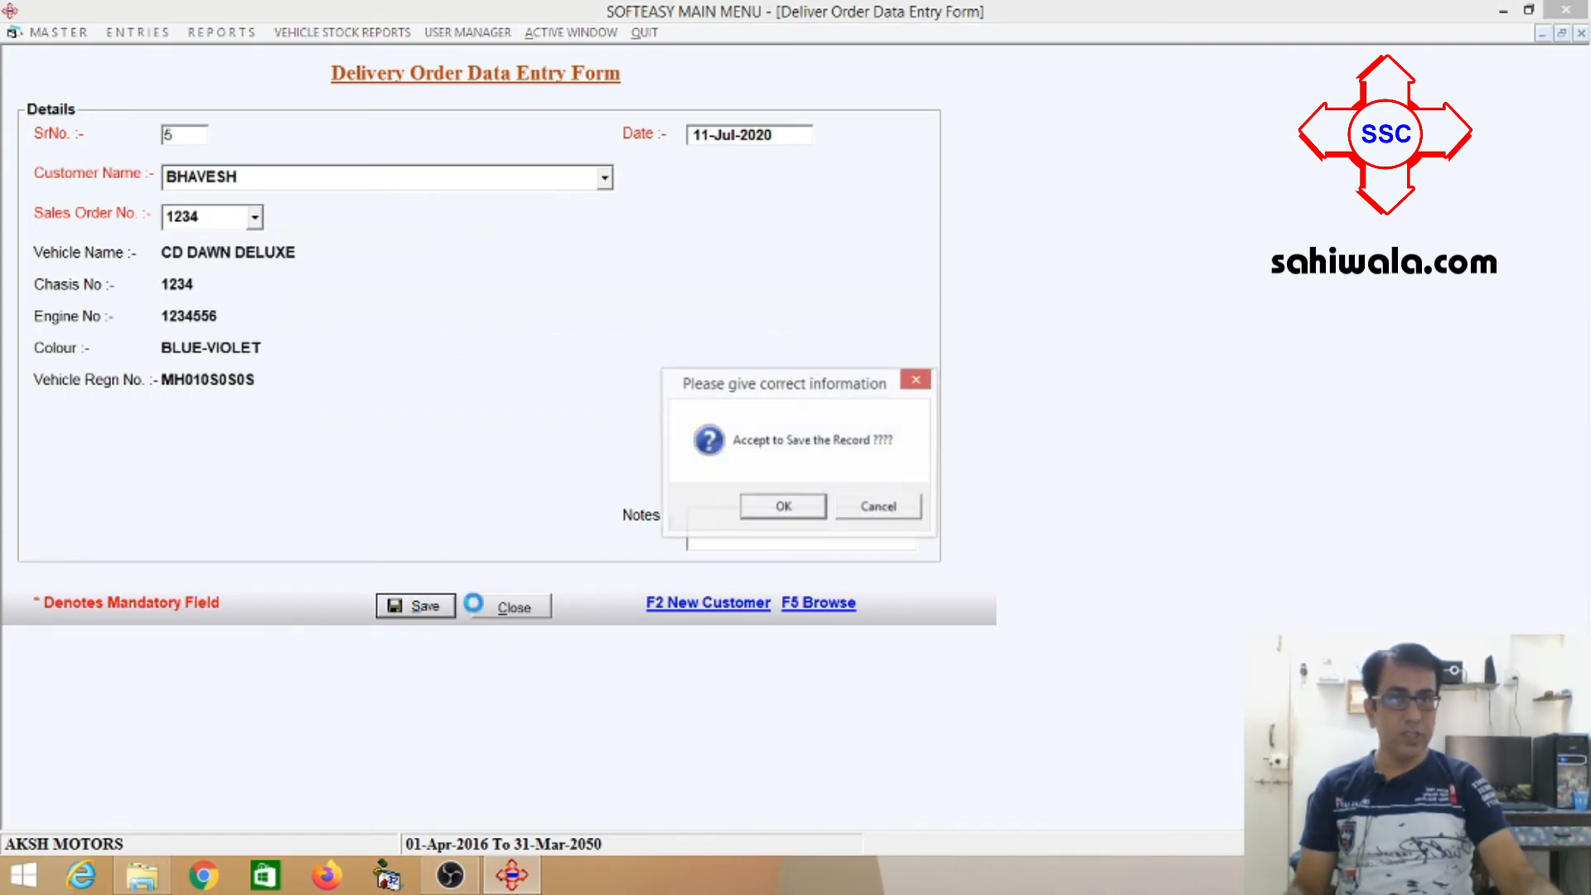
pyautogui.click(758, 513)
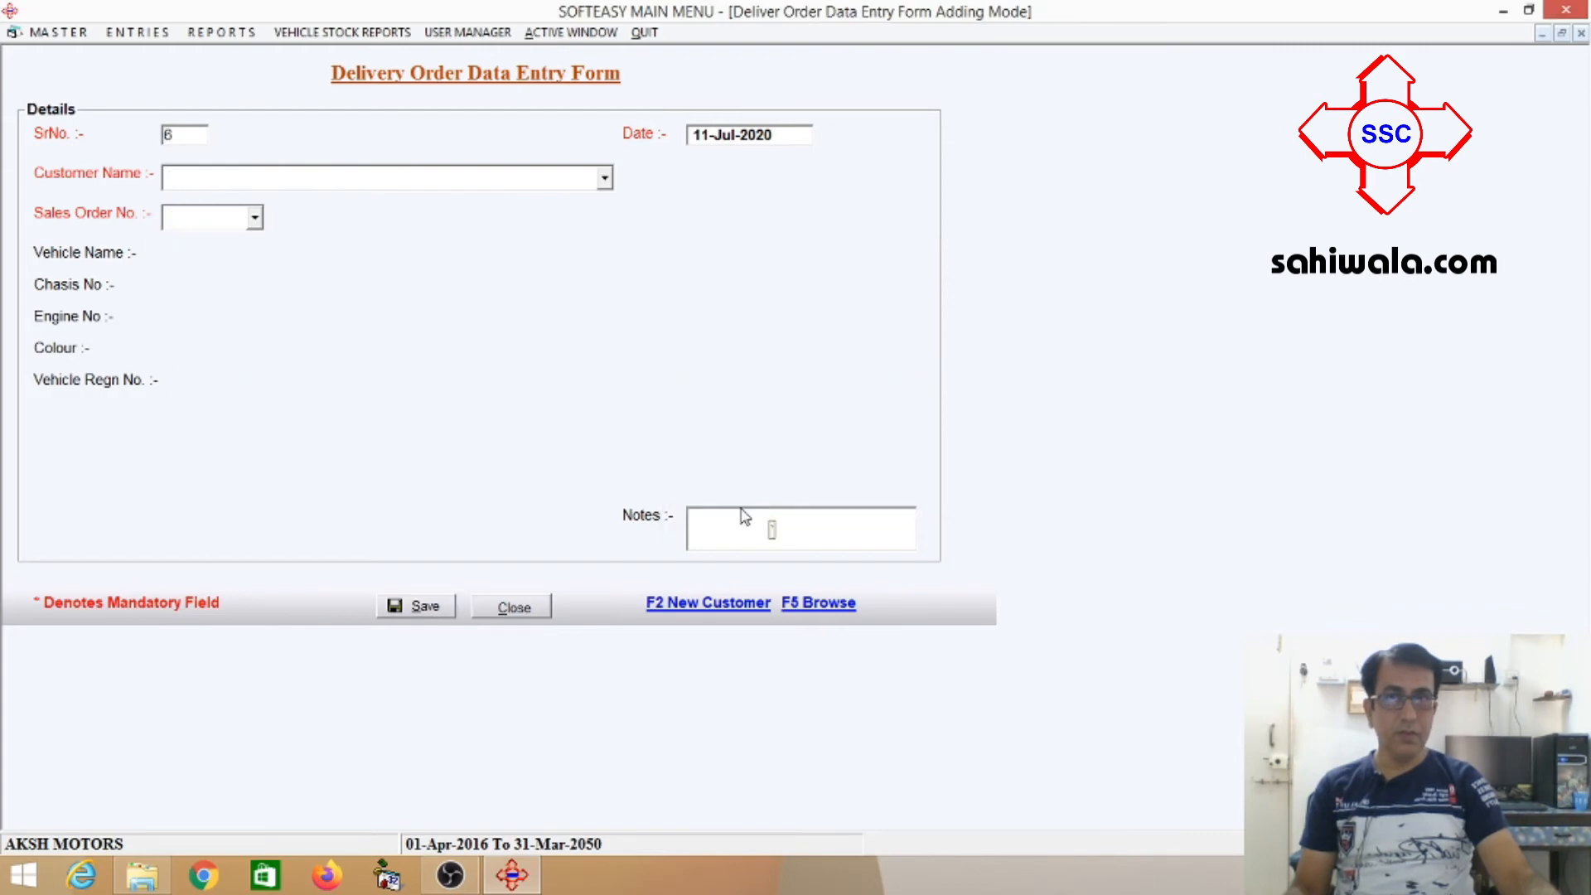
pyautogui.click(537, 611)
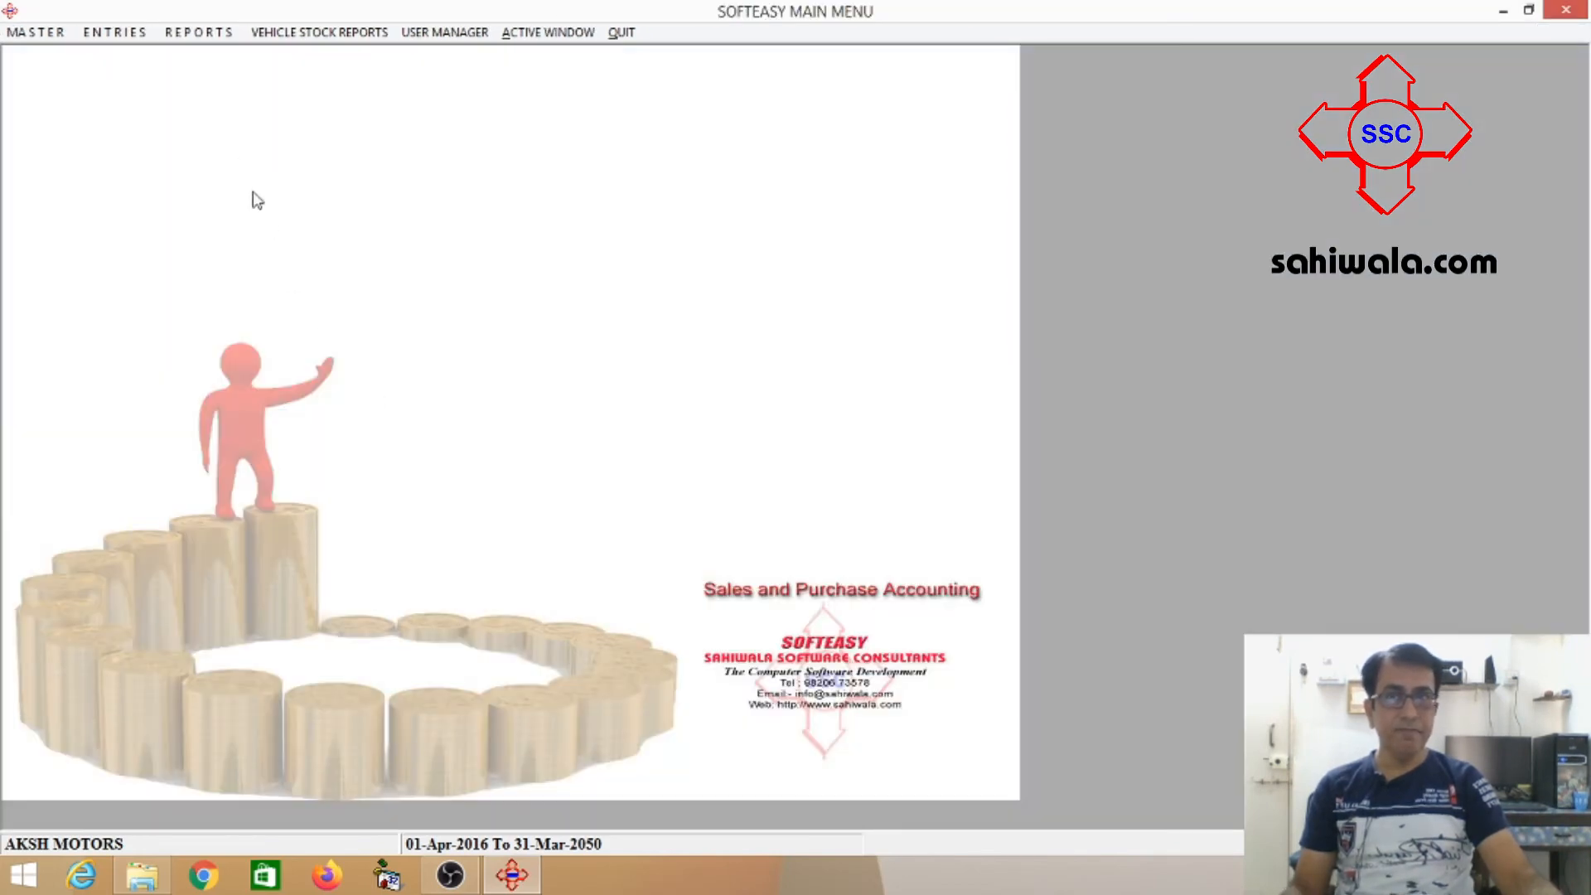
# Start a receipt of type Receipt of Sales Order and select the same customer and their CD DAWN DELUXE order
pyautogui.click(137, 37)
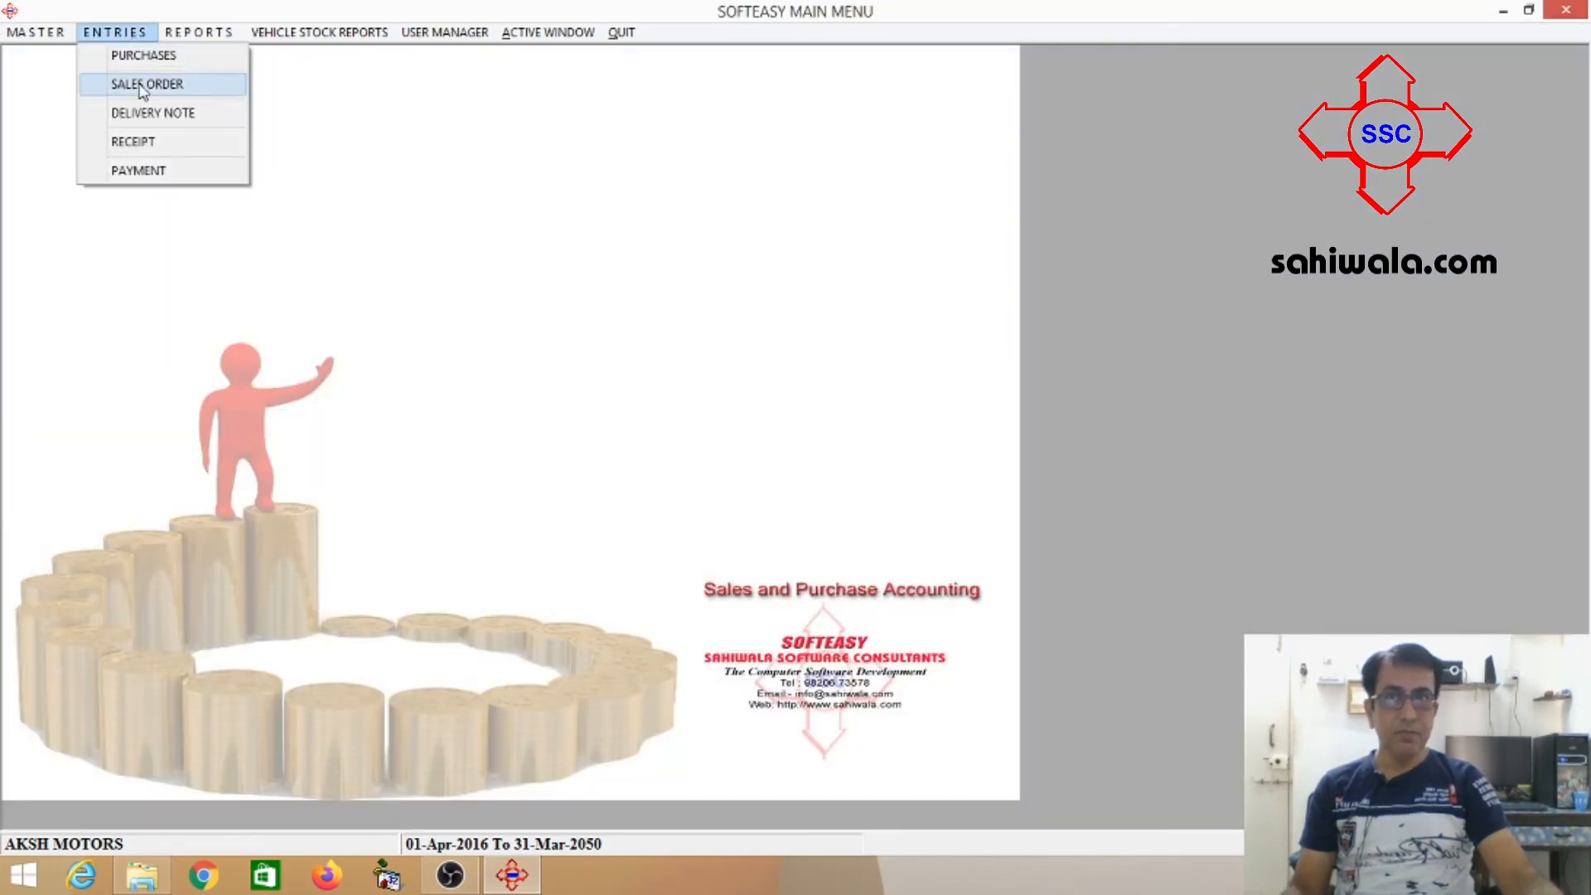
pyautogui.click(156, 145)
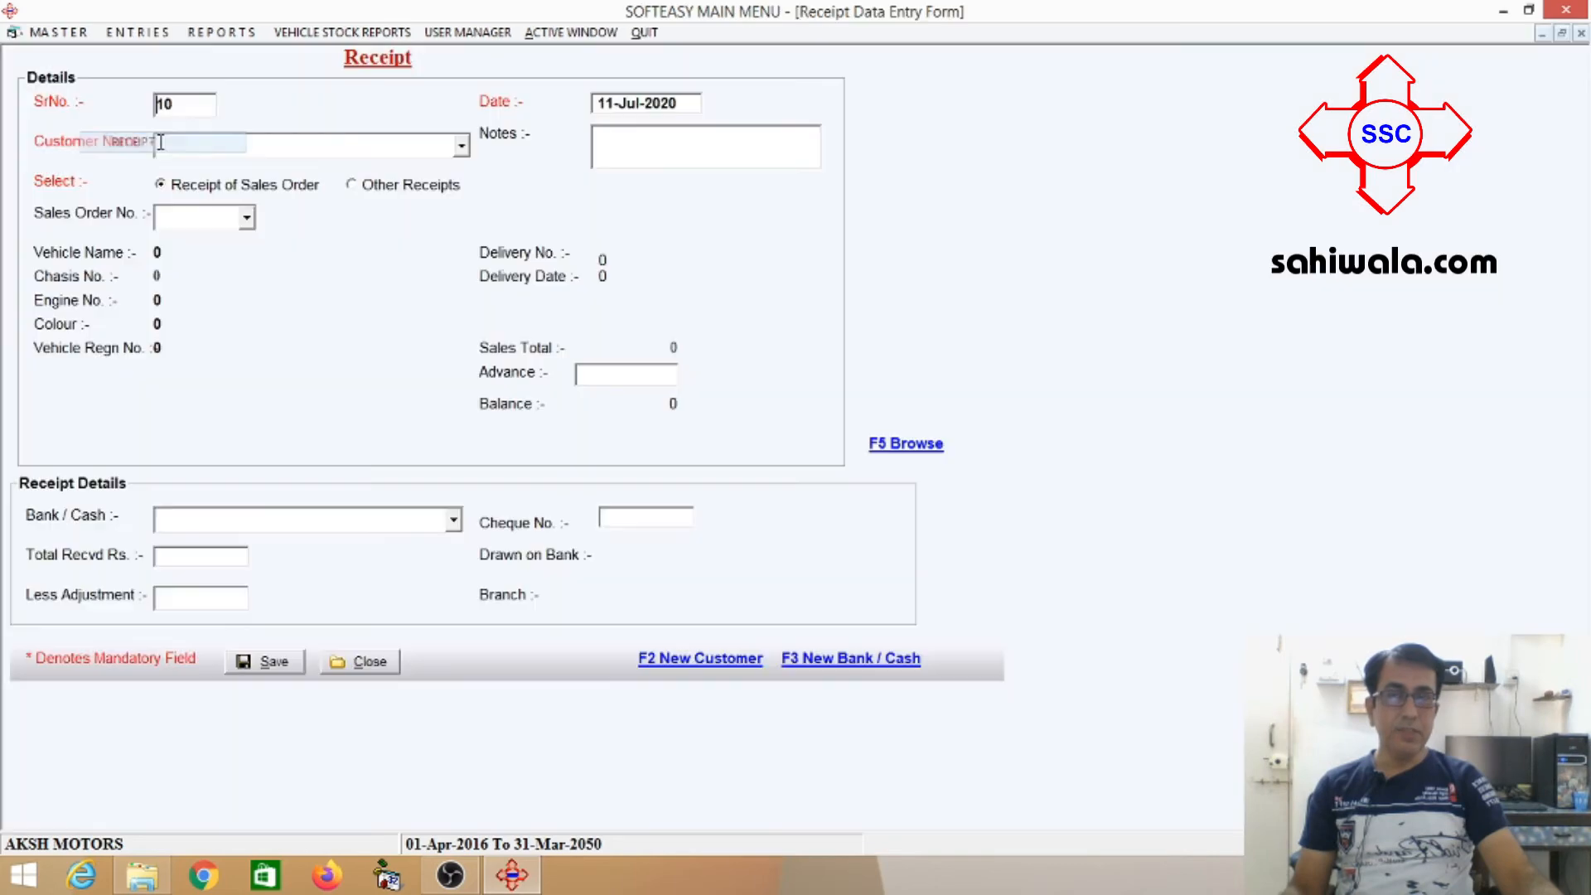
pyautogui.click(461, 147)
pyautogui.click(419, 199)
pyautogui.click(301, 188)
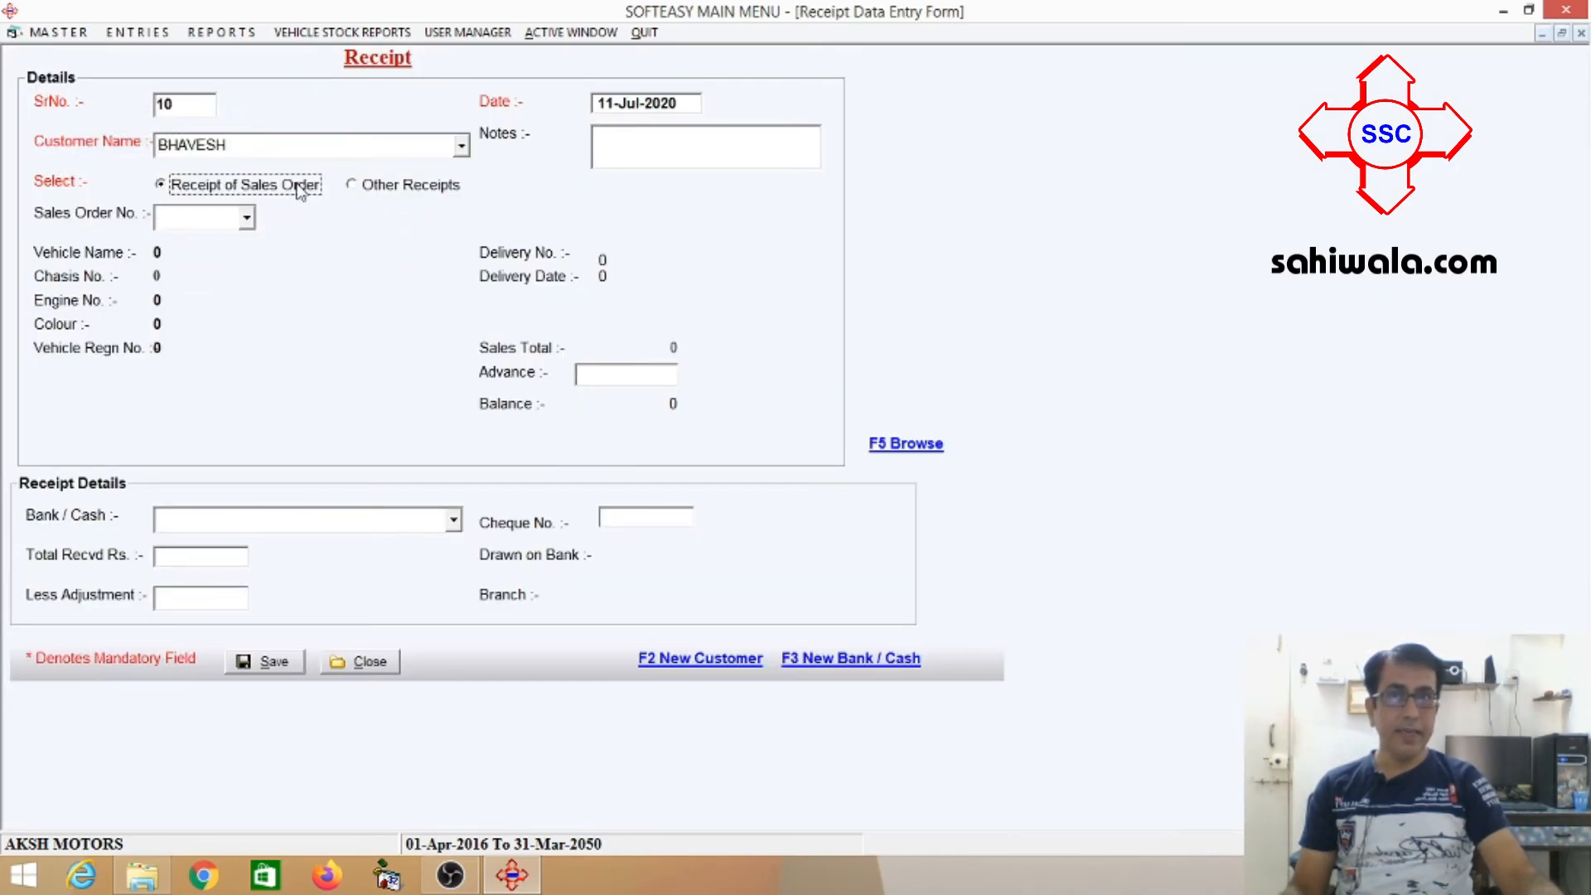
pyautogui.click(246, 218)
pyautogui.click(238, 288)
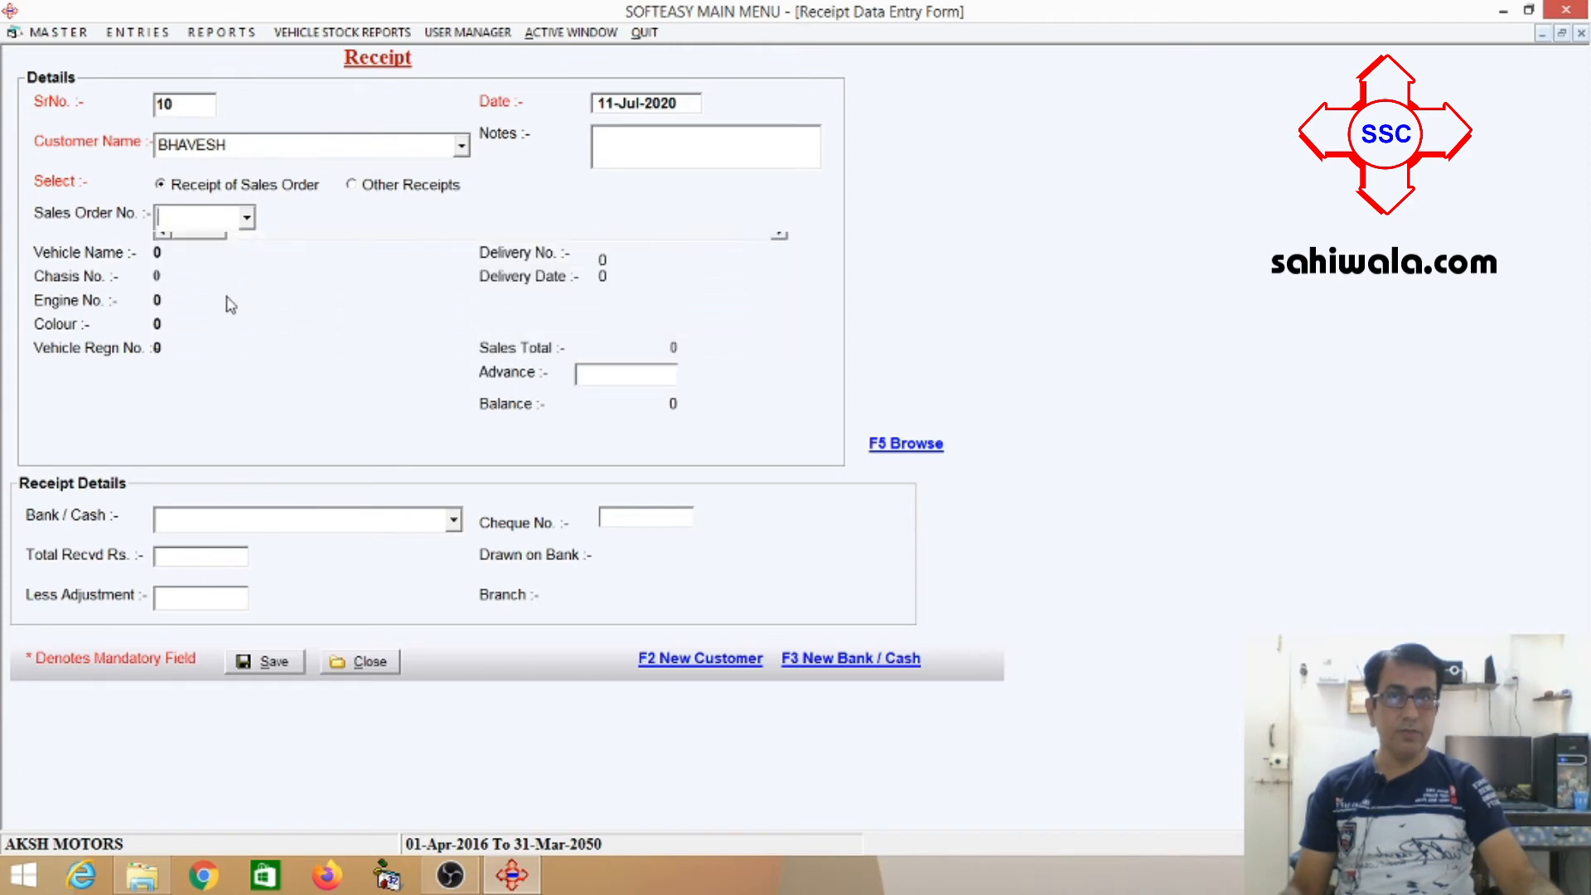
# Enter an advance of 15000 on the receipt and choose CASH A/C as the receiving account
pyautogui.click(616, 379)
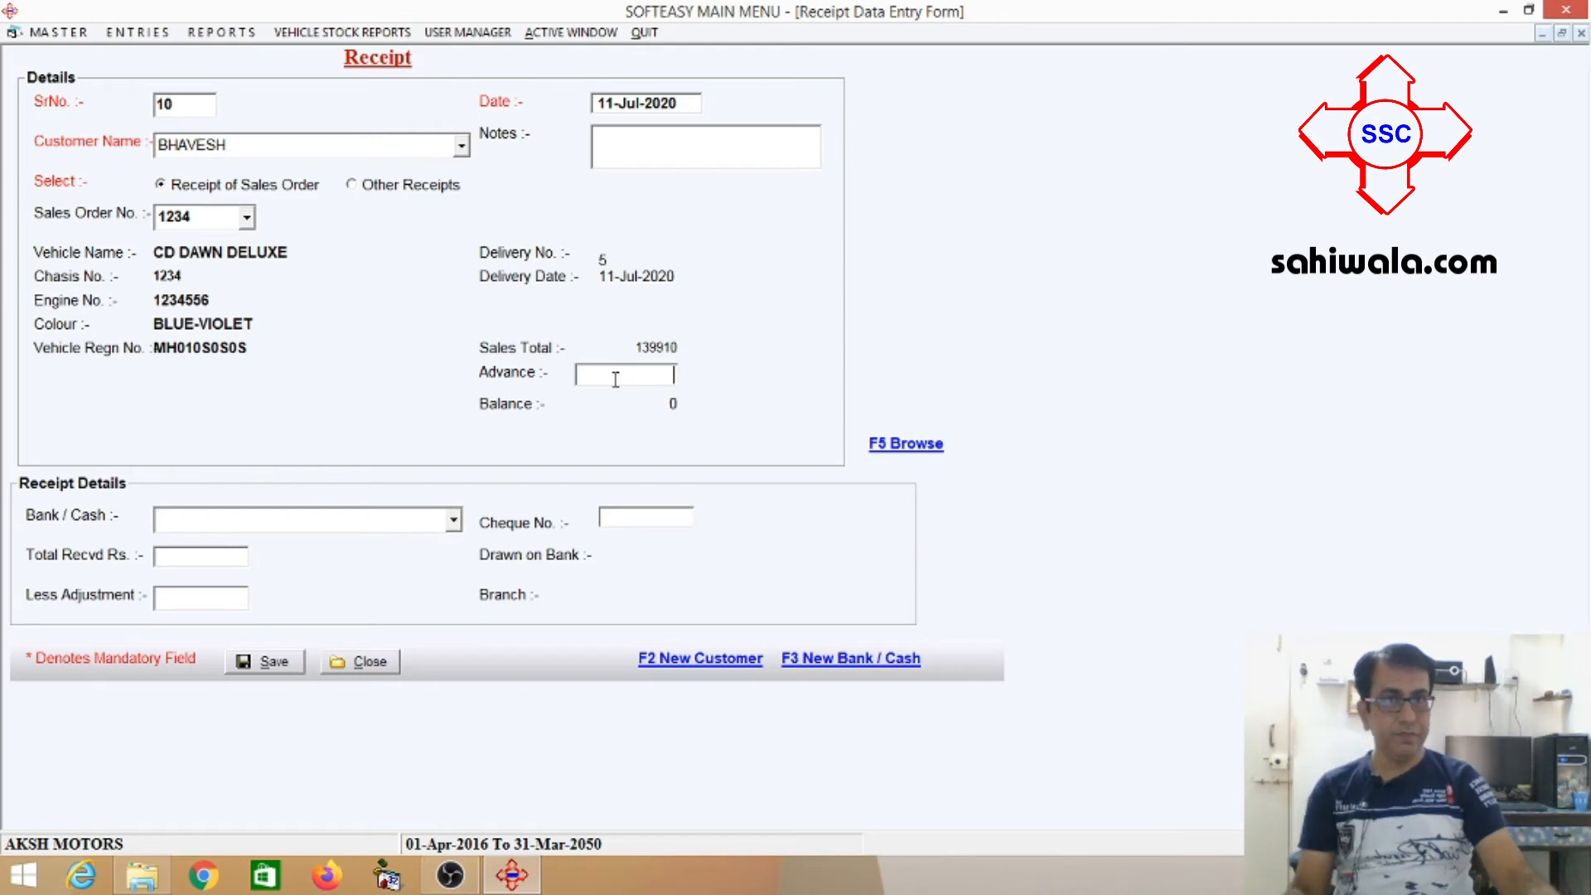
pyautogui.write('15')
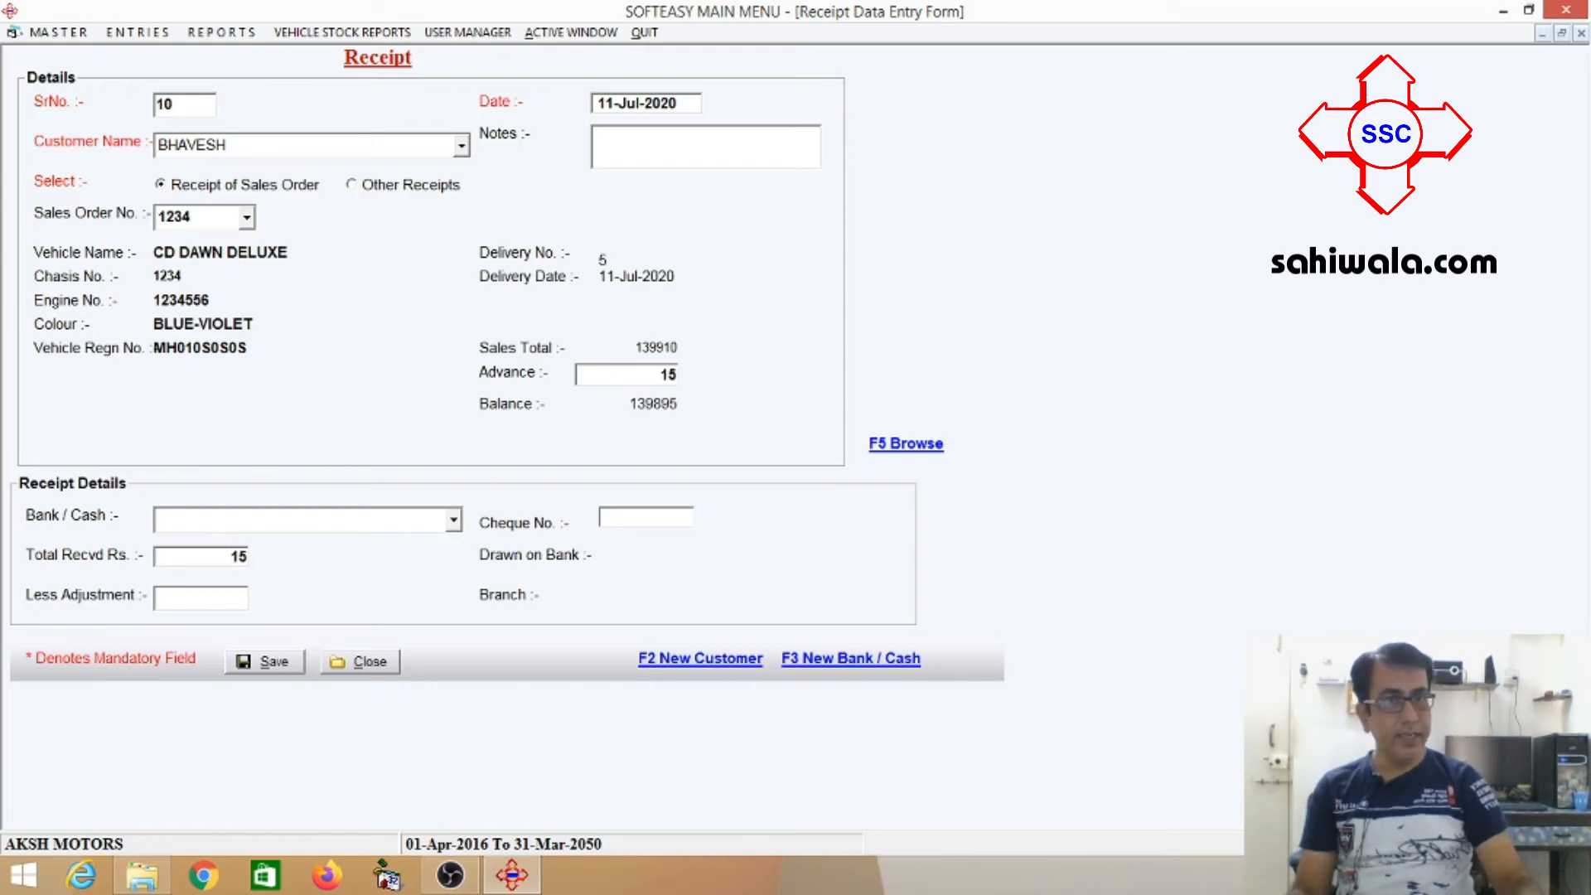
pyautogui.write('000')
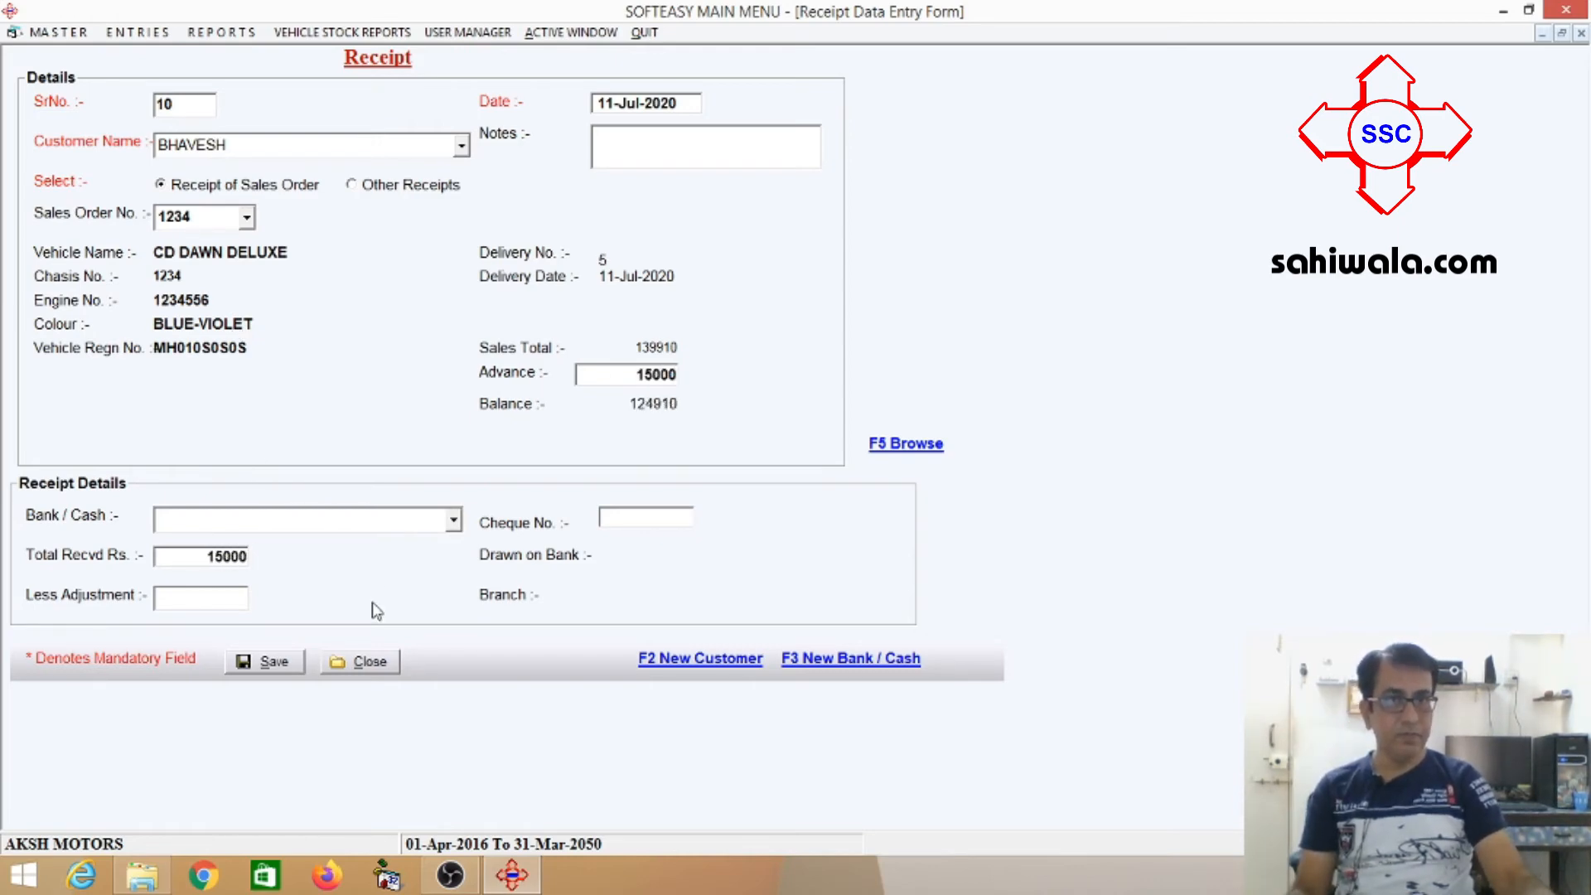
pyautogui.click(453, 520)
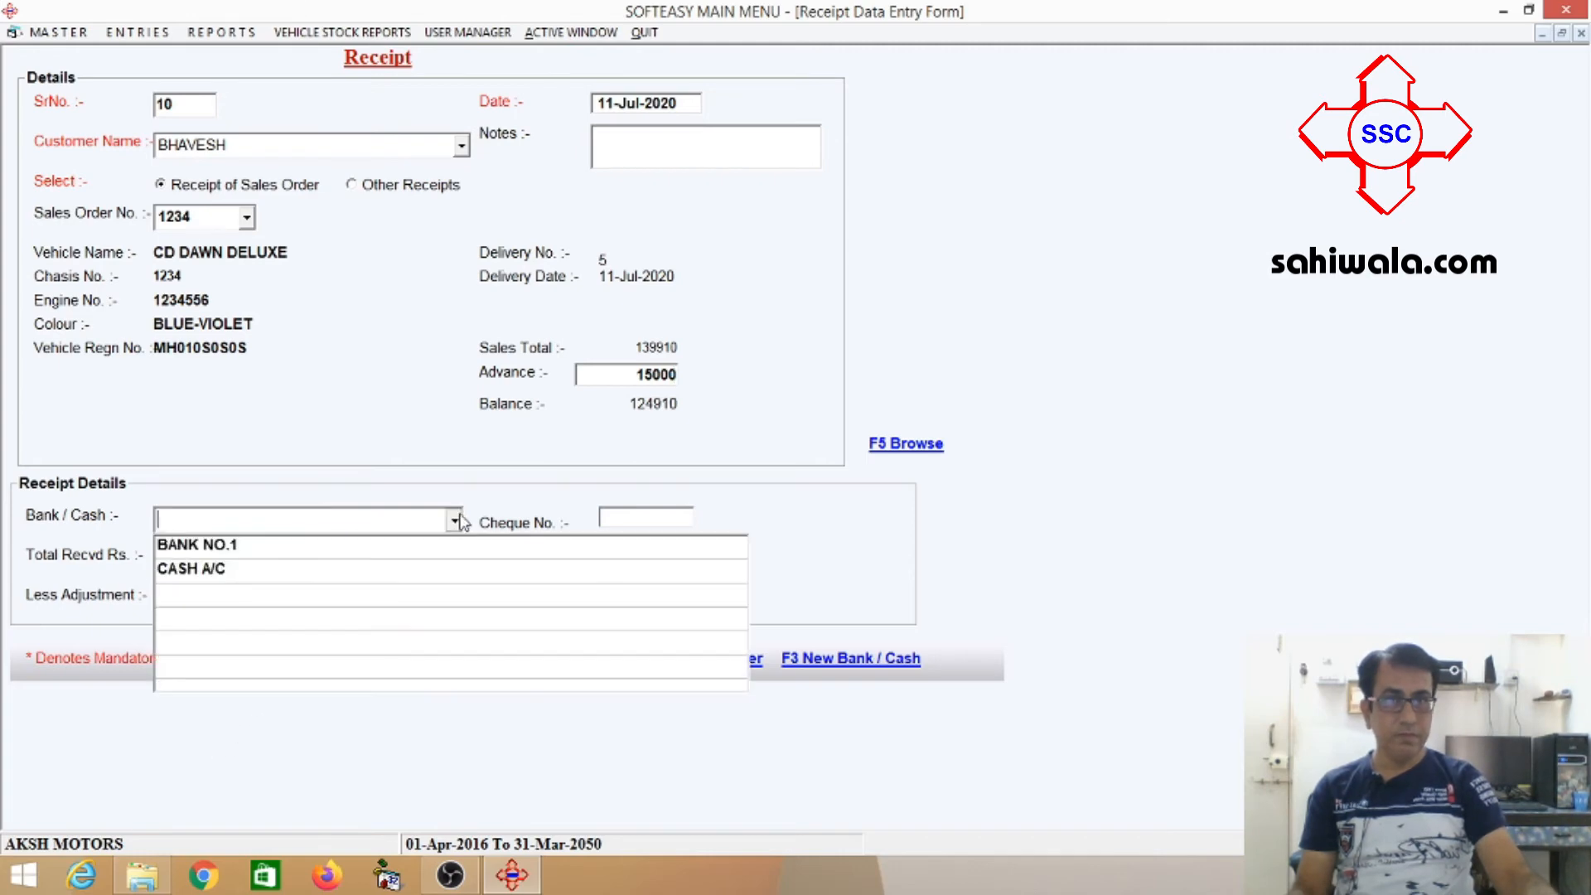
pyautogui.click(410, 571)
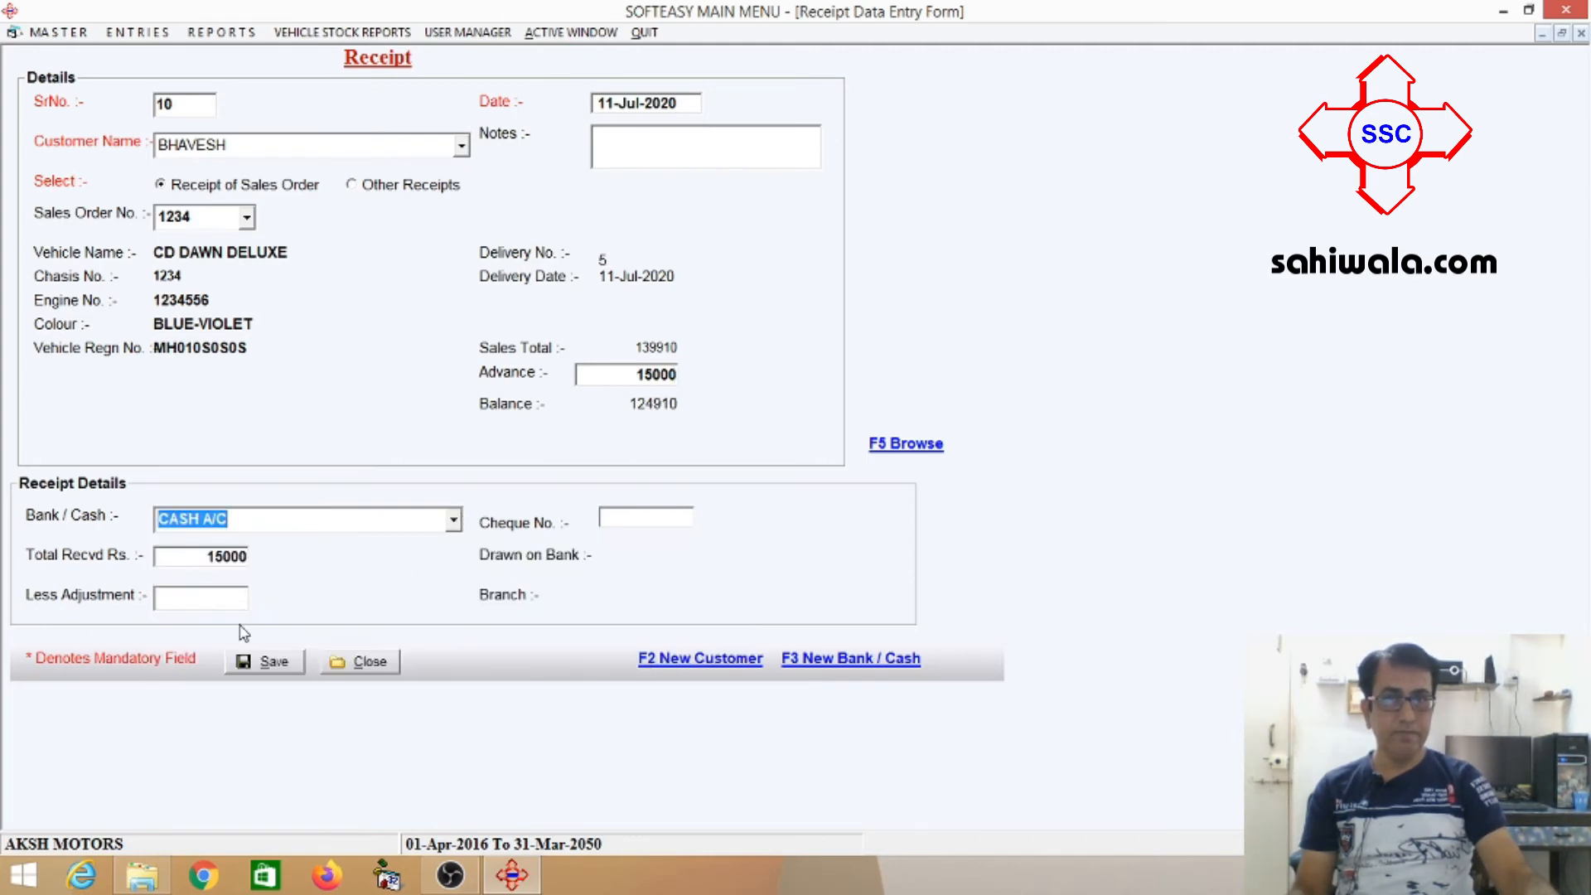
# Save the receipt and decline printing it
pyautogui.click(264, 662)
pyautogui.click(779, 508)
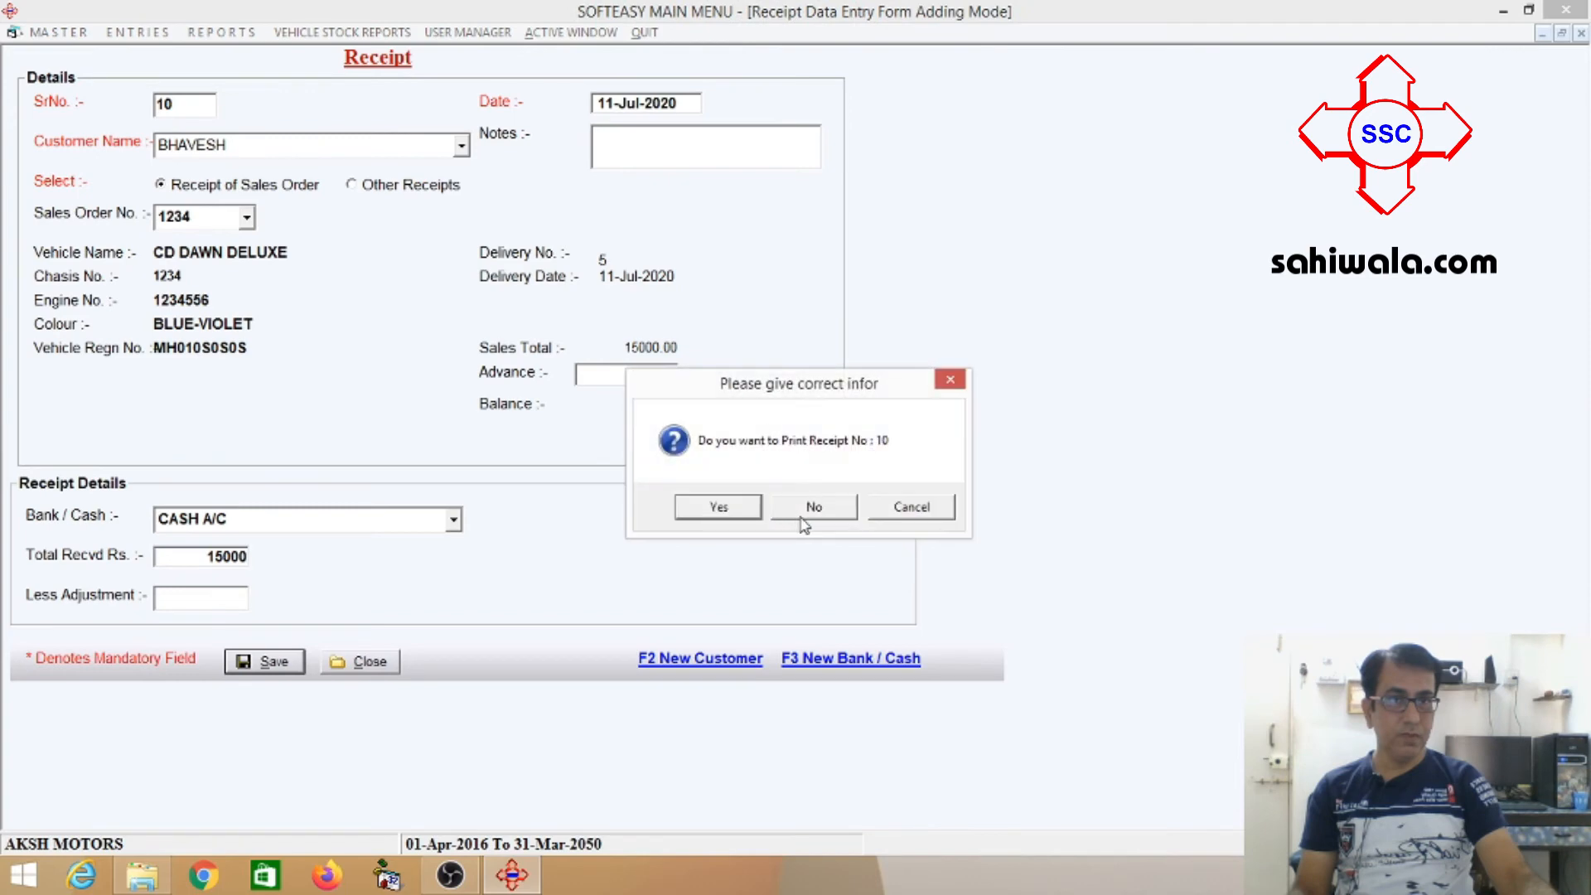
pyautogui.click(801, 514)
# Open the payment entry form, view the payments recorded for BAJAJ MOTORCYCLE and close the form
pyautogui.click(137, 32)
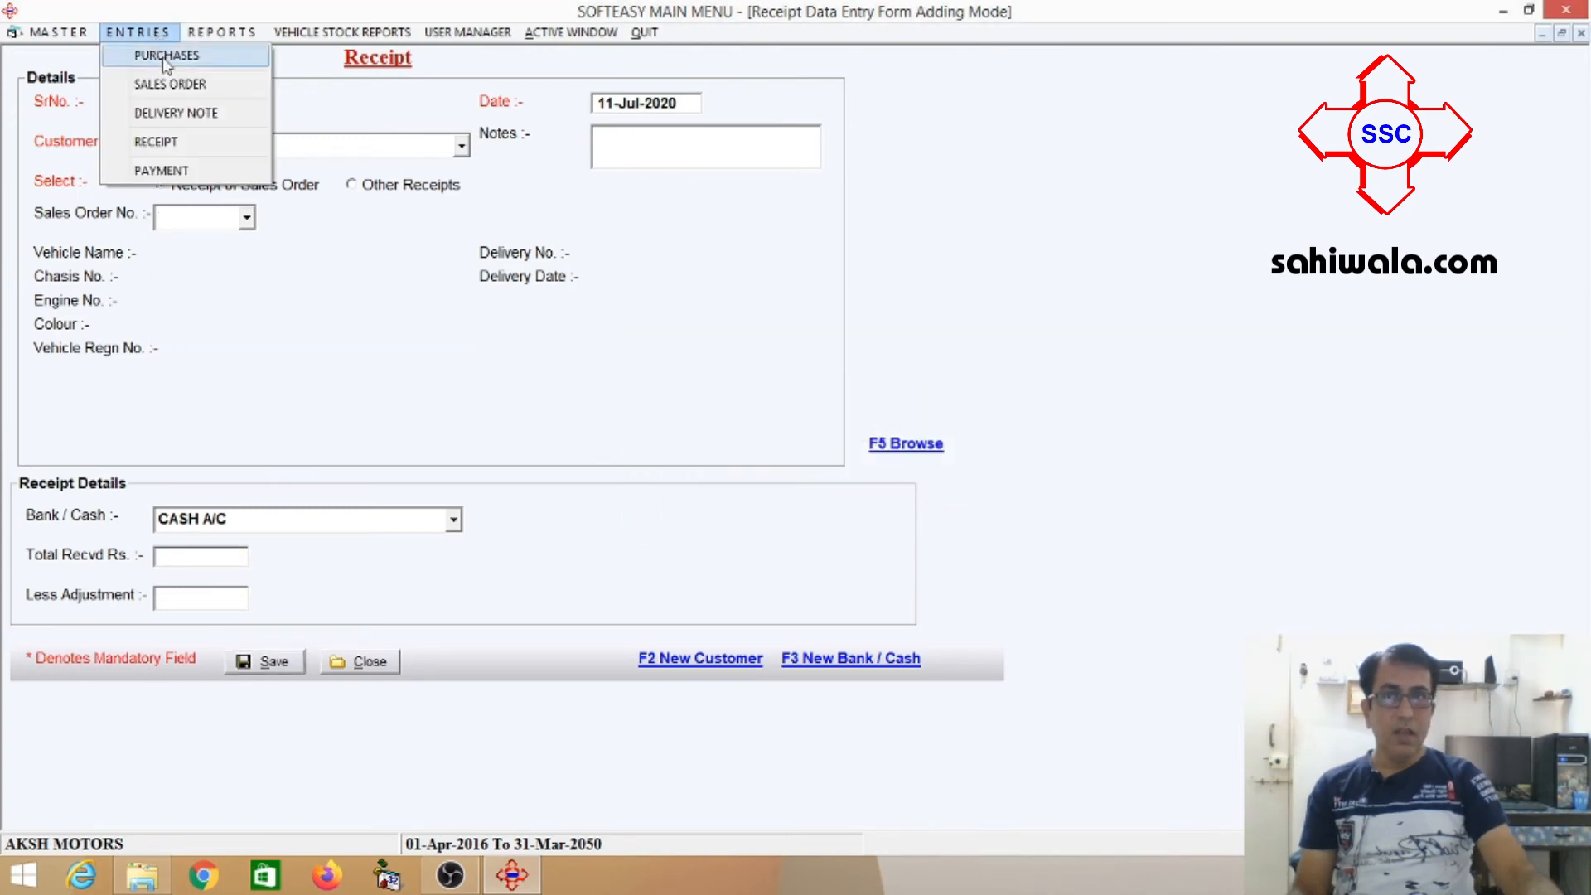
pyautogui.click(199, 169)
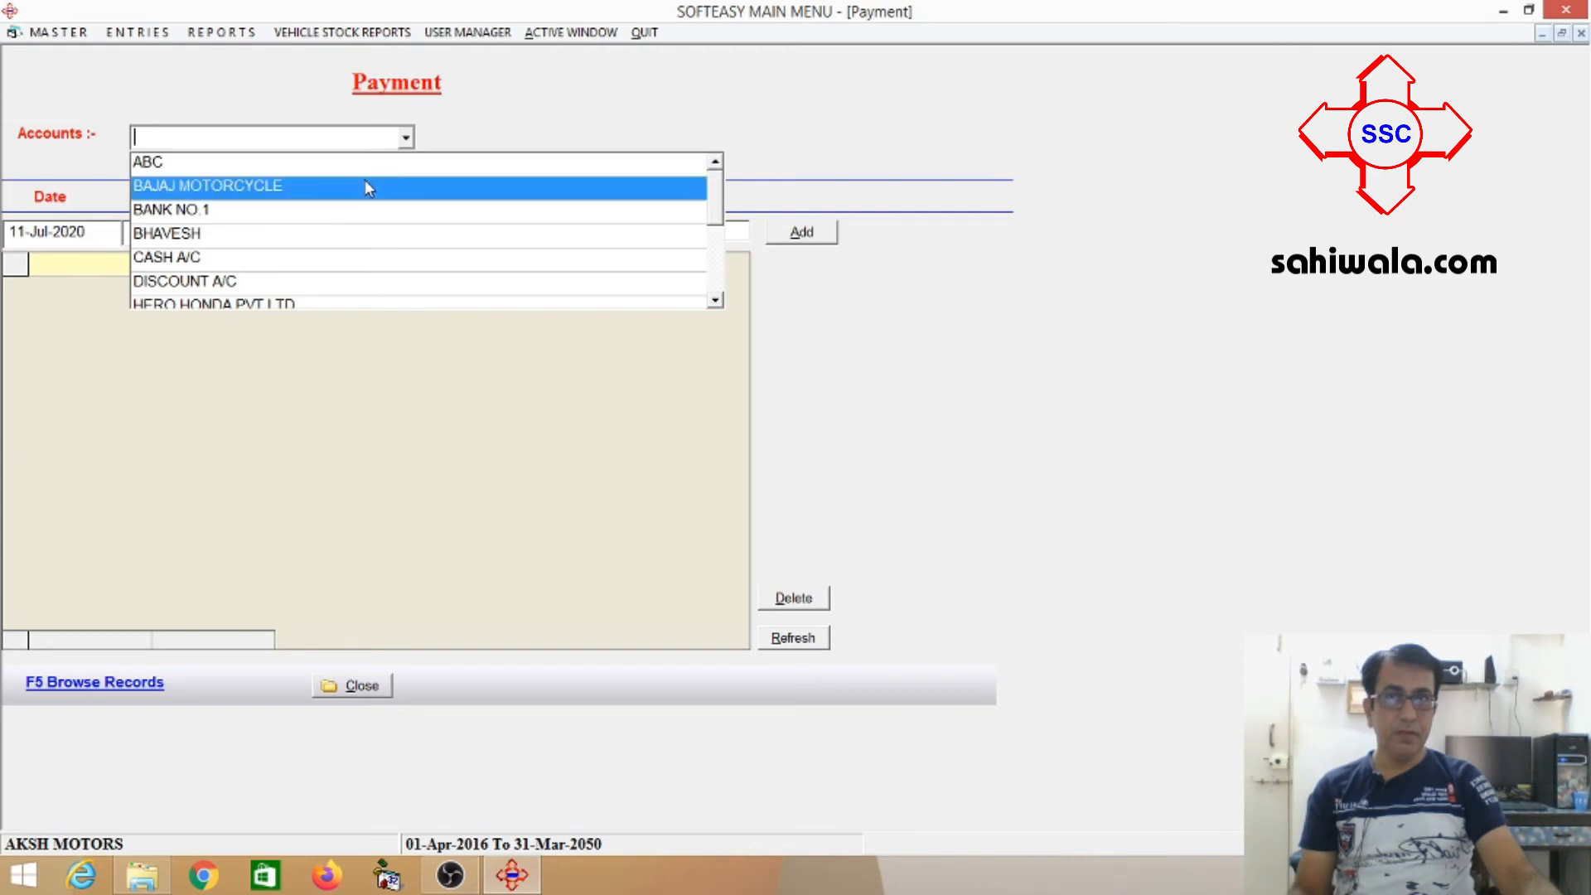
pyautogui.click(375, 187)
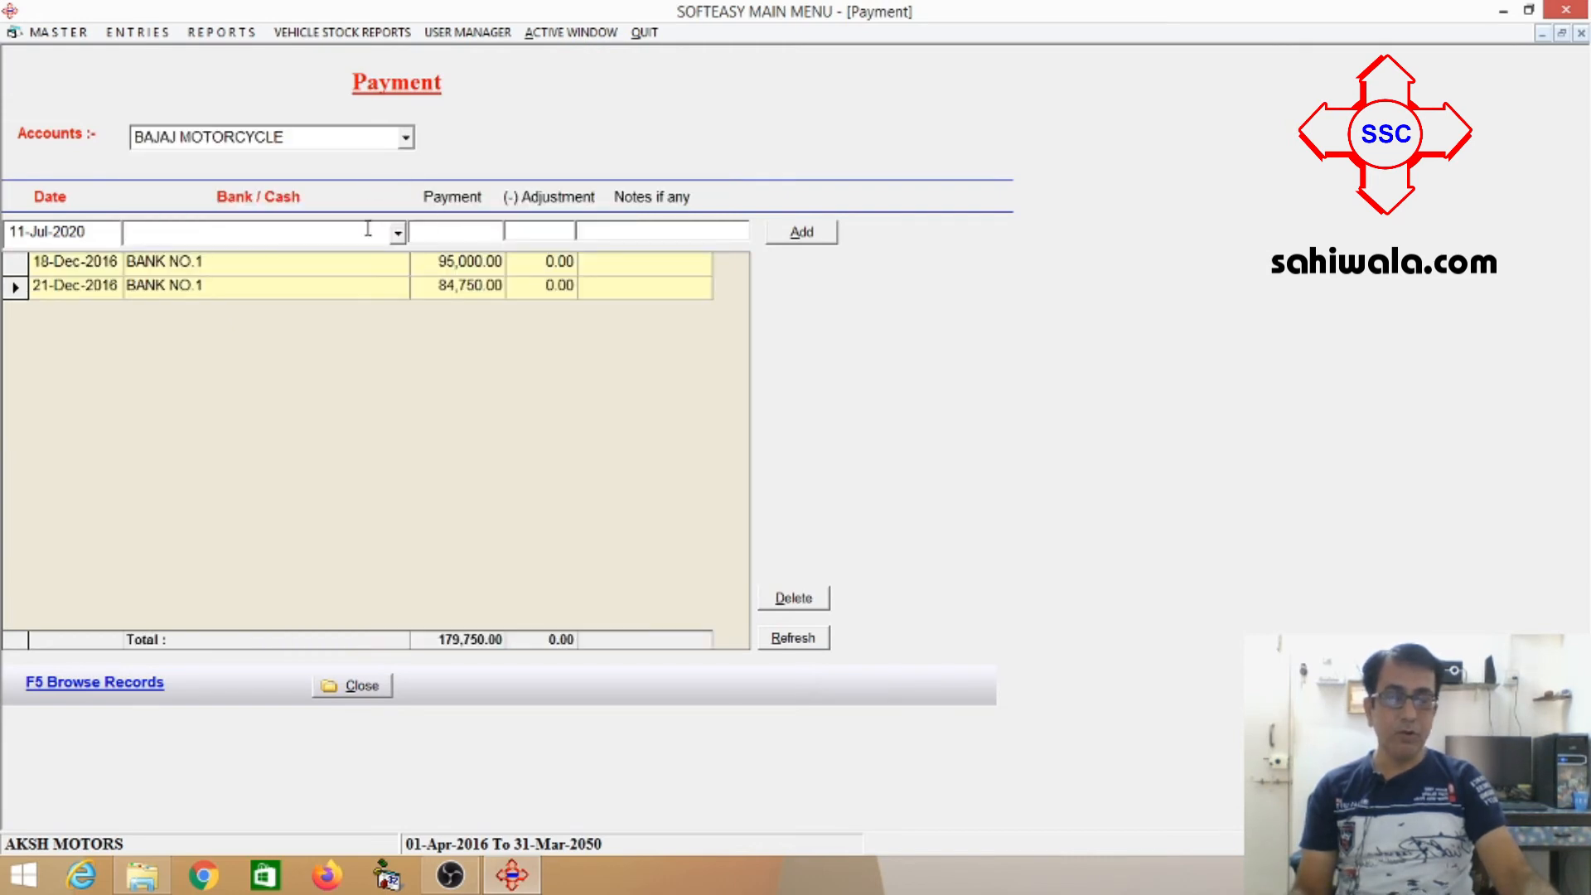
pyautogui.click(363, 690)
# Display the purchase register for all purchases and for the Balance filter from the vehicle stock purchase reports
pyautogui.click(340, 32)
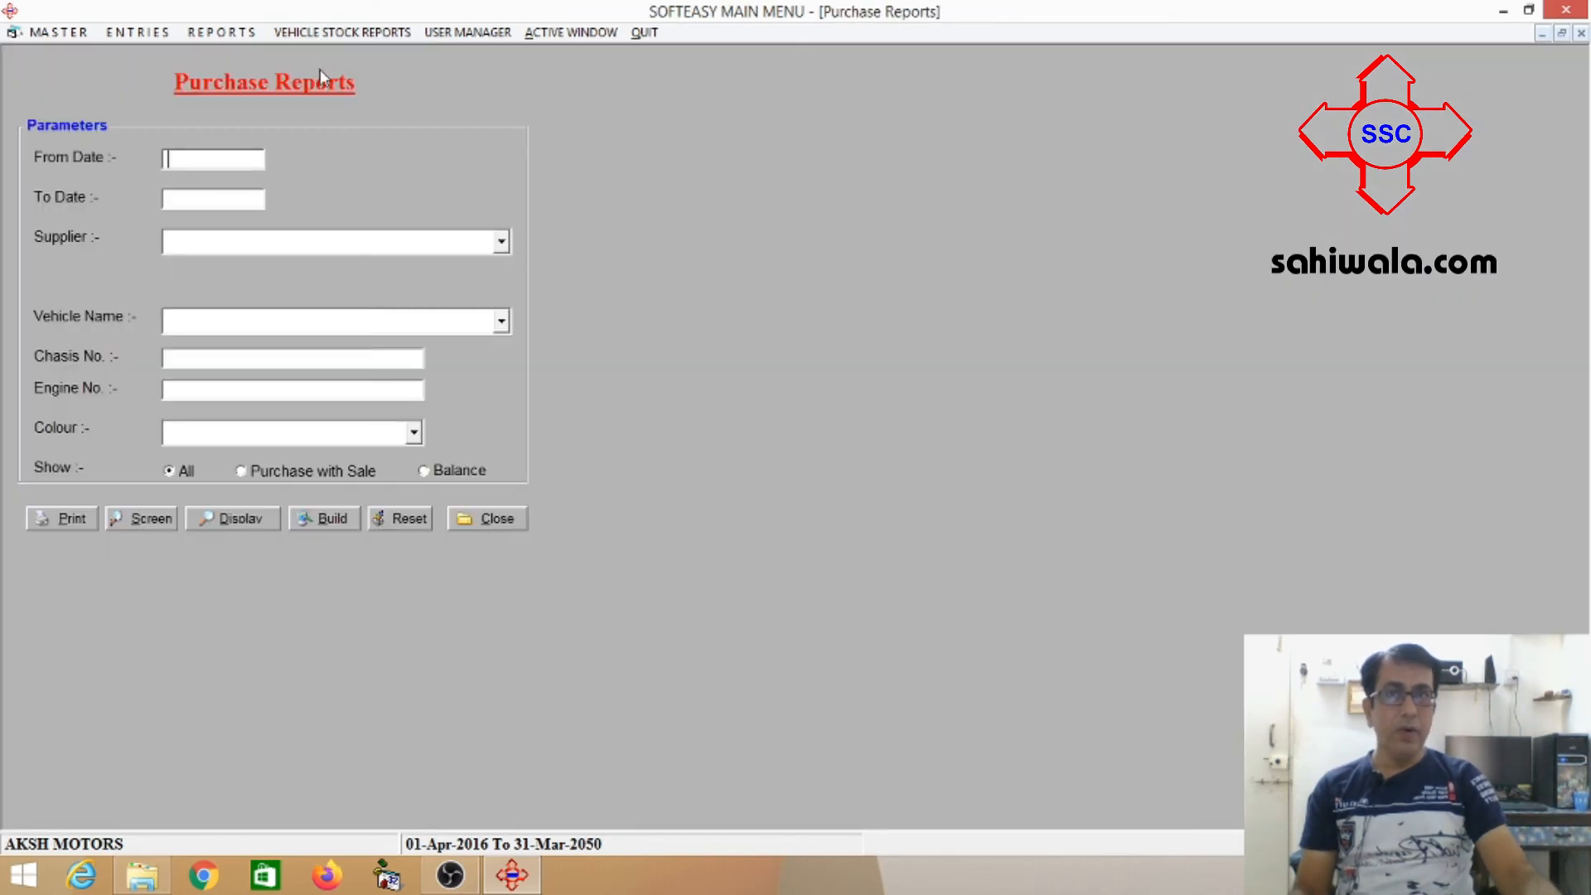
pyautogui.click(228, 527)
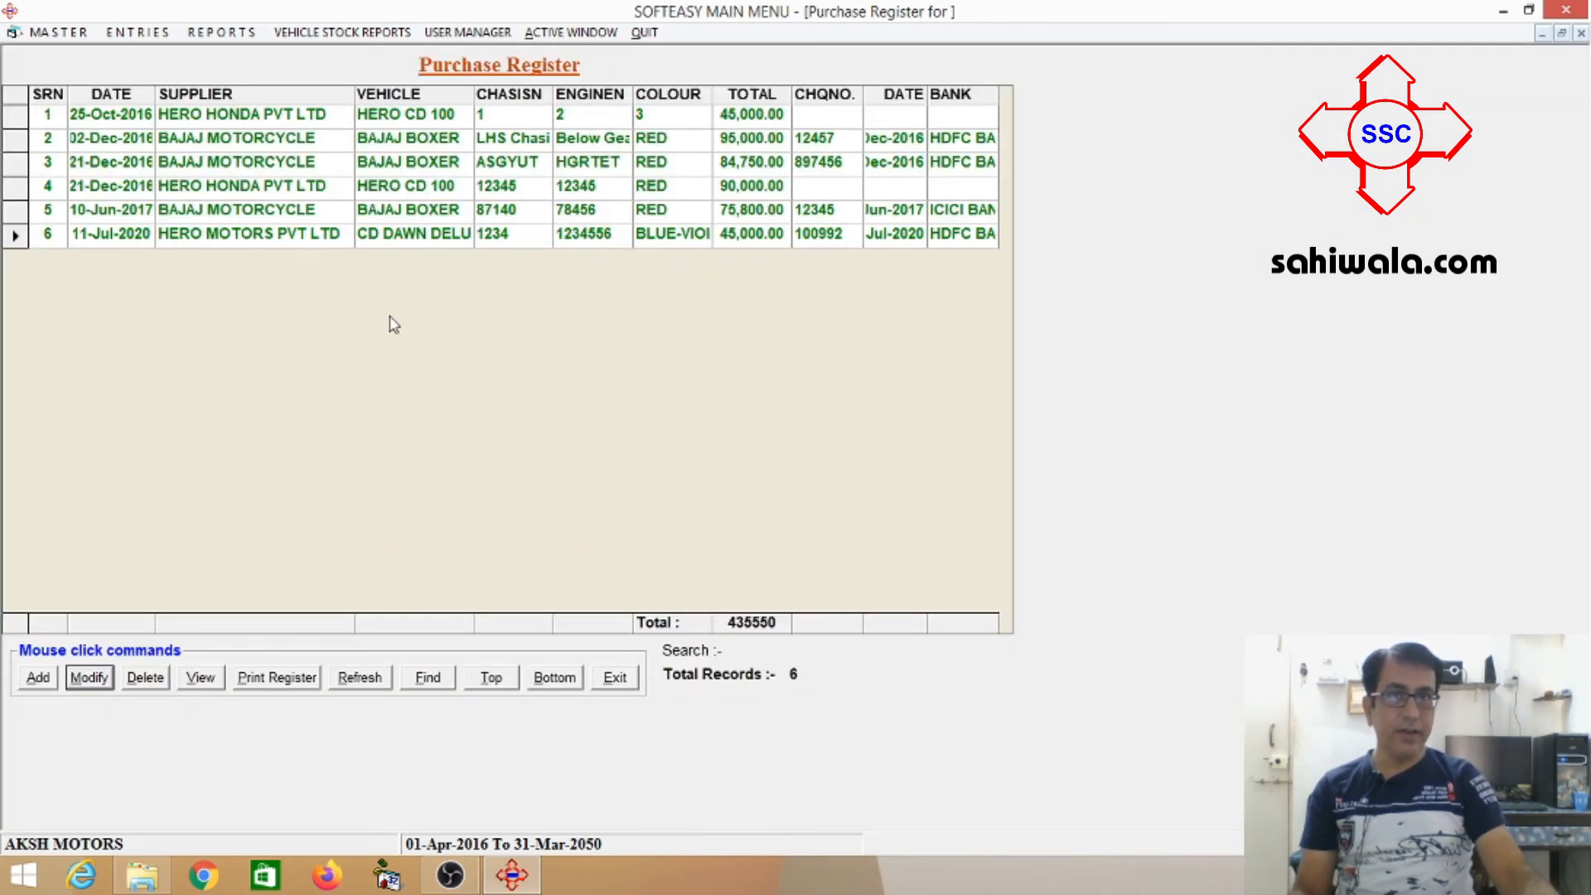
pyautogui.click(614, 676)
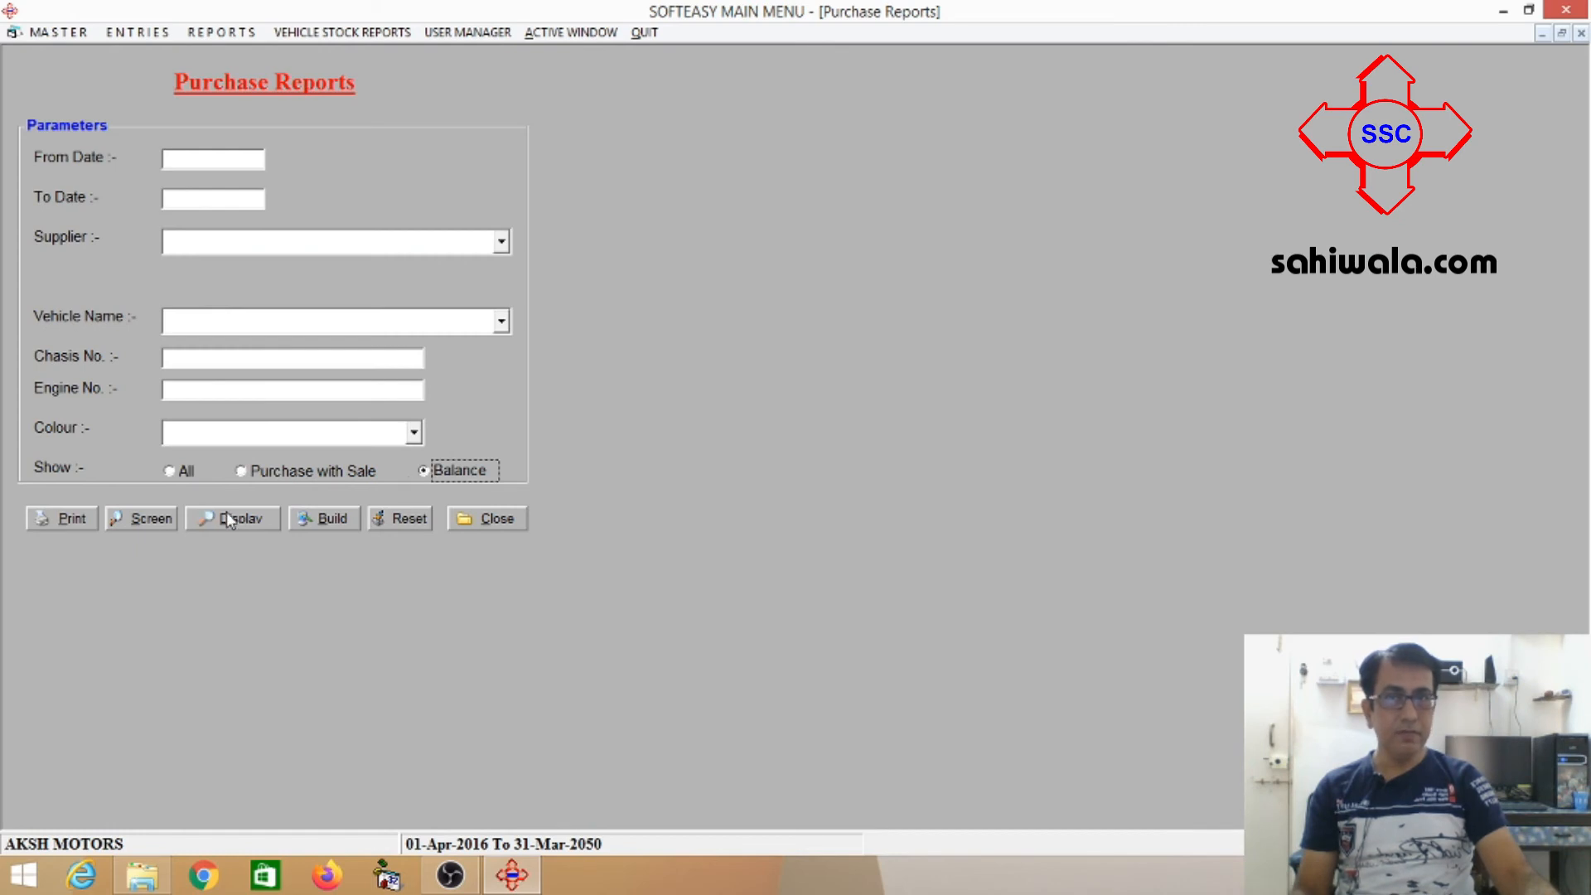
pyautogui.click(224, 520)
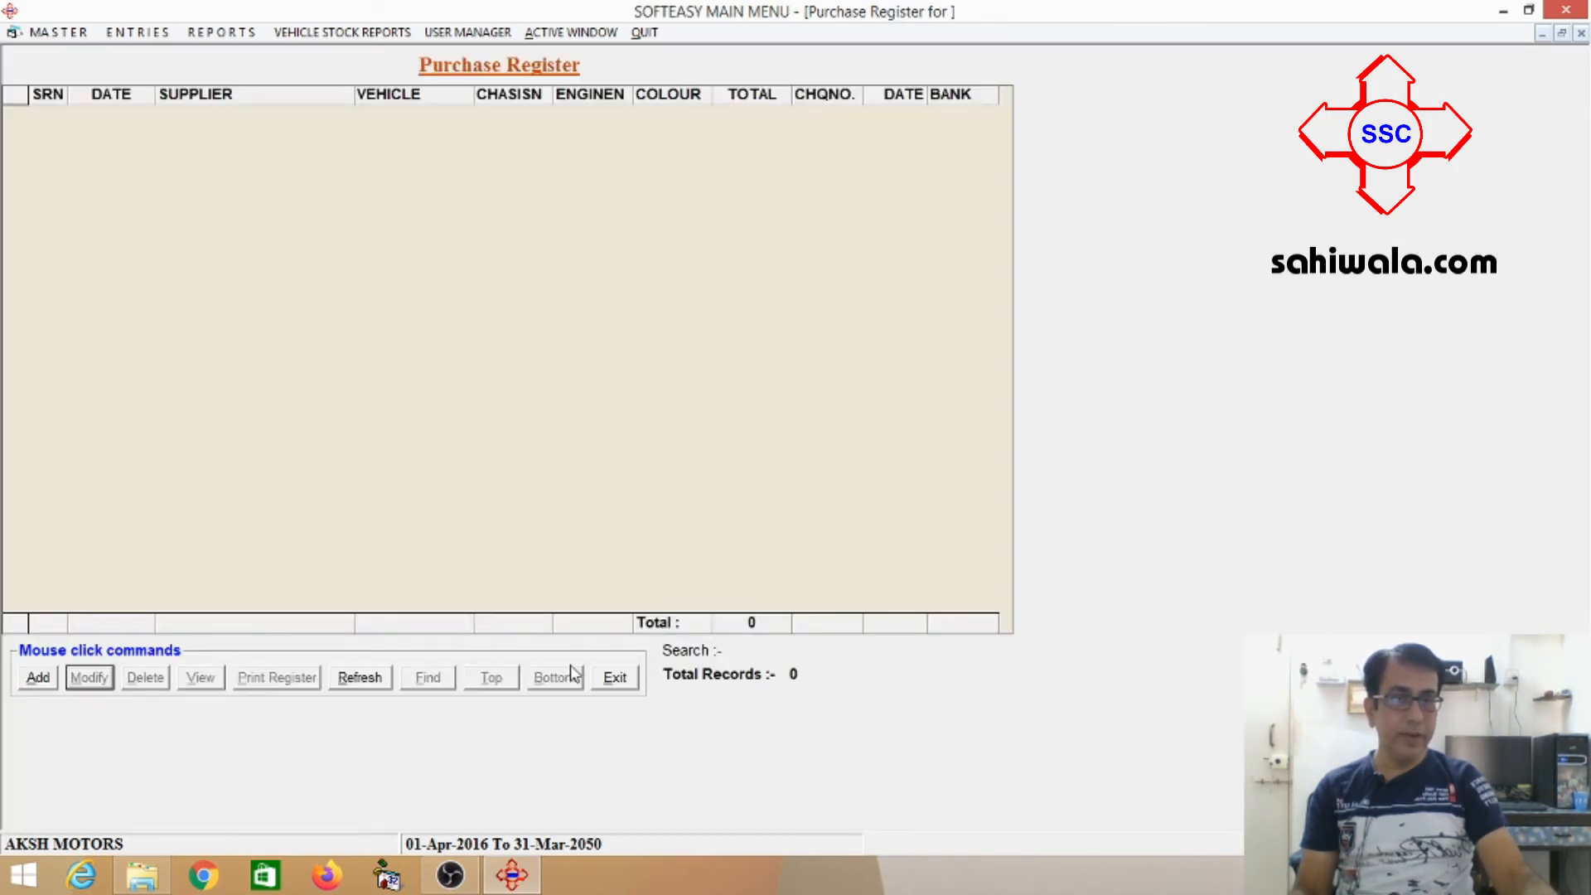
pyautogui.click(614, 677)
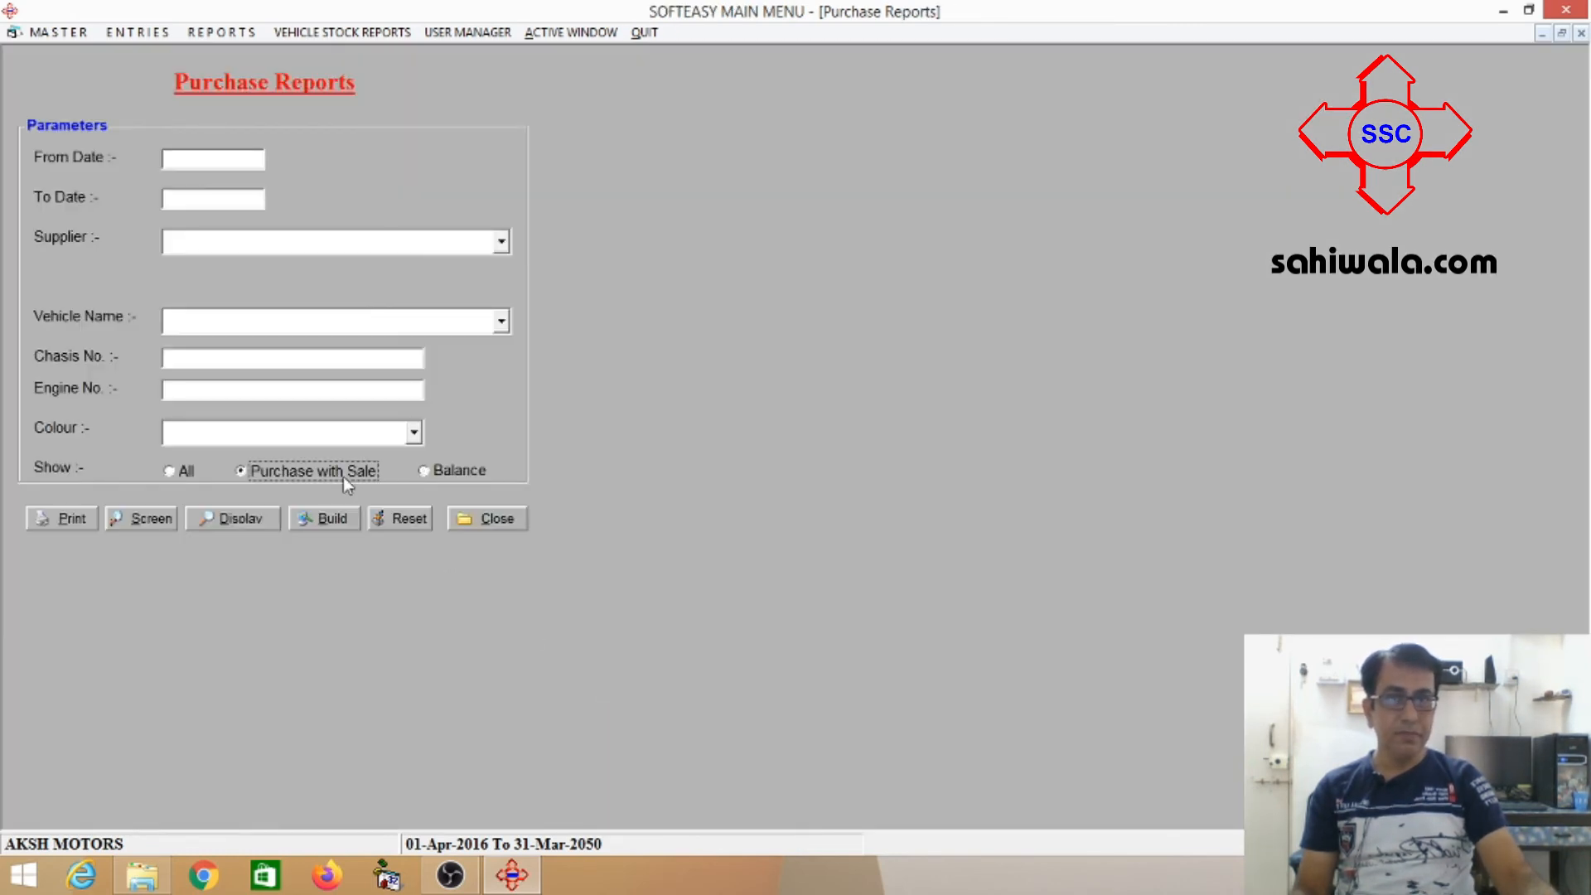
# Display the purchase register for Purchase with Sale, check the HERO MOTORS PVT LTD entry and close the report and receipt forms
pyautogui.click(159, 522)
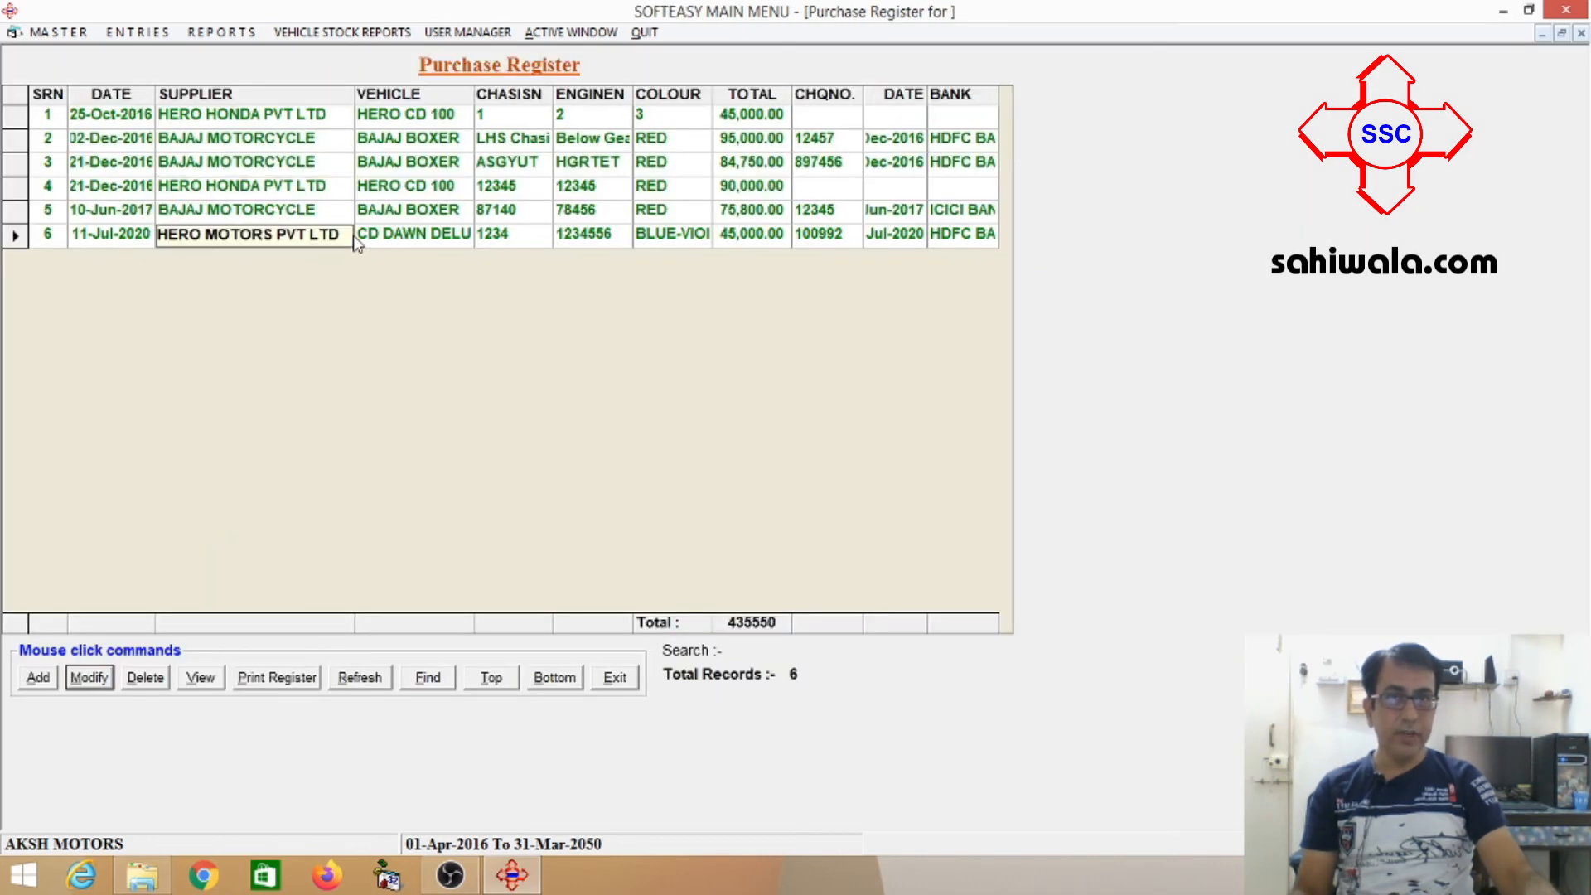
pyautogui.click(732, 246)
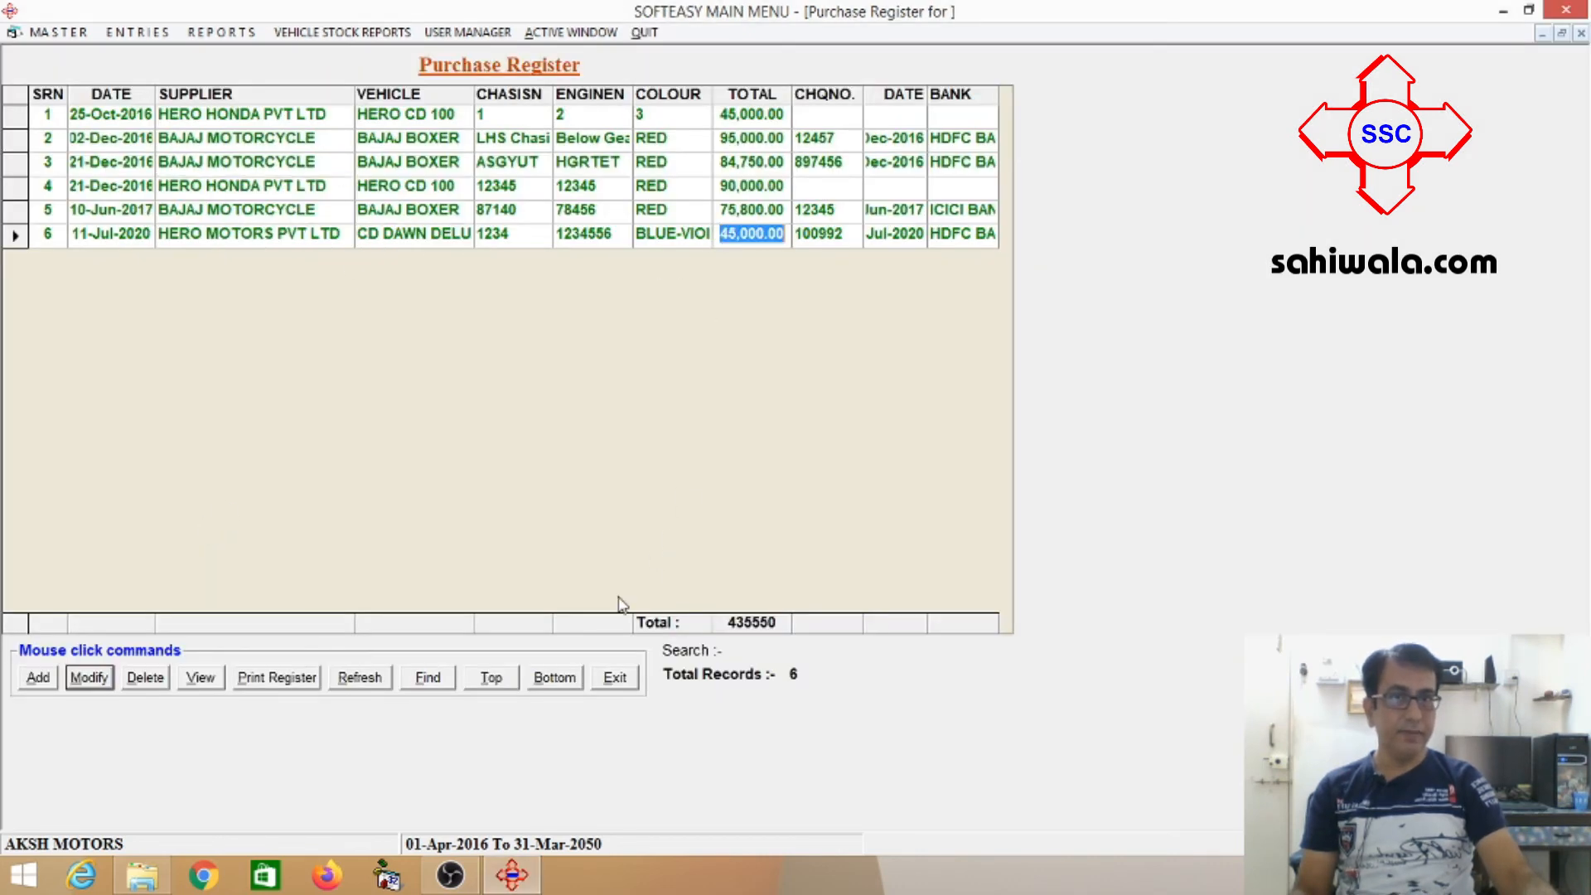
pyautogui.click(614, 676)
pyautogui.click(482, 522)
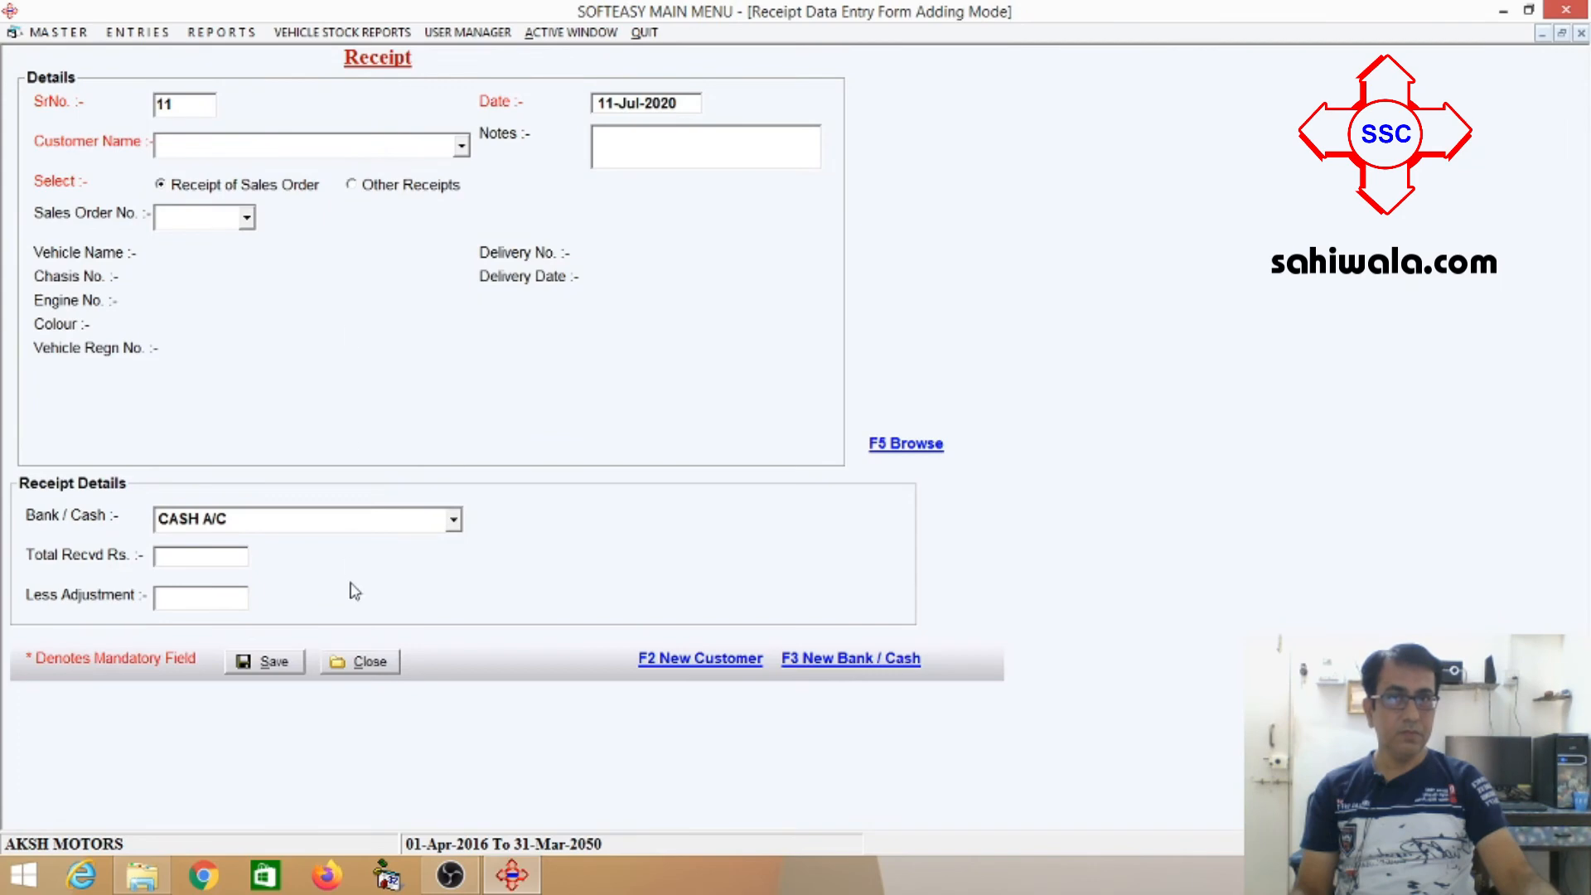
pyautogui.click(366, 663)
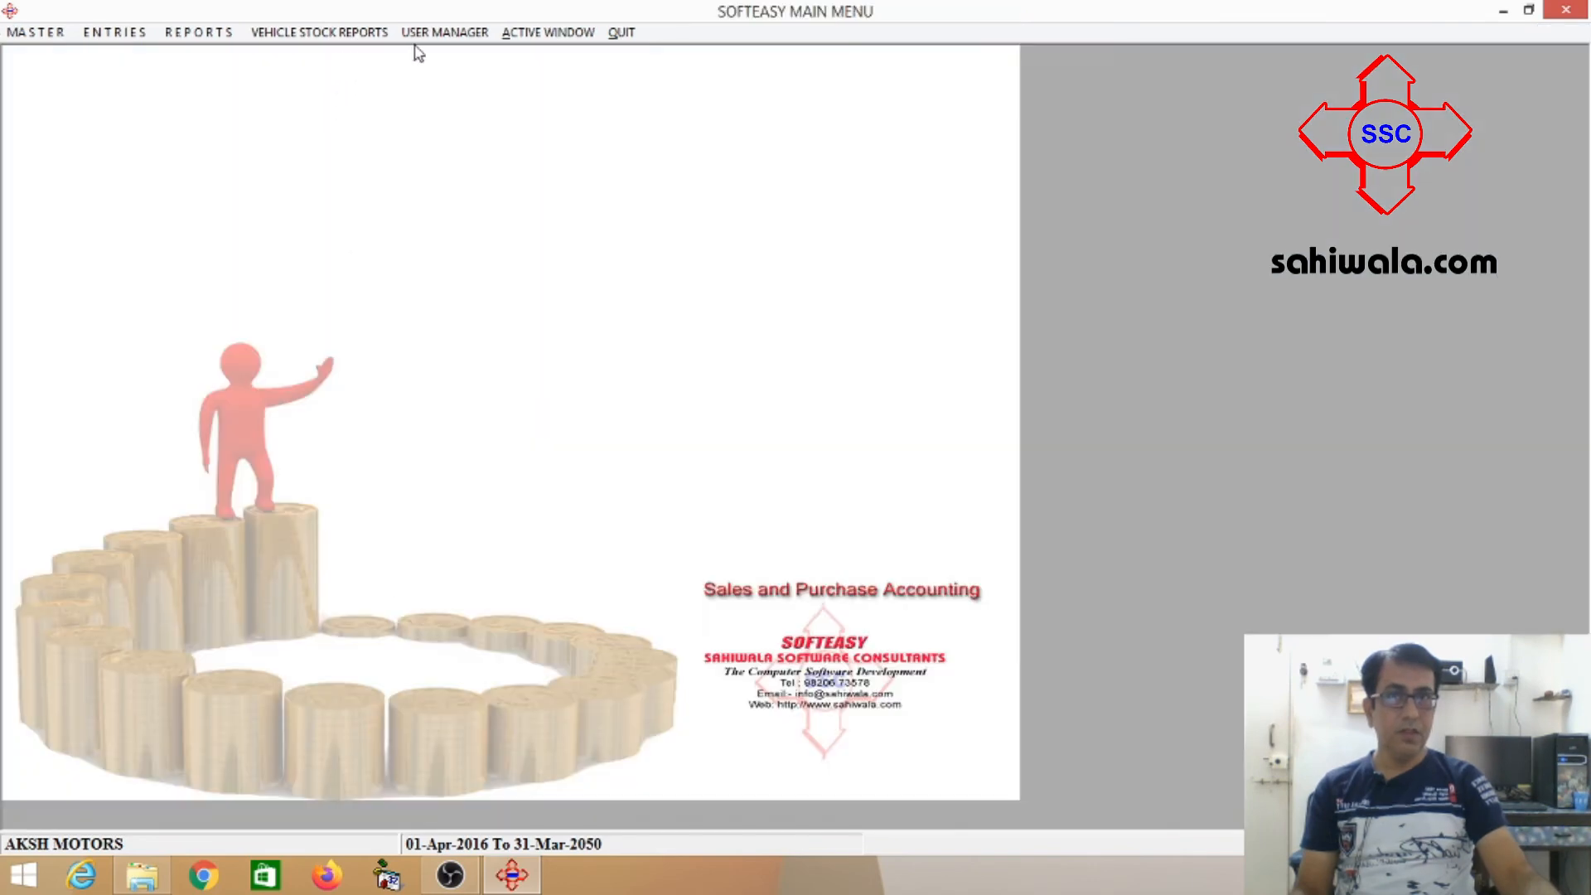